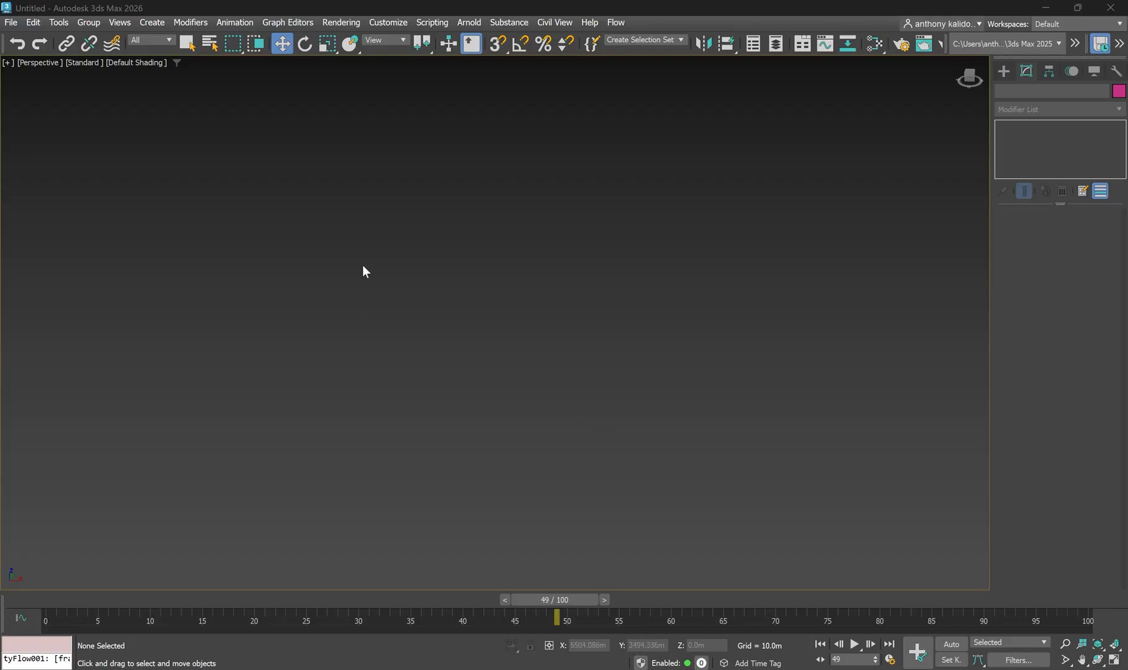
# Step: Import the "project site contours" DWG file from the Exports folder using the default AutoCAD import options
pyautogui.click(10, 23)
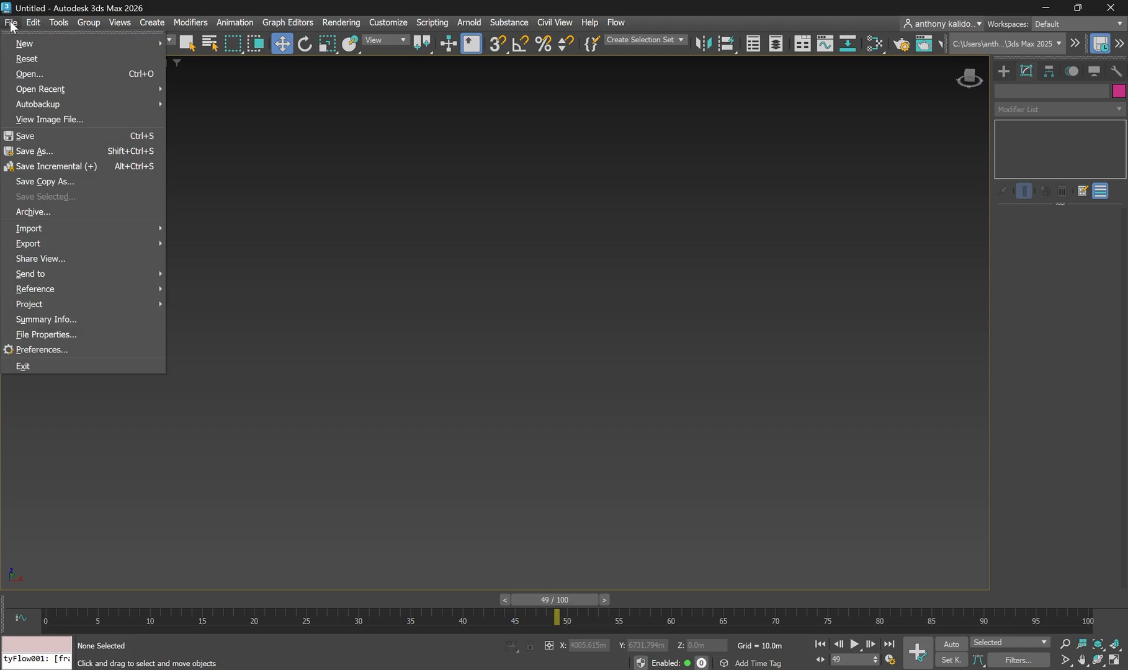
pyautogui.moveTo(29, 234)
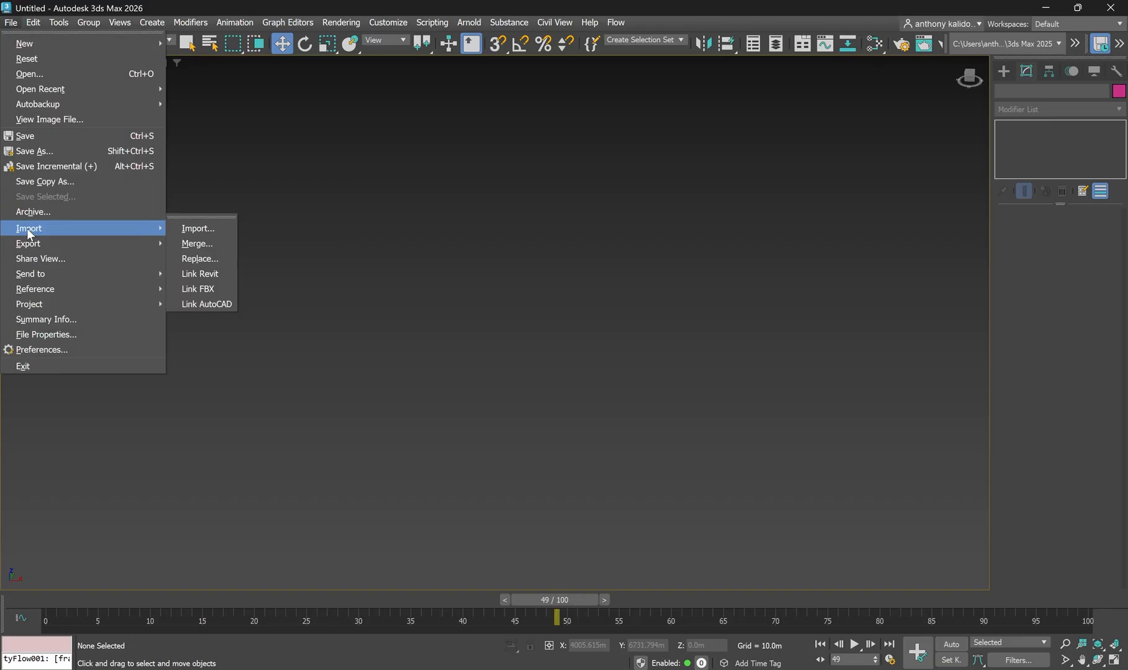
pyautogui.click(200, 228)
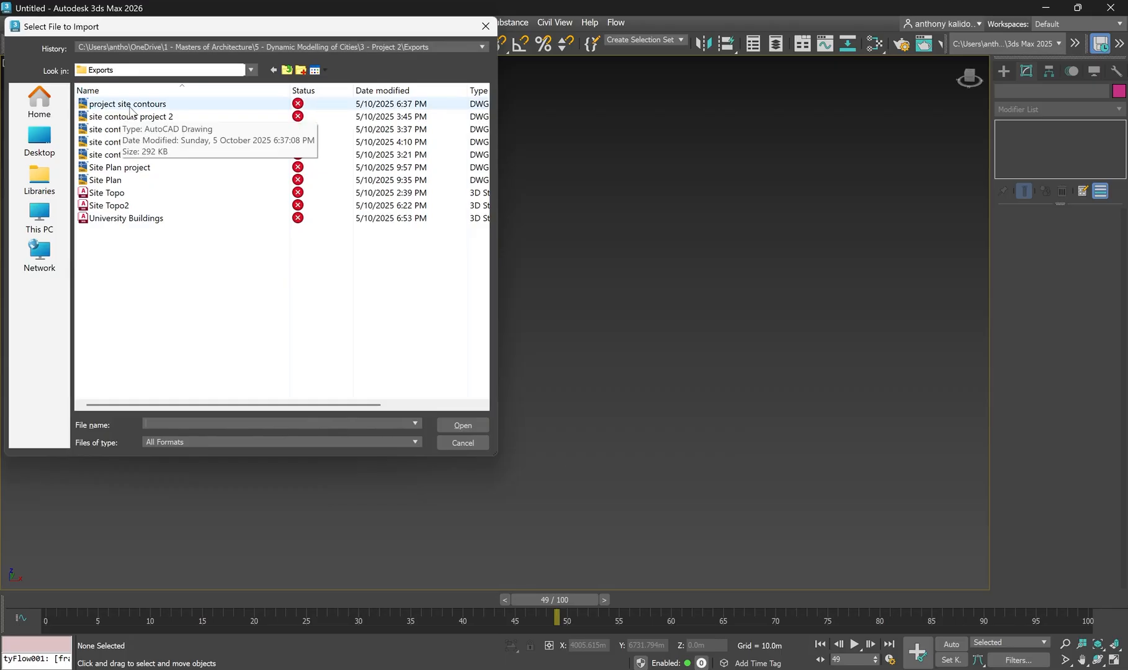
pyautogui.click(129, 108)
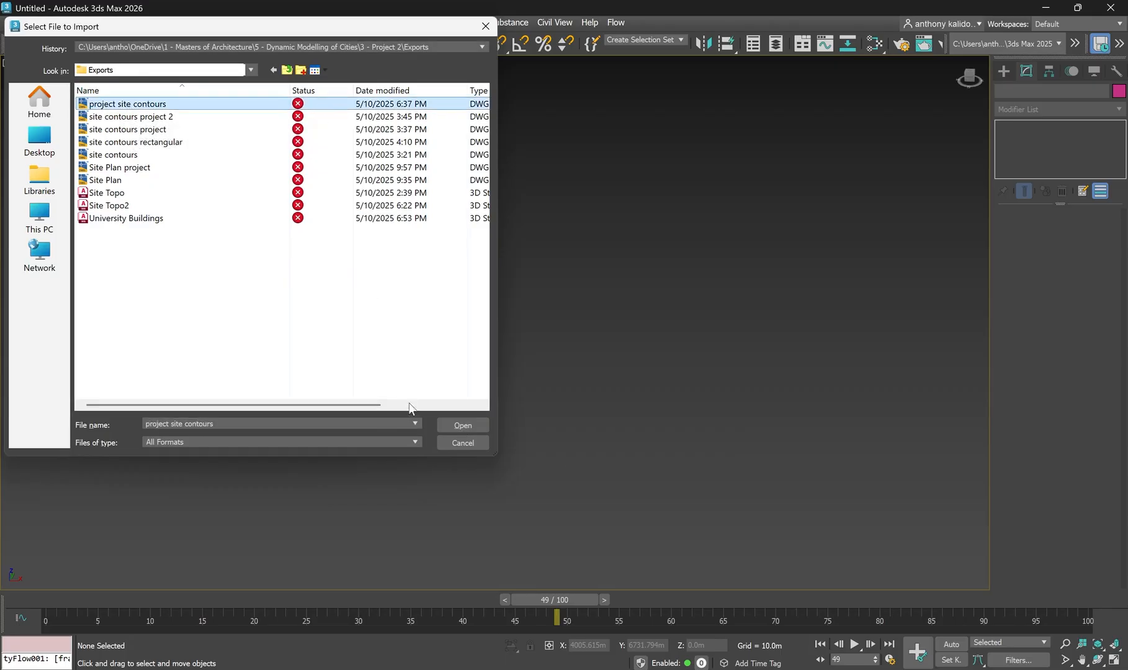
pyautogui.click(460, 423)
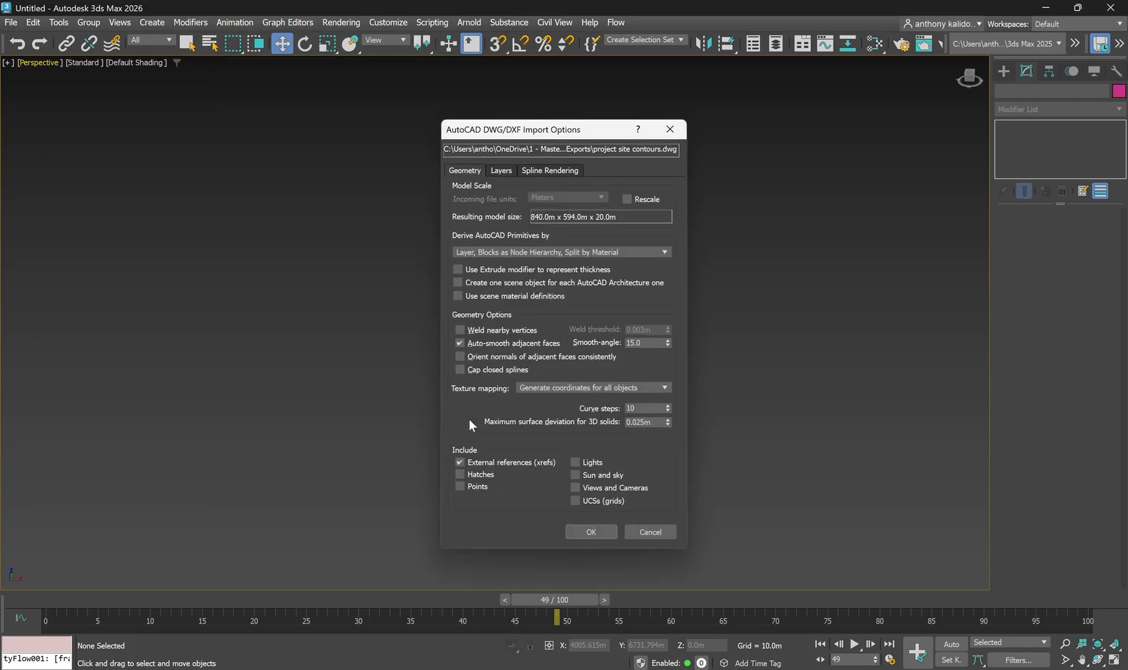
pyautogui.click(593, 531)
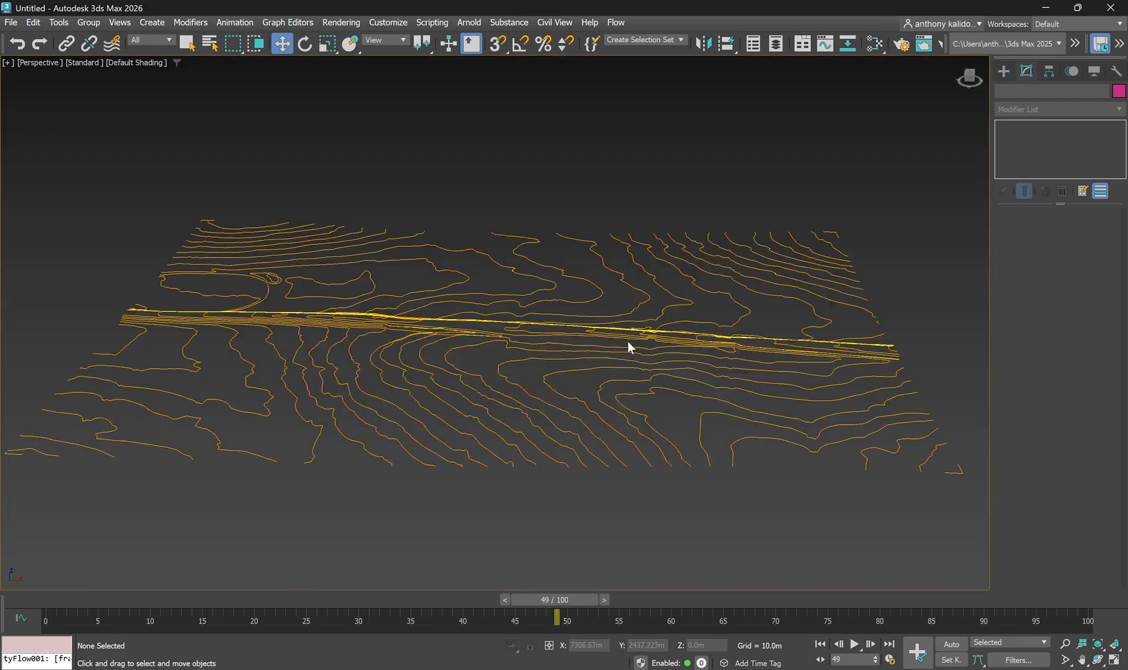
# Step: Create a Terrain compound object from the imported contour lines
pyautogui.click(532, 397)
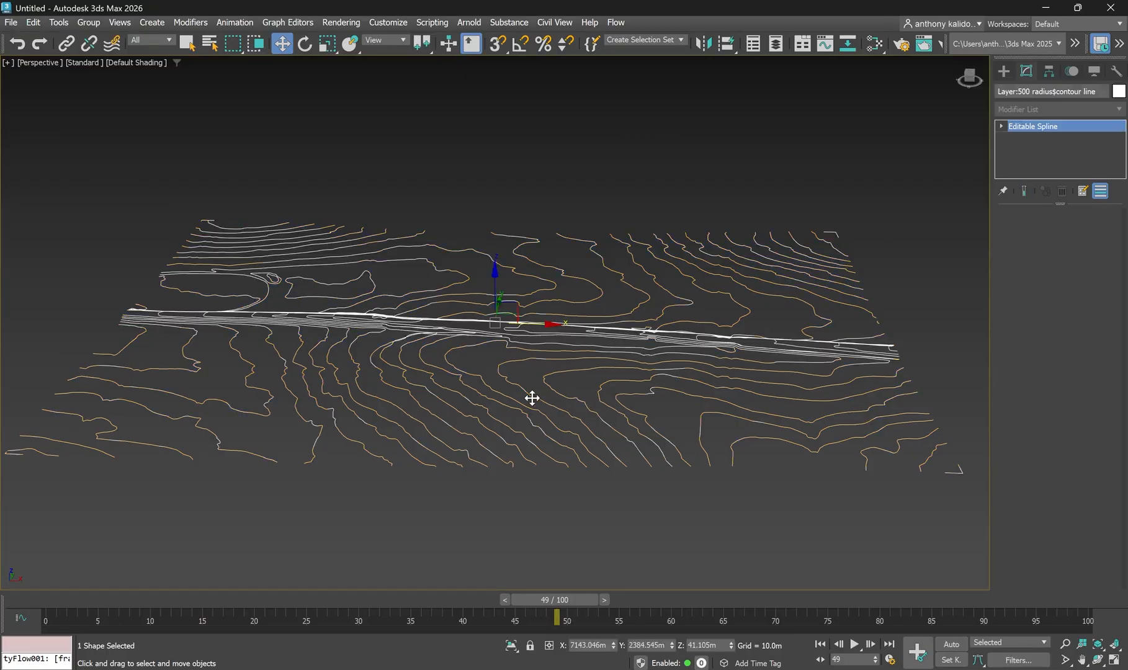
pyautogui.click(1004, 72)
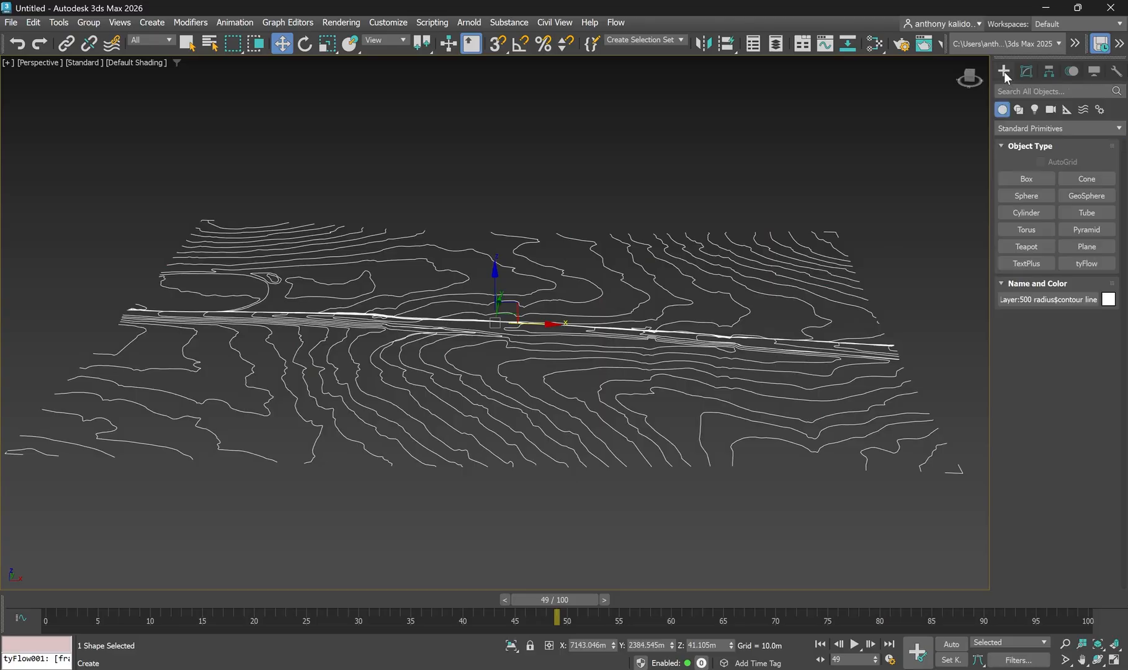
pyautogui.click(1034, 128)
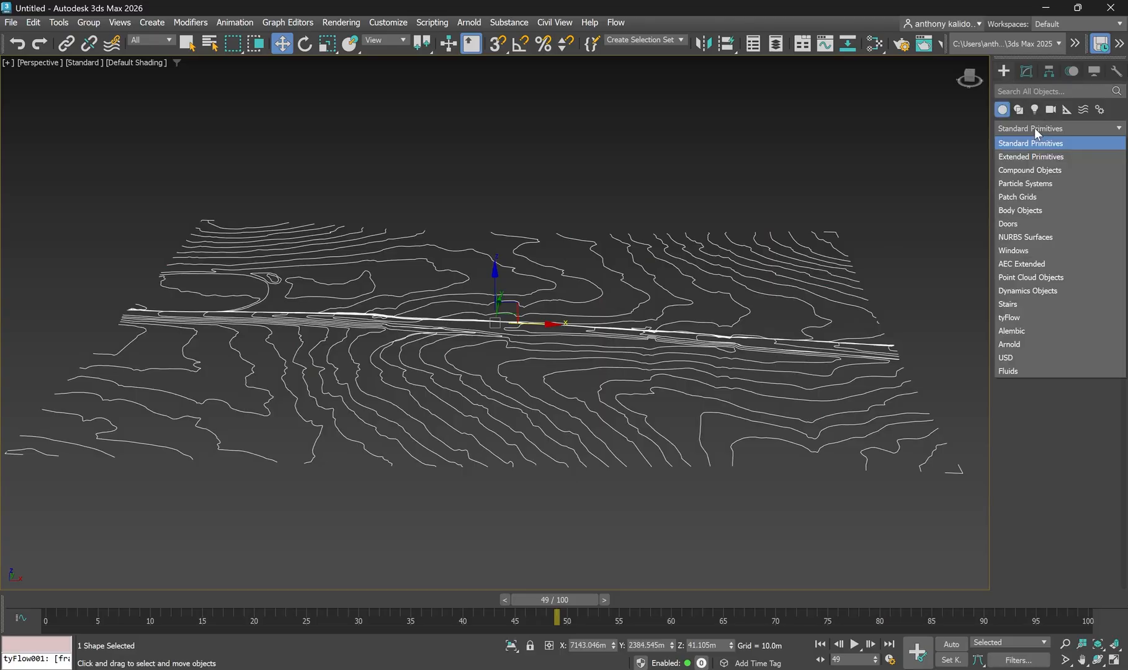
pyautogui.click(1033, 170)
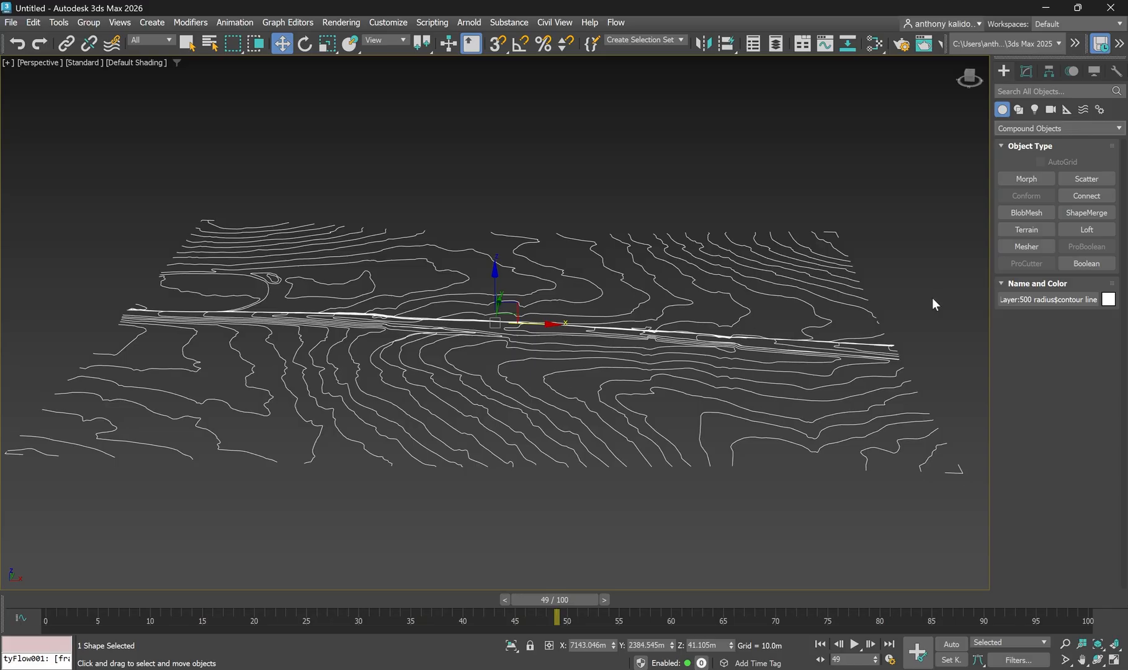
pyautogui.click(1027, 229)
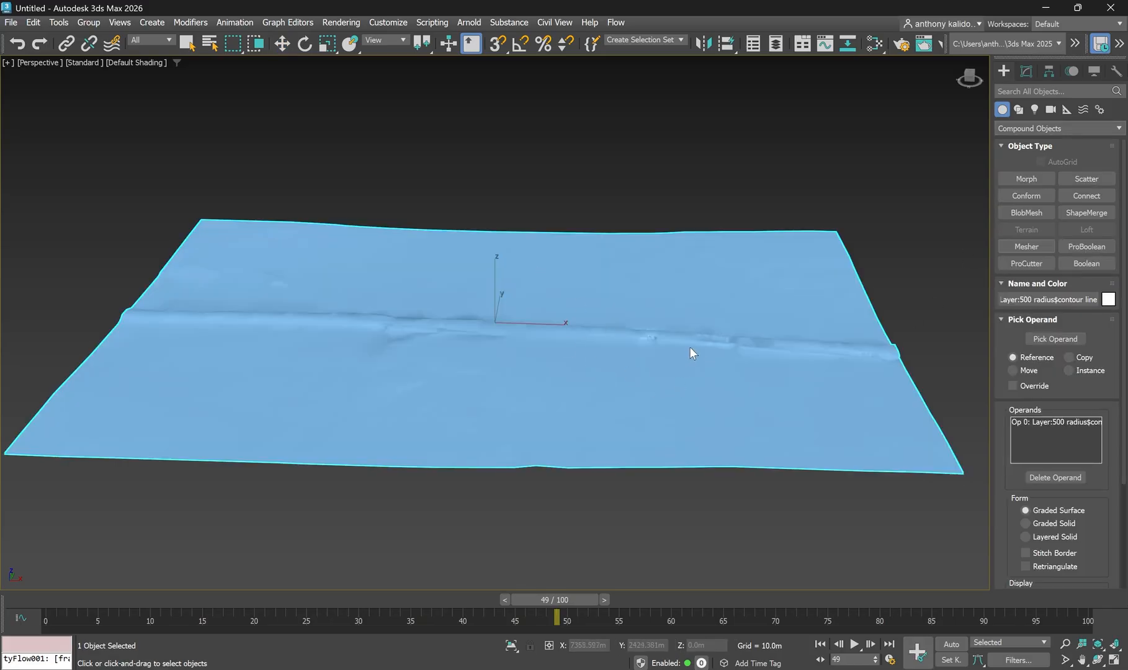
# Step: Examine the terrain surface up close and from several angles, with edged faces displayed to check its triangulation
pyautogui.scroll(-2, 702, 335)
pyautogui.keyDown('alt'); pyautogui.moveTo(724, 310); pyautogui.dragTo(635, 348, button='middle'); pyautogui.keyUp('alt')
pyautogui.scroll(2, 661, 352)
pyautogui.scroll(3, 513, 355)
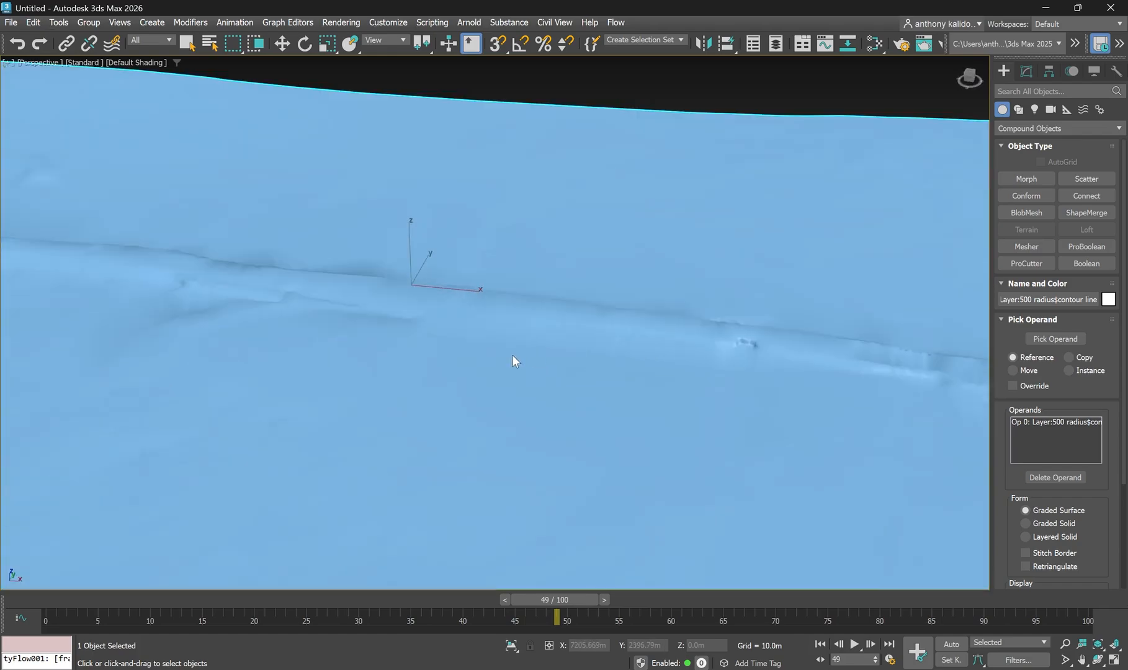
pyautogui.keyDown('alt'); pyautogui.moveTo(513, 355); pyautogui.dragTo(530, 356, button='middle'); pyautogui.keyUp('alt')
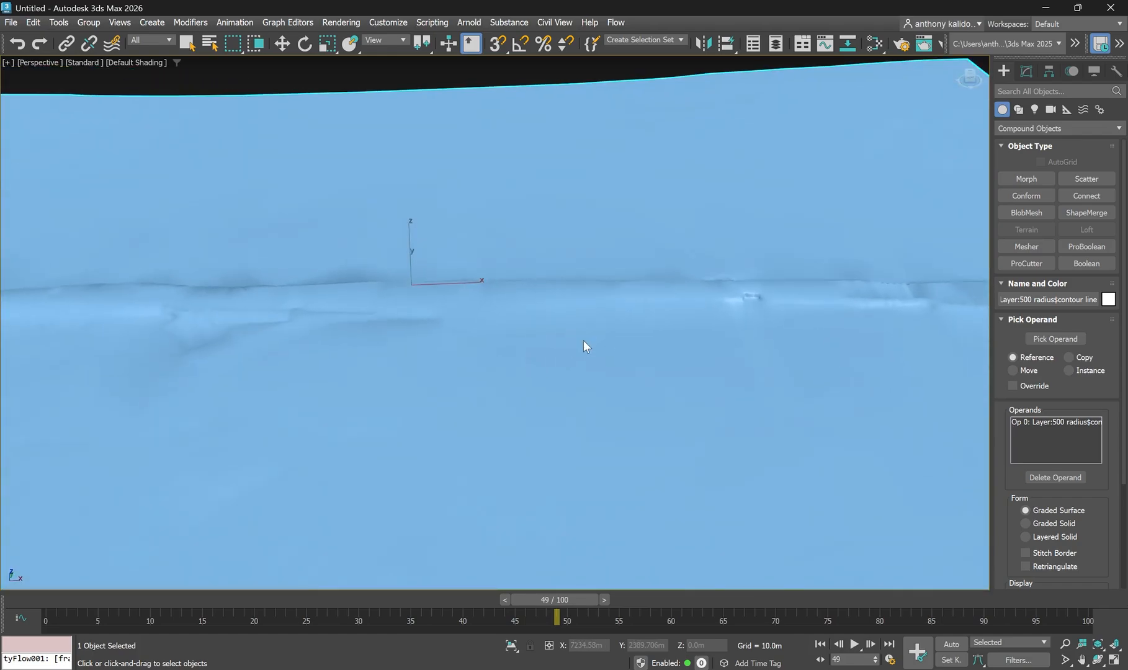
pyautogui.press('F4')
pyautogui.scroll(-3, 616, 328)
pyautogui.scroll(-2, 560, 356)
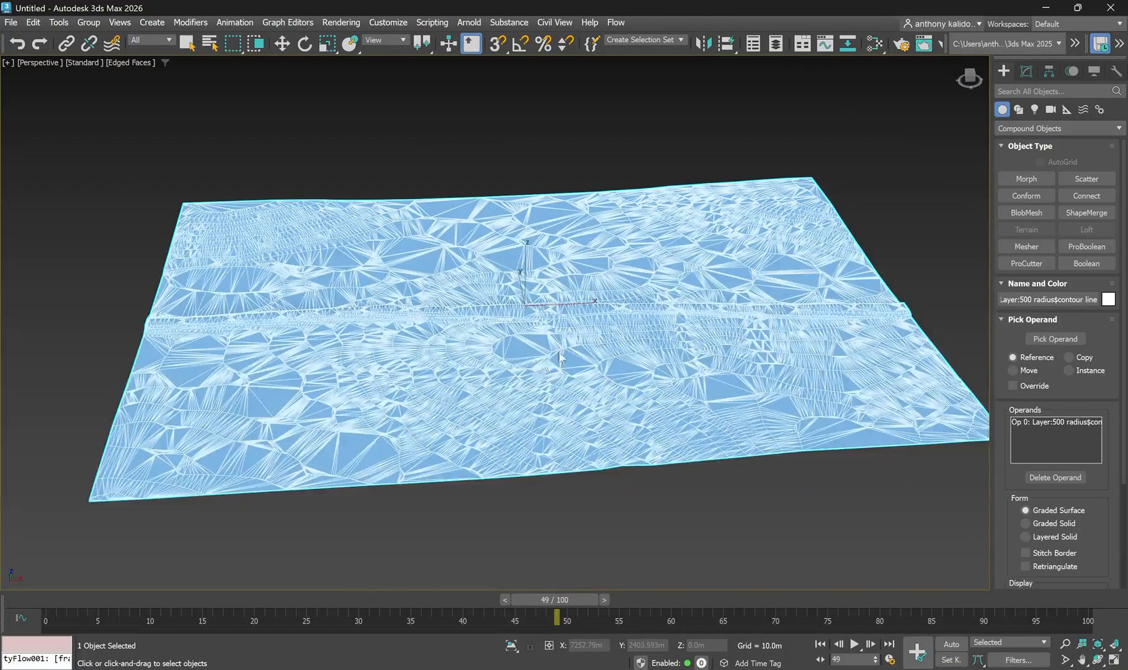
pyautogui.keyDown('alt'); pyautogui.moveTo(524, 362); pyautogui.dragTo(497, 355, button='middle'); pyautogui.keyUp('alt')
pyautogui.scroll(5, 529, 350)
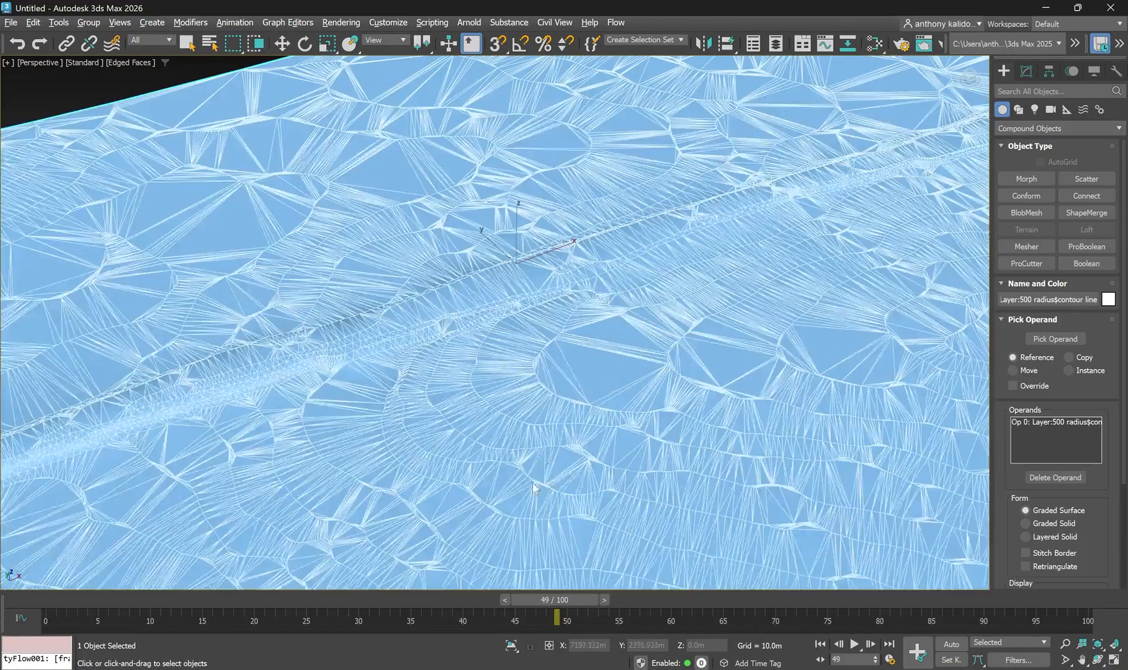
pyautogui.scroll(-3, 497, 355)
pyautogui.keyDown('alt'); pyautogui.moveTo(629, 343); pyautogui.dragTo(569, 365, button='middle'); pyautogui.keyUp('alt')
pyautogui.scroll(-4, 618, 374)
pyautogui.scroll(3, 605, 375)
pyautogui.scroll(4, 636, 365)
pyautogui.scroll(-4, 635, 365)
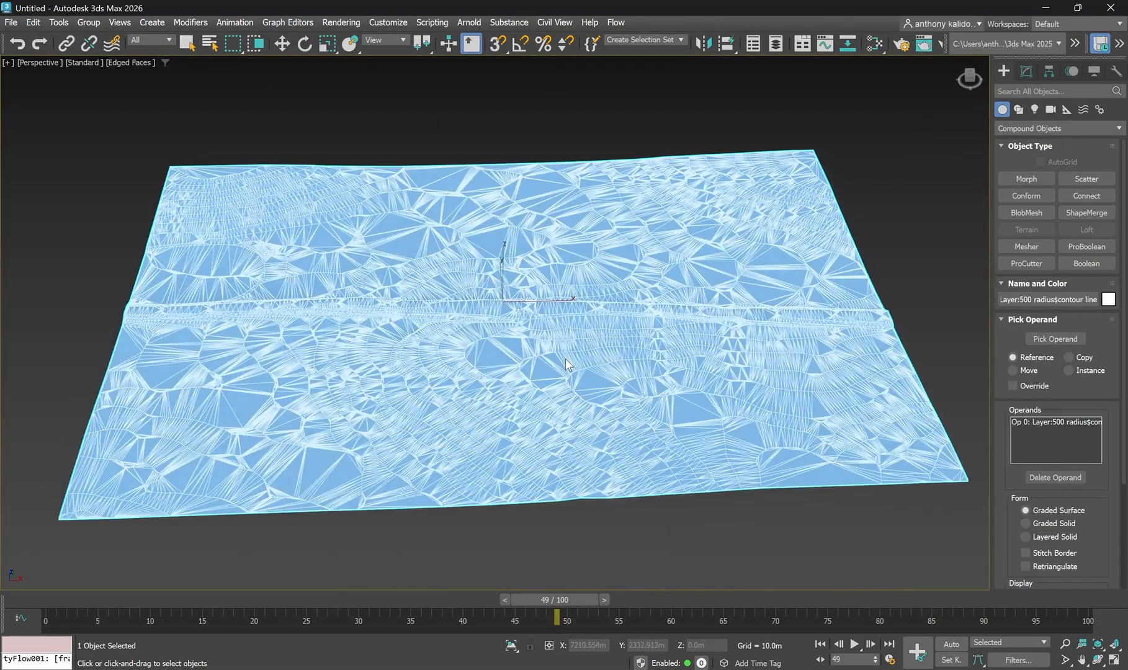
# Step: Add a Retopology modifier to the terrain object
pyautogui.click(1024, 71)
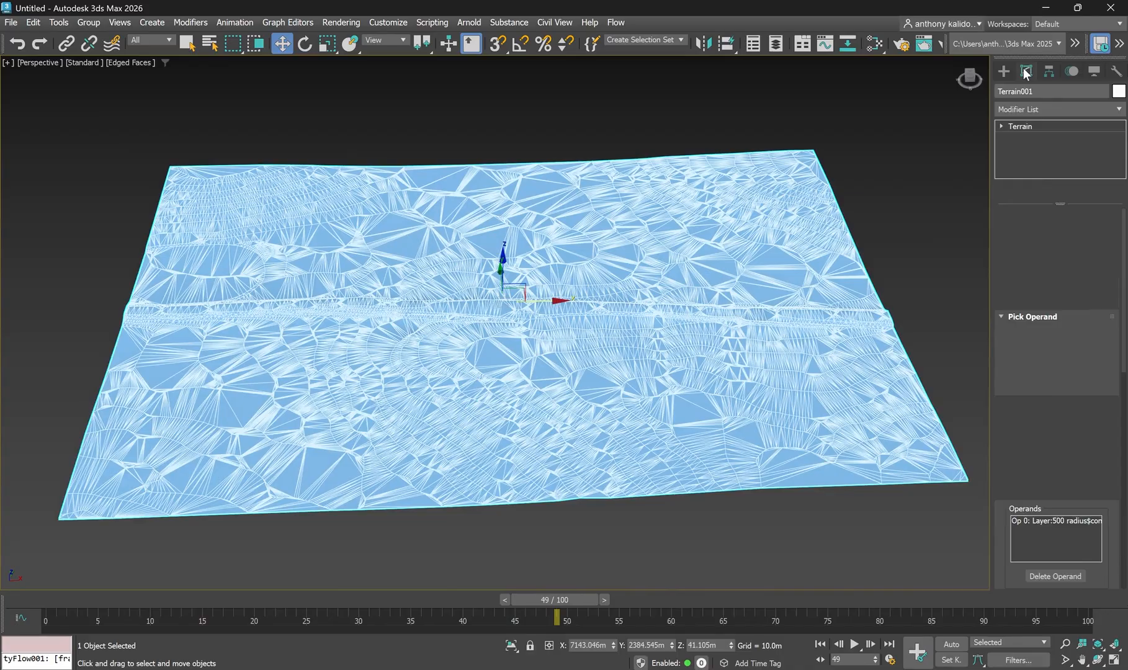
pyautogui.click(1029, 108)
pyautogui.write('ret')
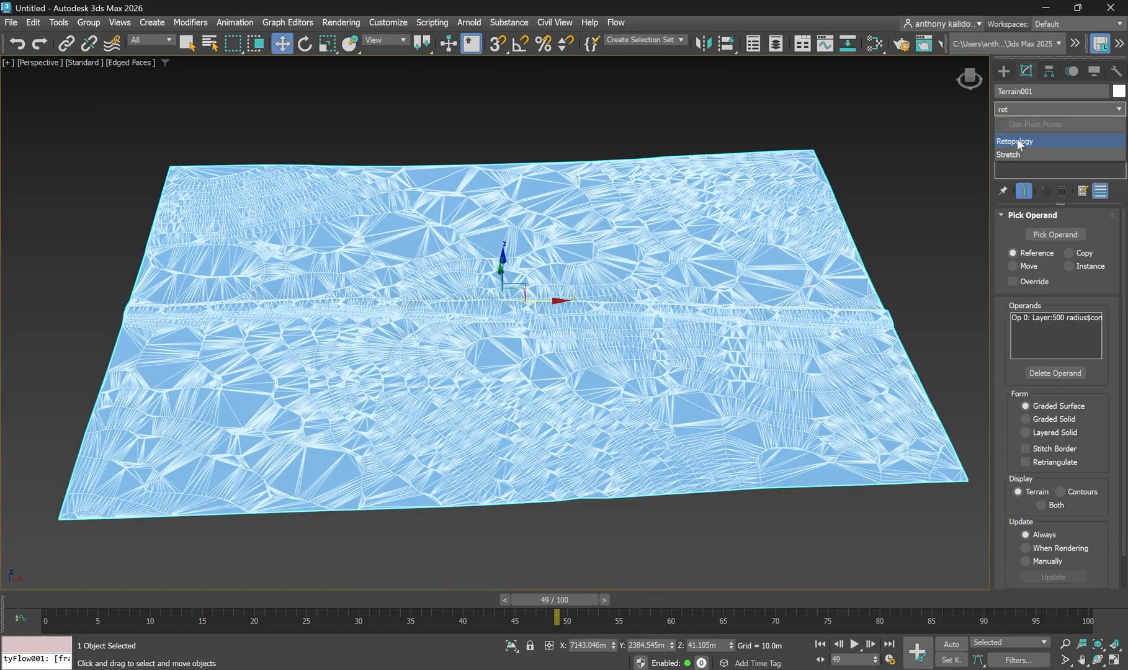
pyautogui.click(1017, 141)
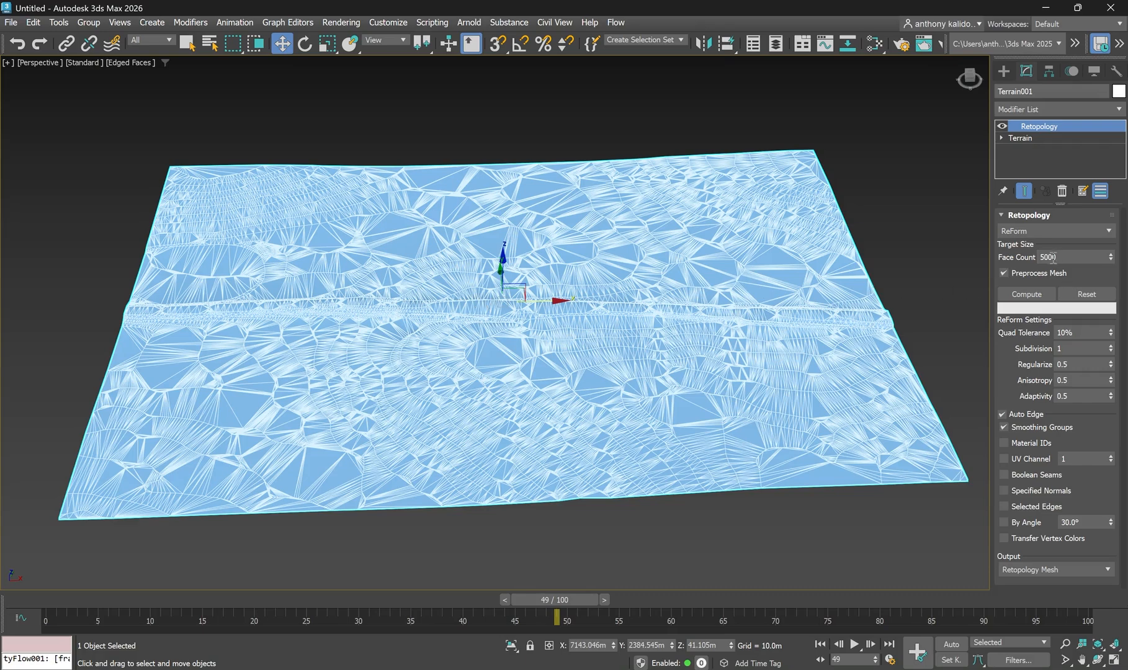
# Step: Set the Retopology face count to 10000 and compute the new mesh
pyautogui.click(1075, 261)
pyautogui.press('BackSpace')
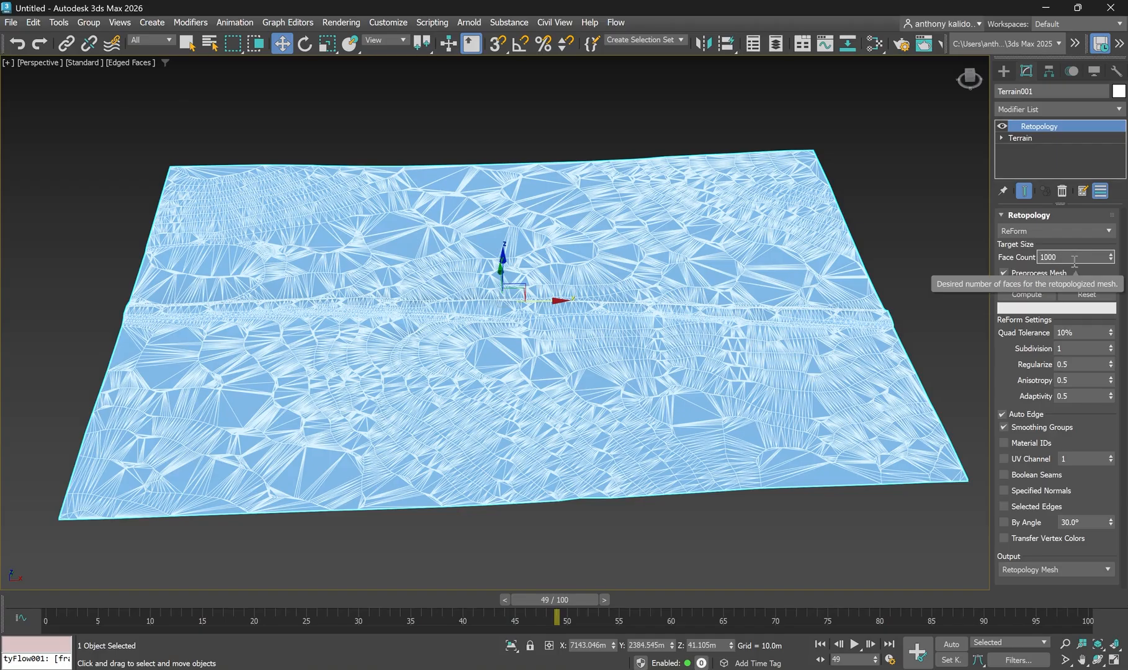
pyautogui.write('0')
pyautogui.click(1027, 294)
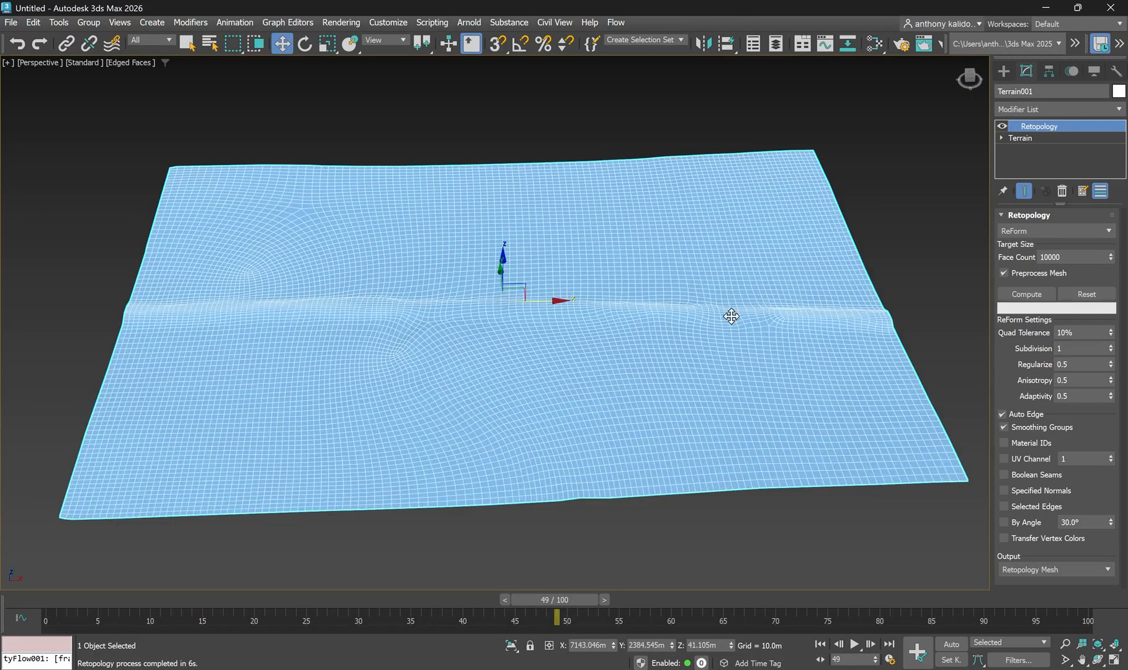
# Step: Examine the retopologized terrain's quad mesh from different angles and distances
pyautogui.keyDown('alt'); pyautogui.moveTo(733, 300); pyautogui.dragTo(728, 297, button='middle'); pyautogui.keyUp('alt')
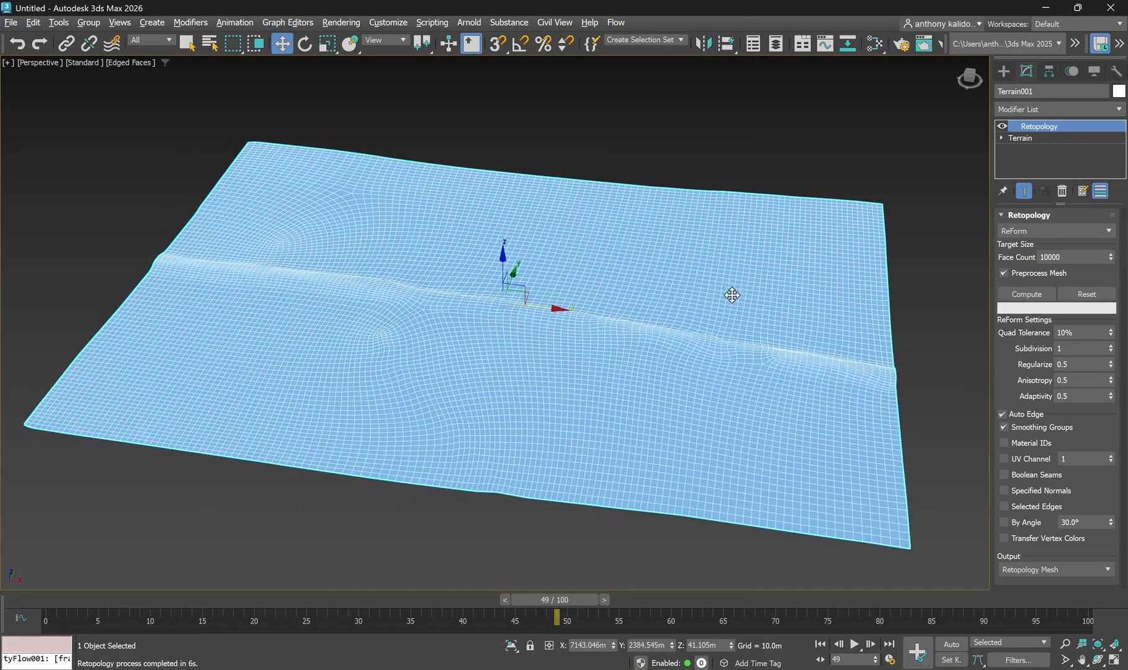
pyautogui.keyDown('alt'); pyautogui.moveTo(702, 257); pyautogui.dragTo(709, 271, button='middle'); pyautogui.keyUp('alt')
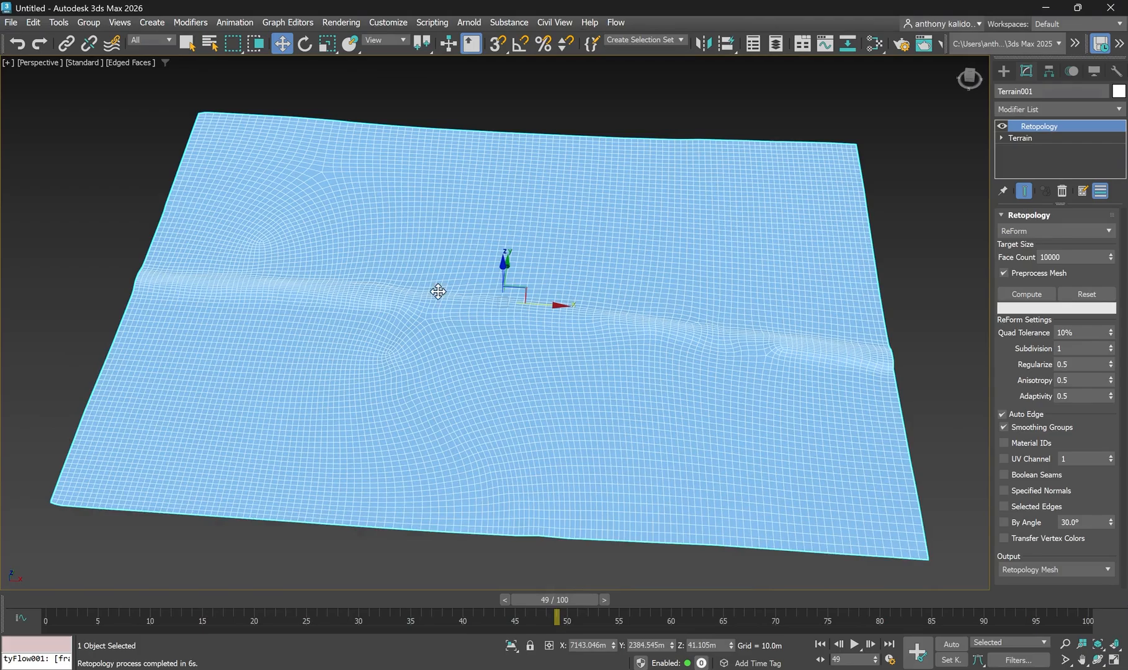
pyautogui.scroll(-3, 461, 317)
pyautogui.keyDown('alt'); pyautogui.moveTo(461, 317); pyautogui.dragTo(601, 303, button='middle'); pyautogui.keyUp('alt')
pyautogui.scroll(4, 561, 315)
pyautogui.scroll(-2, 551, 312)
pyautogui.scroll(-4, 677, 324)
pyautogui.scroll(4, 528, 299)
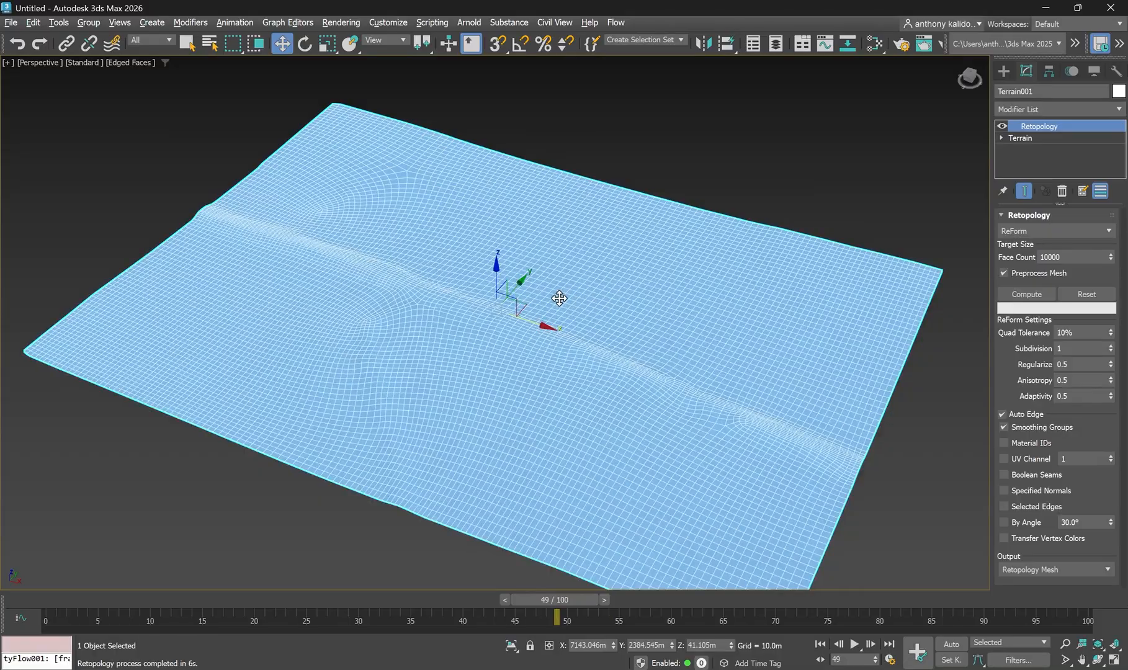
pyautogui.scroll(-3, 559, 297)
pyautogui.scroll(3, 589, 343)
pyautogui.keyDown('alt'); pyautogui.moveTo(589, 343); pyautogui.dragTo(504, 456, button='middle'); pyautogui.keyUp('alt')
pyautogui.keyDown('alt'); pyautogui.moveTo(577, 304); pyautogui.dragTo(589, 350, button='middle'); pyautogui.keyUp('alt')
pyautogui.scroll(-2, 630, 308)
pyautogui.keyDown('alt'); pyautogui.moveTo(630, 308); pyautogui.dragTo(574, 317, button='middle'); pyautogui.keyUp('alt')
pyautogui.scroll(3, 603, 379)
pyautogui.keyDown('alt'); pyautogui.moveTo(630, 383); pyautogui.dragTo(618, 359, button='middle'); pyautogui.keyUp('alt')
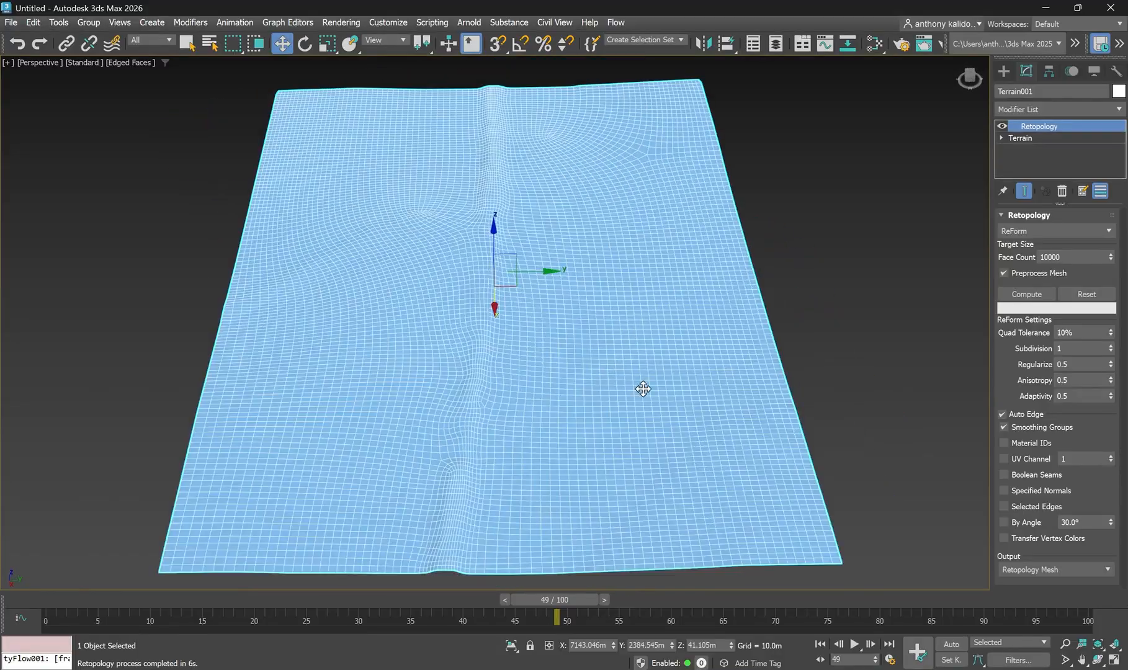
pyautogui.keyDown('alt'); pyautogui.moveTo(625, 411); pyautogui.dragTo(700, 406, button='middle'); pyautogui.keyUp('alt')
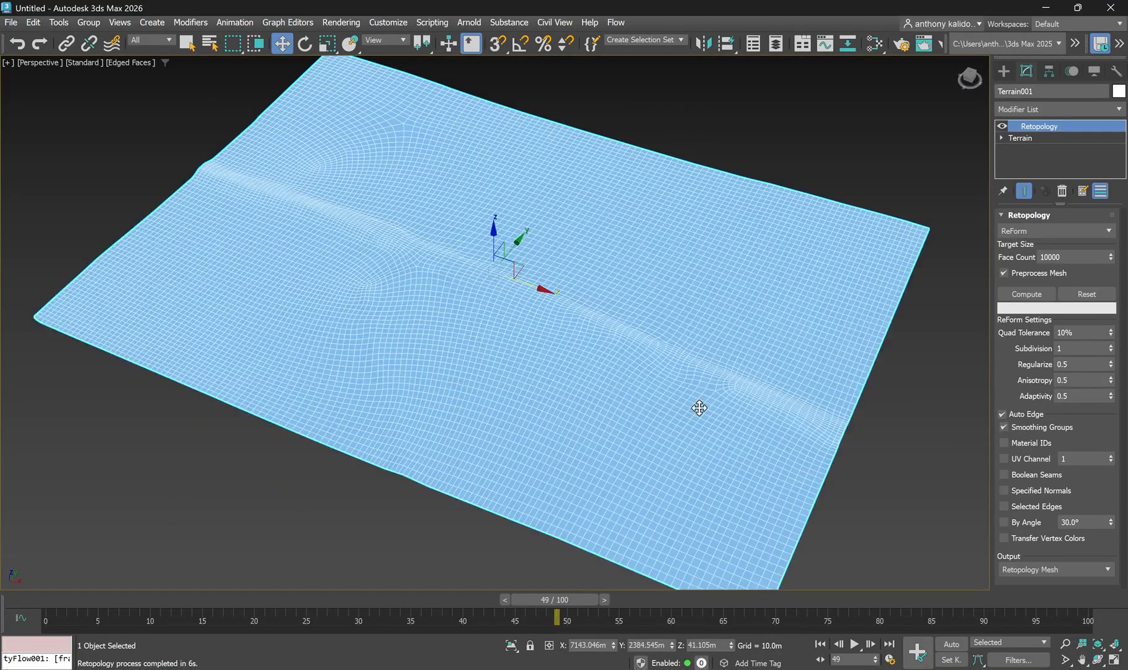
# Step: Turn off the edged-faces display and inspect the terrain as a plain shaded surface
pyautogui.press('F4')
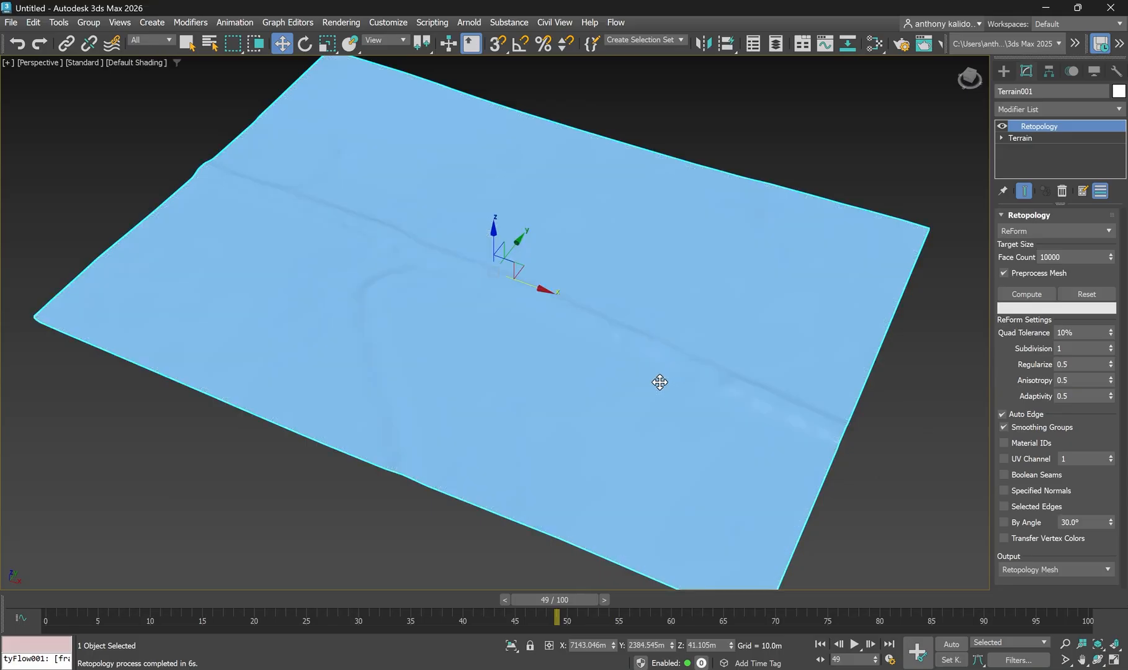
pyautogui.moveTo(650, 403)
pyautogui.keyDown('alt'); pyautogui.mouseDown(button='middle')
pyautogui.moveTo(680, 383)
pyautogui.moveTo(612, 397)
pyautogui.moveTo(659, 372)
pyautogui.mouseUp(button='middle'); pyautogui.keyUp('alt')
pyautogui.scroll(-2, 617, 375)
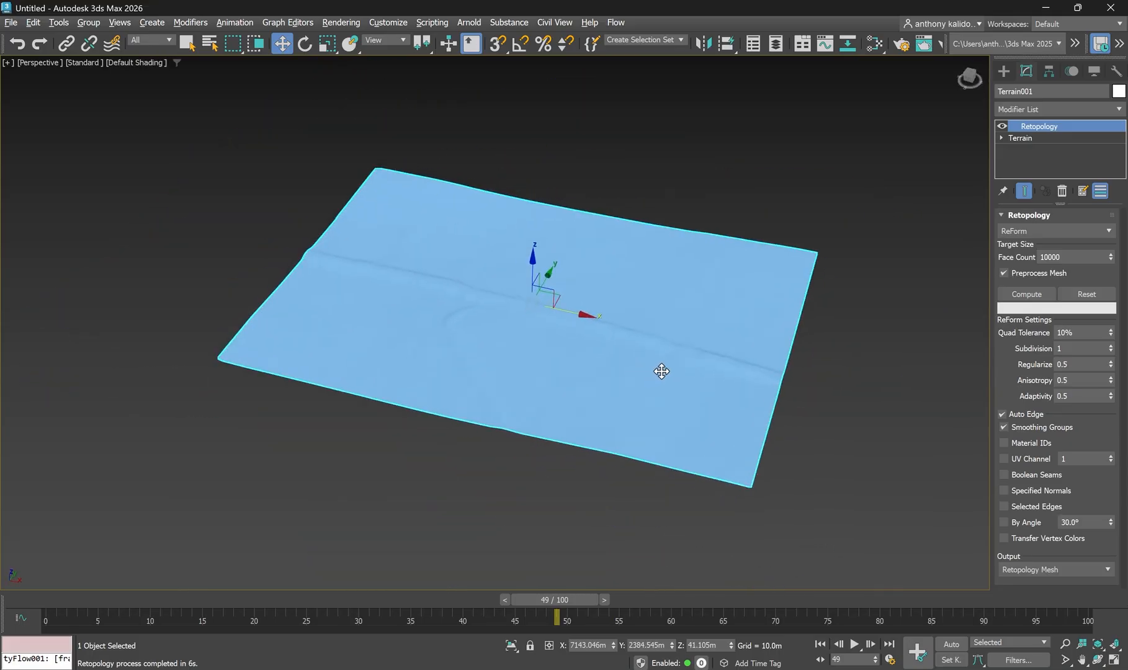
pyautogui.scroll(4, 678, 319)
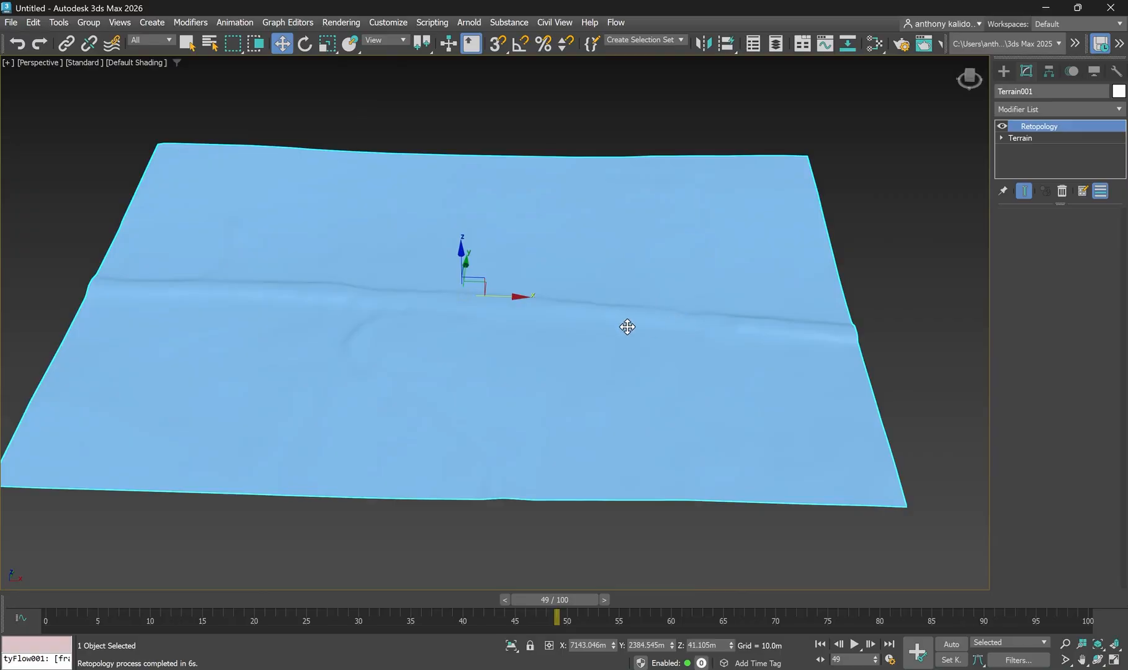
# Step: Change the terrain's object color to grey from the basic colors and deselect it
pyautogui.click(1119, 91)
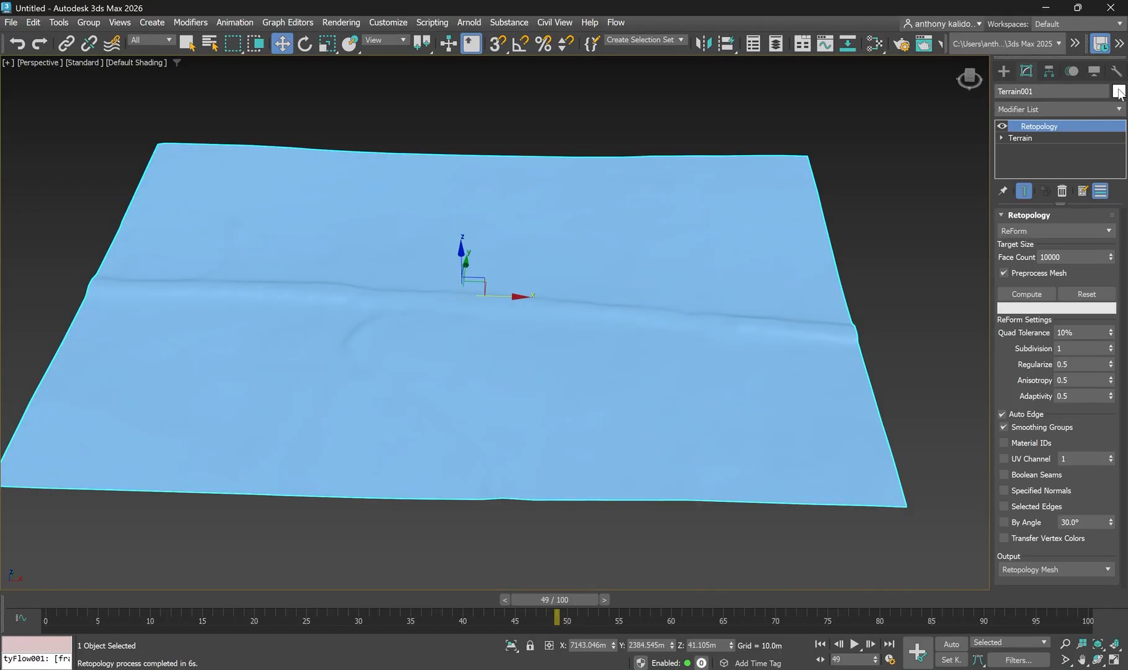
pyautogui.click(709, 343)
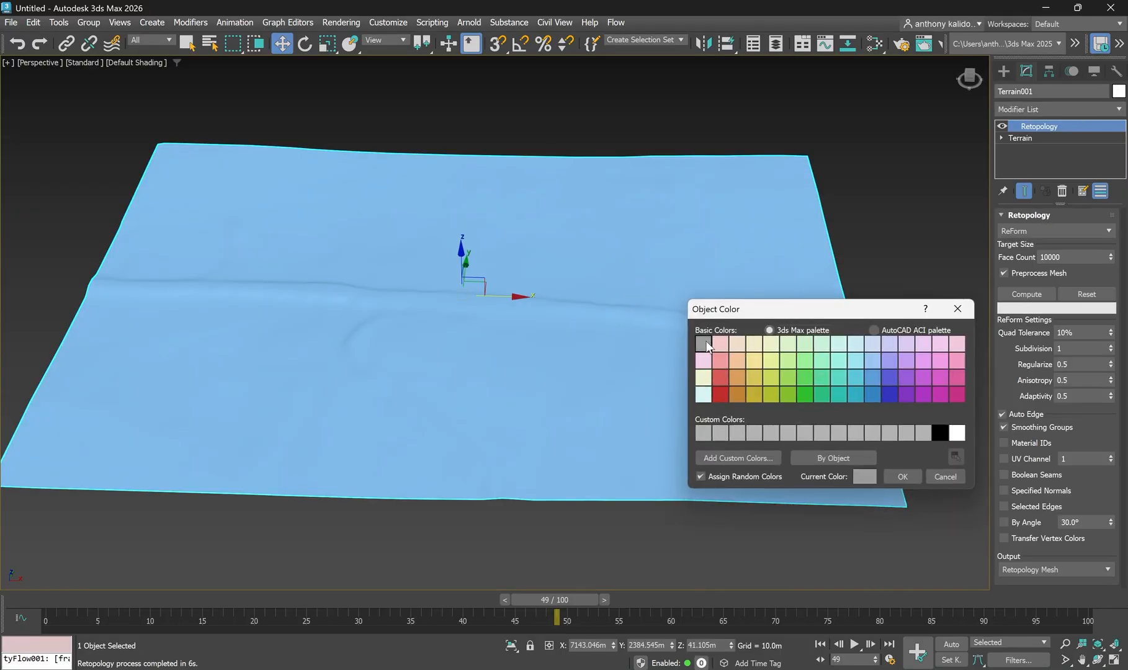
pyautogui.click(903, 476)
pyautogui.scroll(-3, 895, 304)
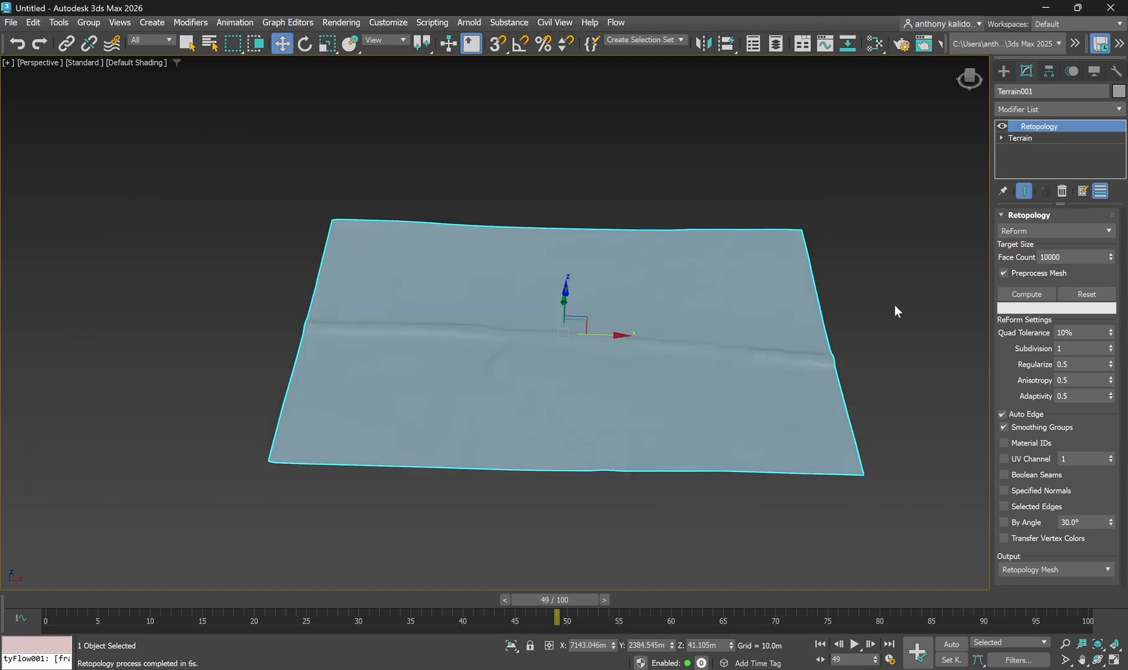
pyautogui.click(895, 305)
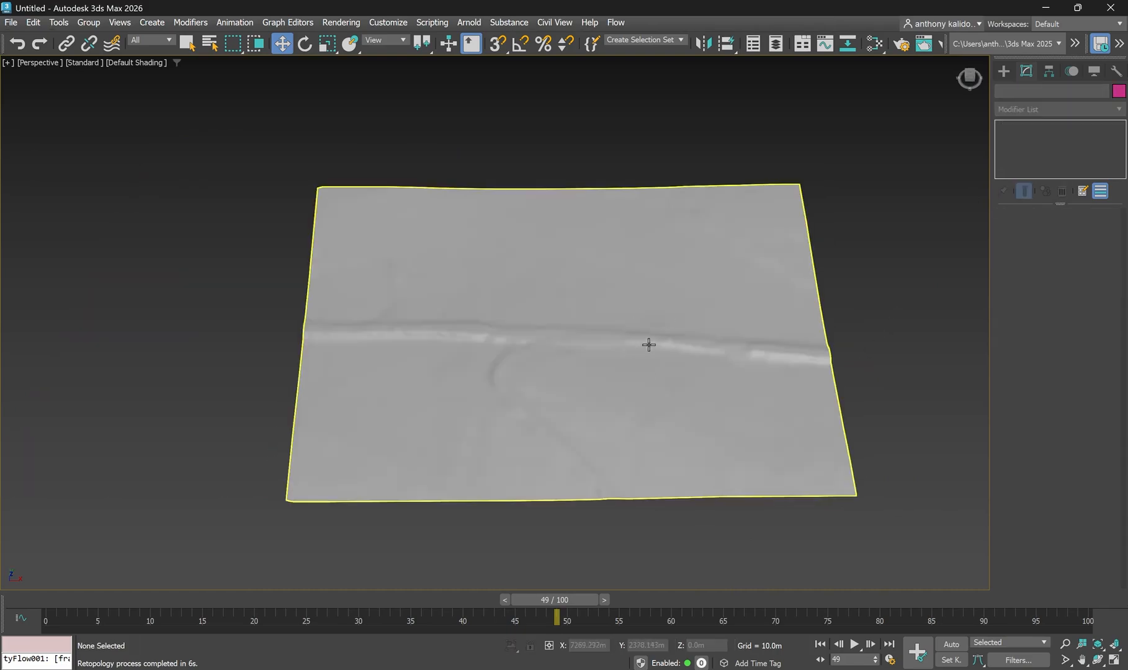
pyautogui.scroll(3, 648, 345)
pyautogui.scroll(-2, 626, 328)
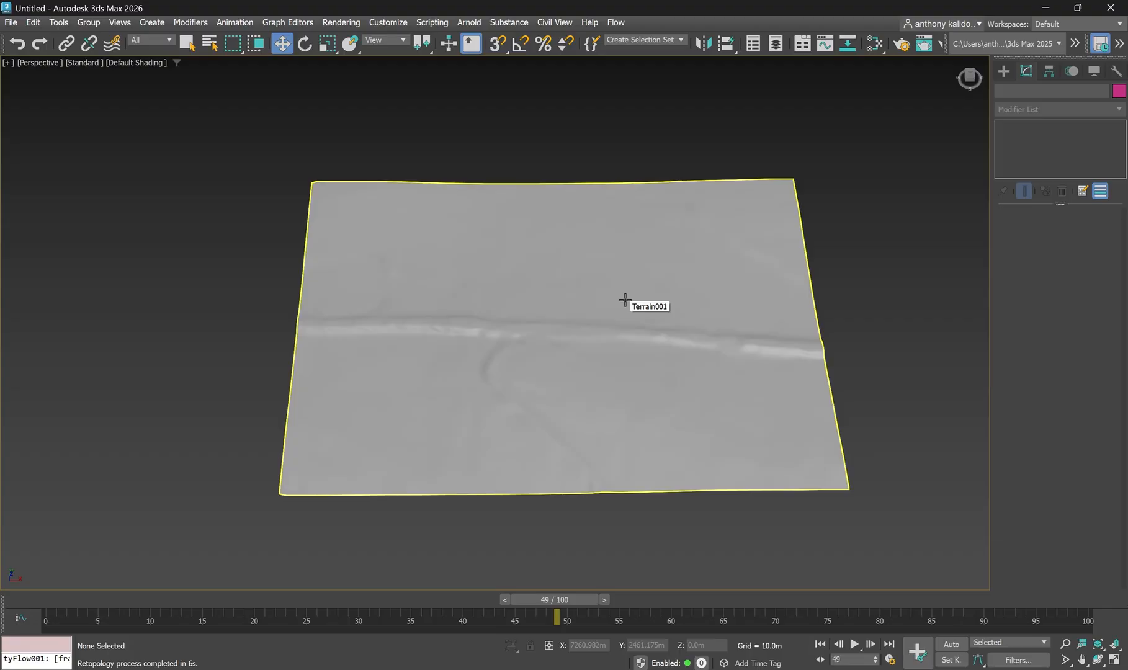
pyautogui.scroll(-3, 636, 416)
pyautogui.keyDown('alt'); pyautogui.moveTo(670, 466); pyautogui.dragTo(670, 426, button='middle'); pyautogui.keyUp('alt')
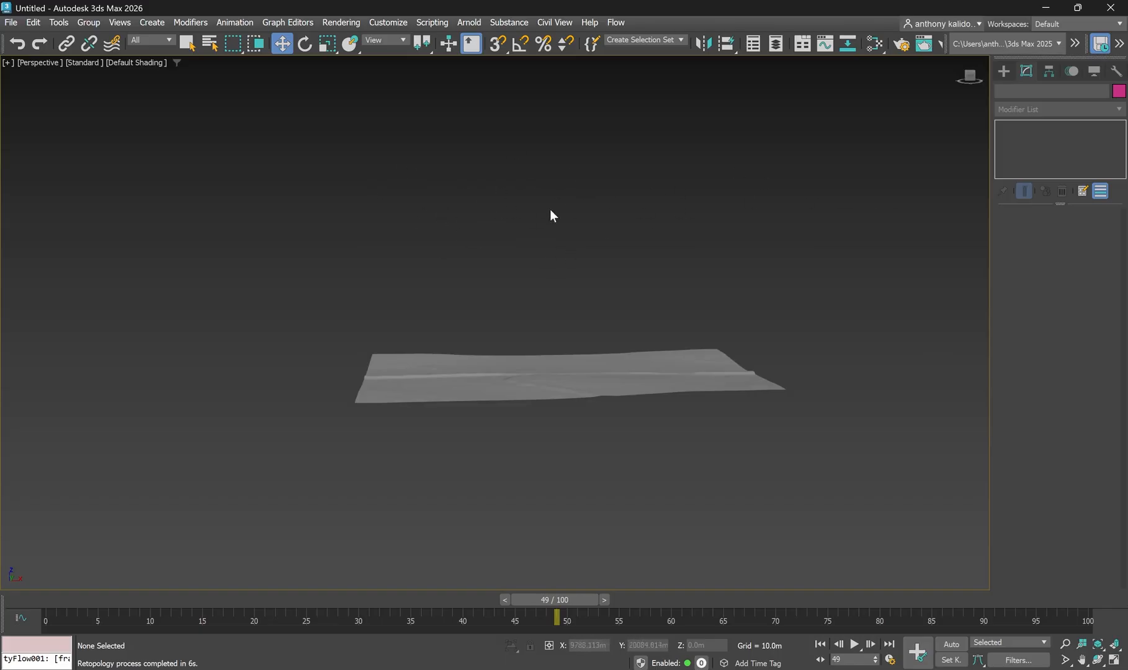
# Step: Create a standard-primitive plane over the terrain in the maximized Top view, about 580 m long and 823 m wide
pyautogui.scroll(3, 645, 274)
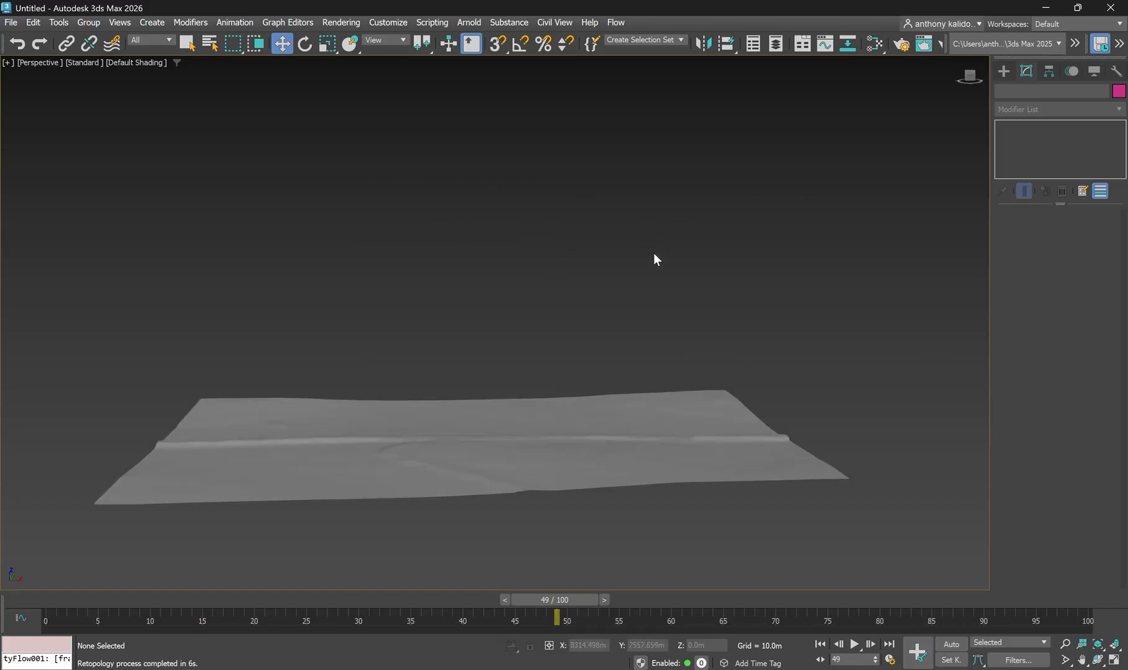
pyautogui.scroll(-3, 652, 253)
pyautogui.click(1005, 71)
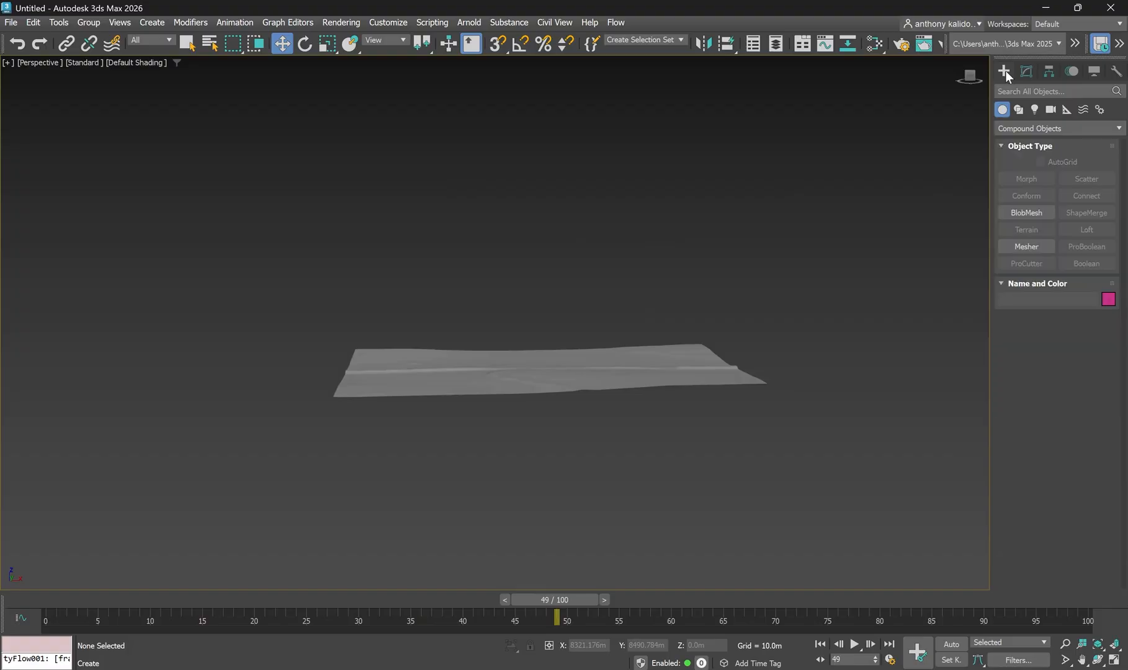
pyautogui.click(1027, 127)
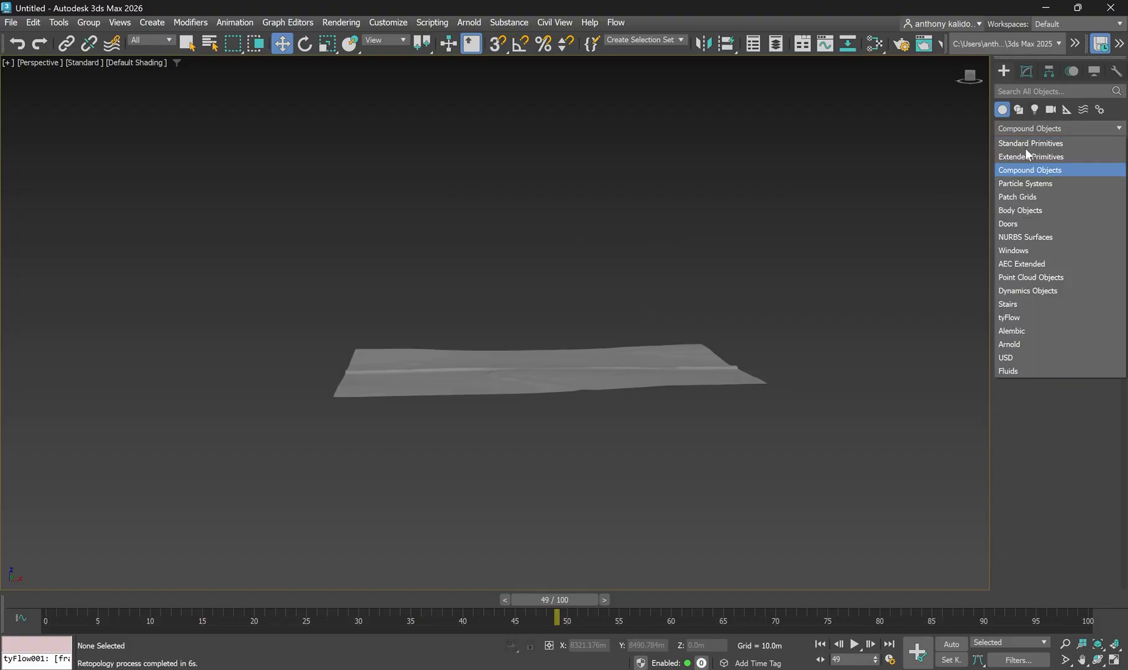
pyautogui.click(1029, 145)
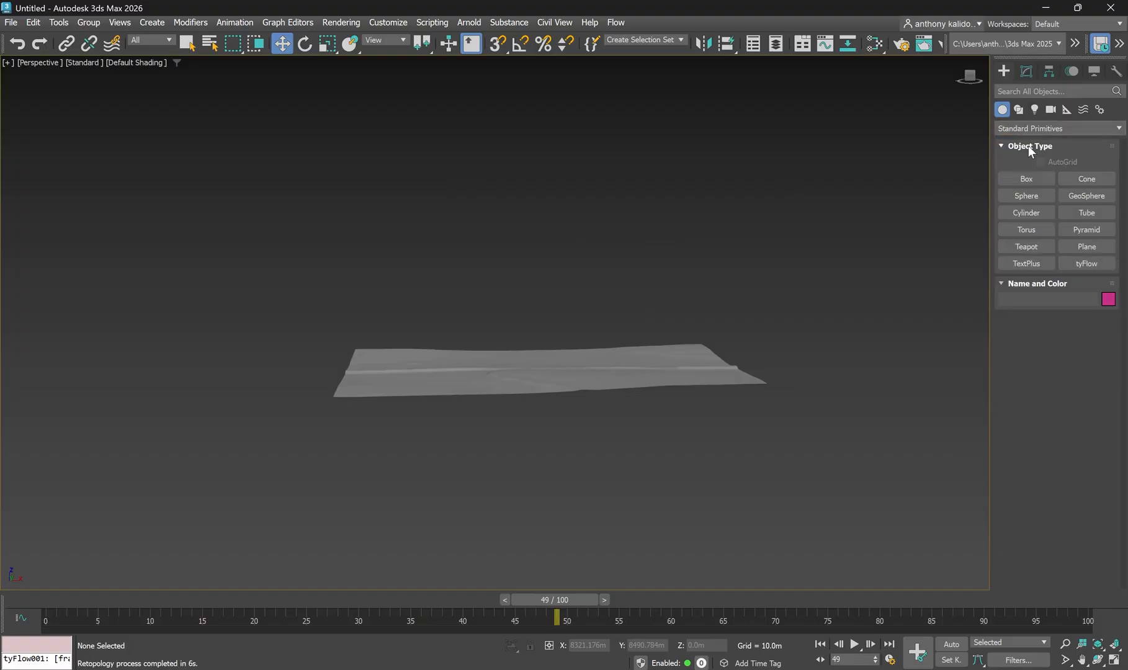
pyautogui.click(1086, 247)
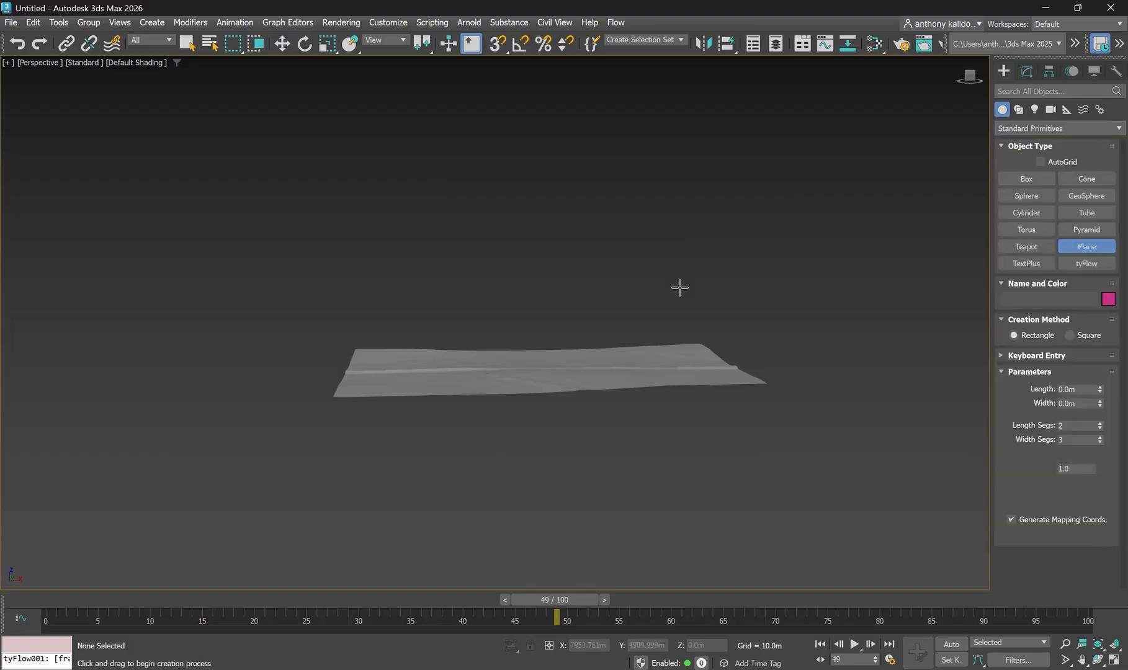
pyautogui.scroll(3, 564, 297)
pyautogui.keyDown('alt'); pyautogui.moveTo(728, 271); pyautogui.dragTo(725, 270); pyautogui.keyUp('alt')
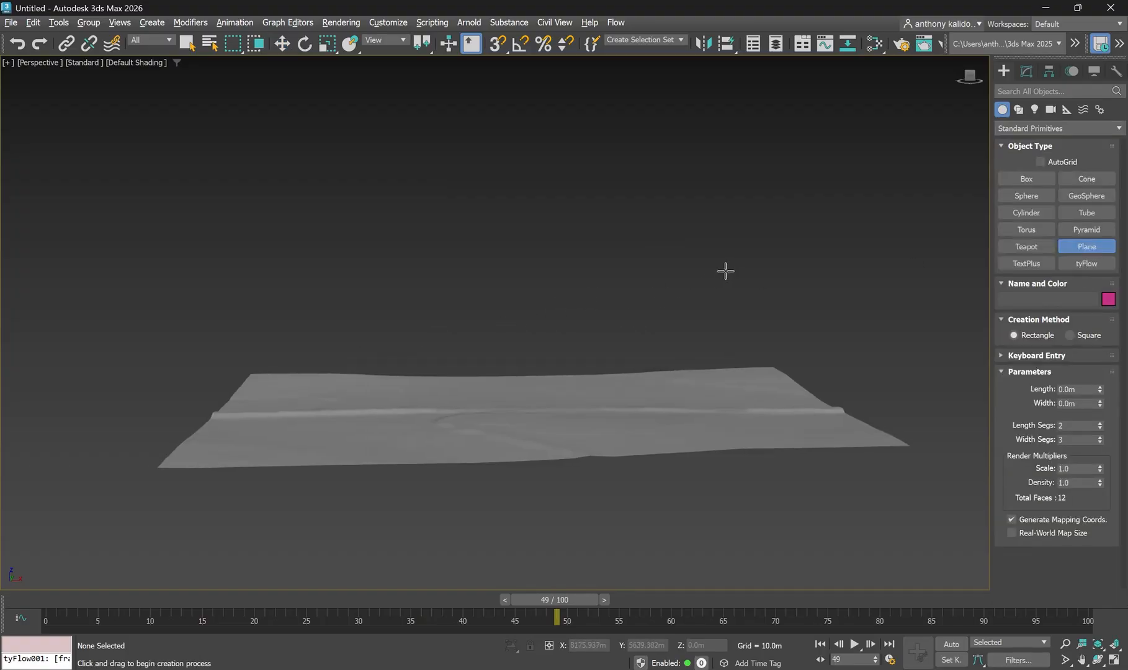
pyautogui.keyDown('alt'); pyautogui.moveTo(725, 270); pyautogui.dragTo(720, 290, button='middle'); pyautogui.keyUp('alt')
pyautogui.scroll(-3, 669, 242)
pyautogui.keyDown('alt'); pyautogui.moveTo(669, 242); pyautogui.dragTo(673, 299, button='middle'); pyautogui.keyUp('alt')
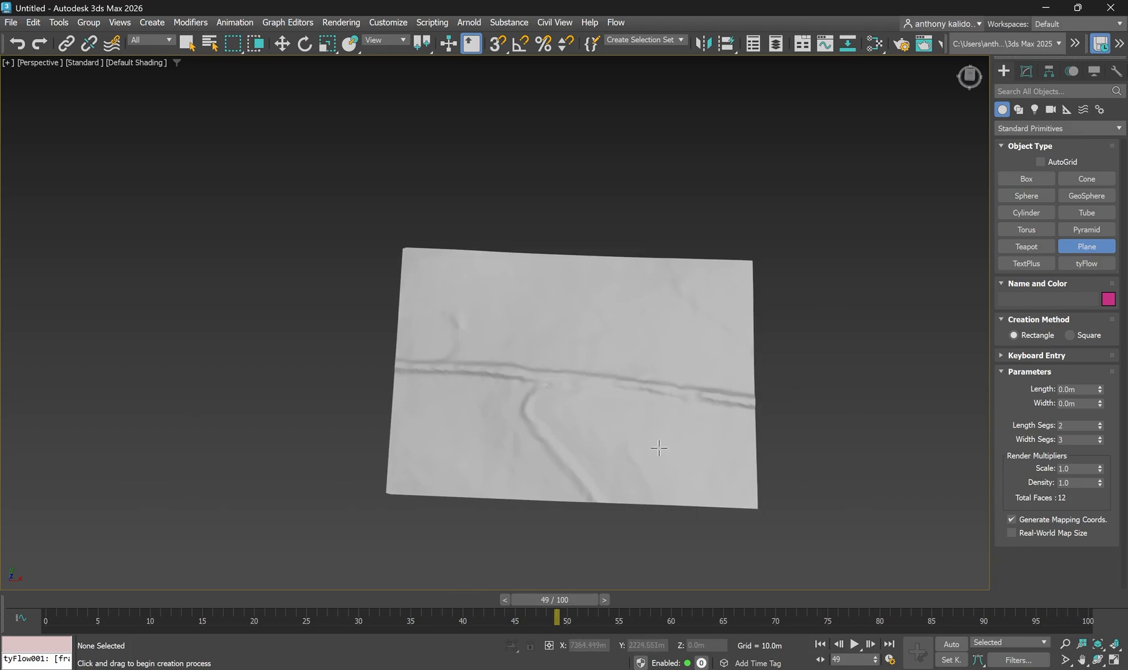
pyautogui.click(1114, 663)
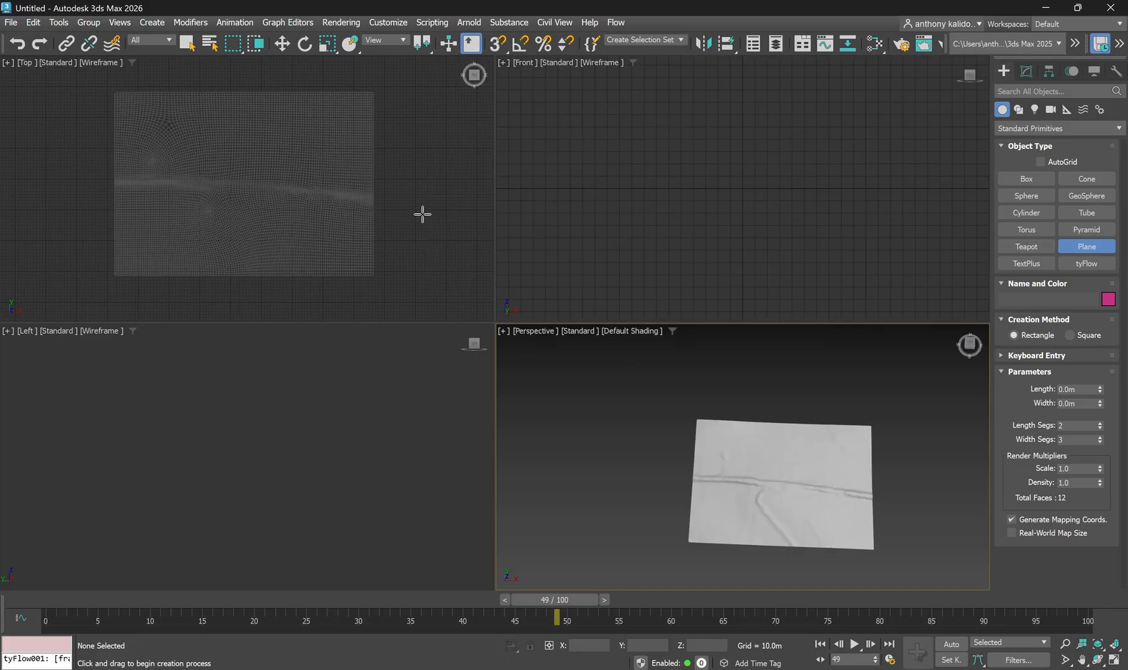
pyautogui.click(1114, 661)
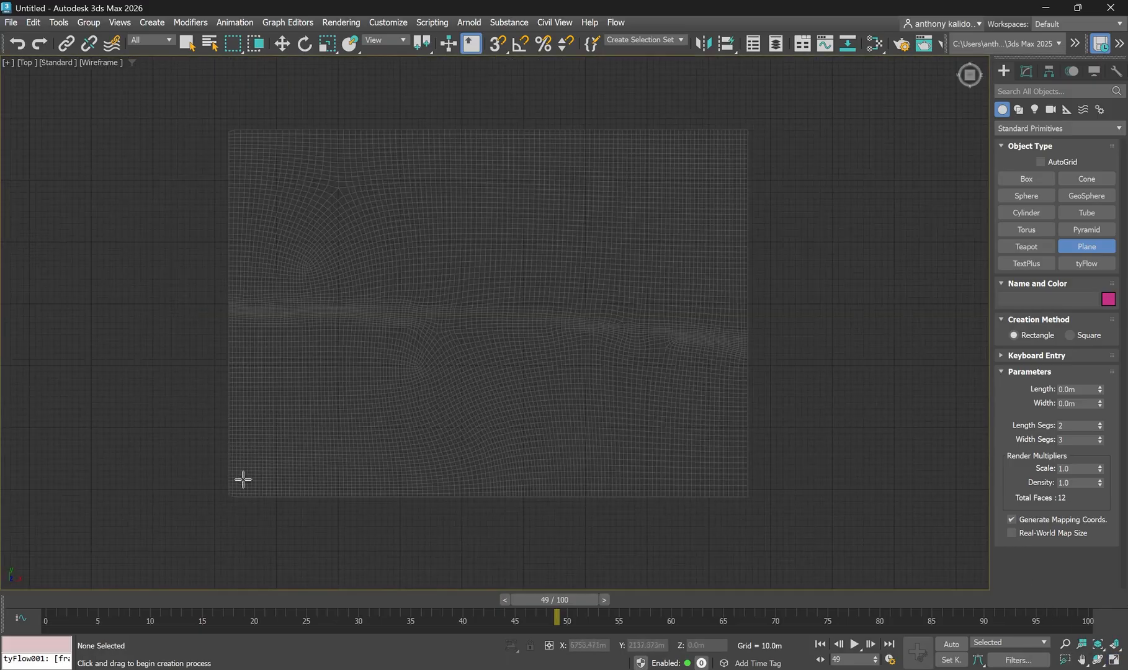
pyautogui.moveTo(234, 492); pyautogui.dragTo(743, 133)
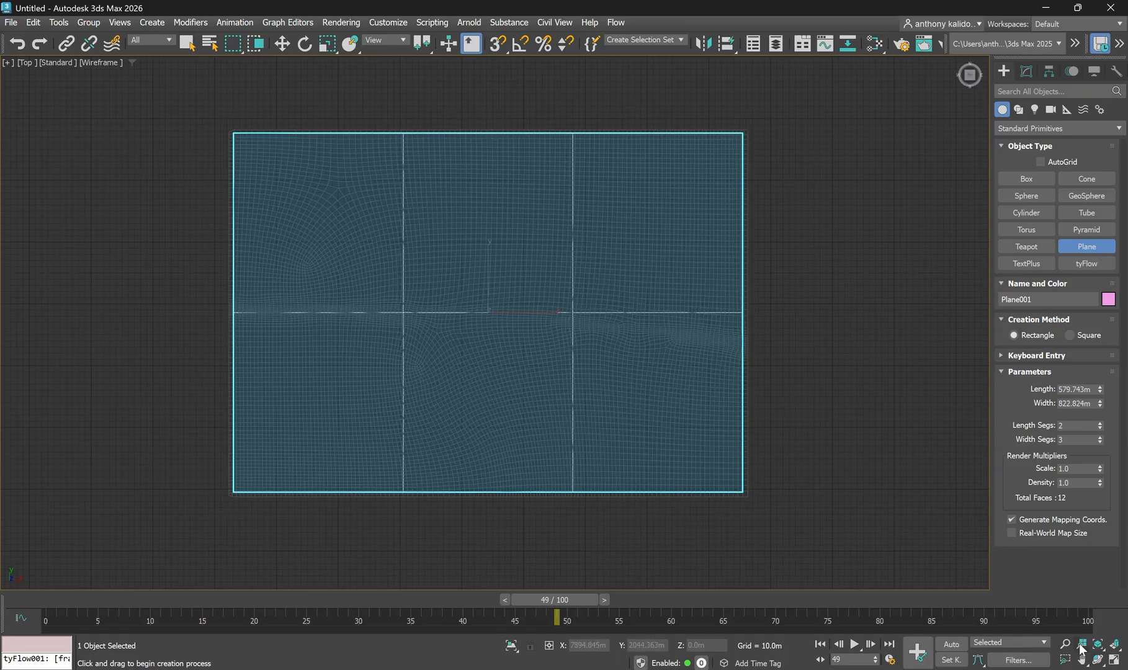
# Step: Return to the maximized Perspective view and move the plane straight up above the terrain to a Z of about 382 m
pyautogui.click(1113, 661)
pyautogui.click(925, 411)
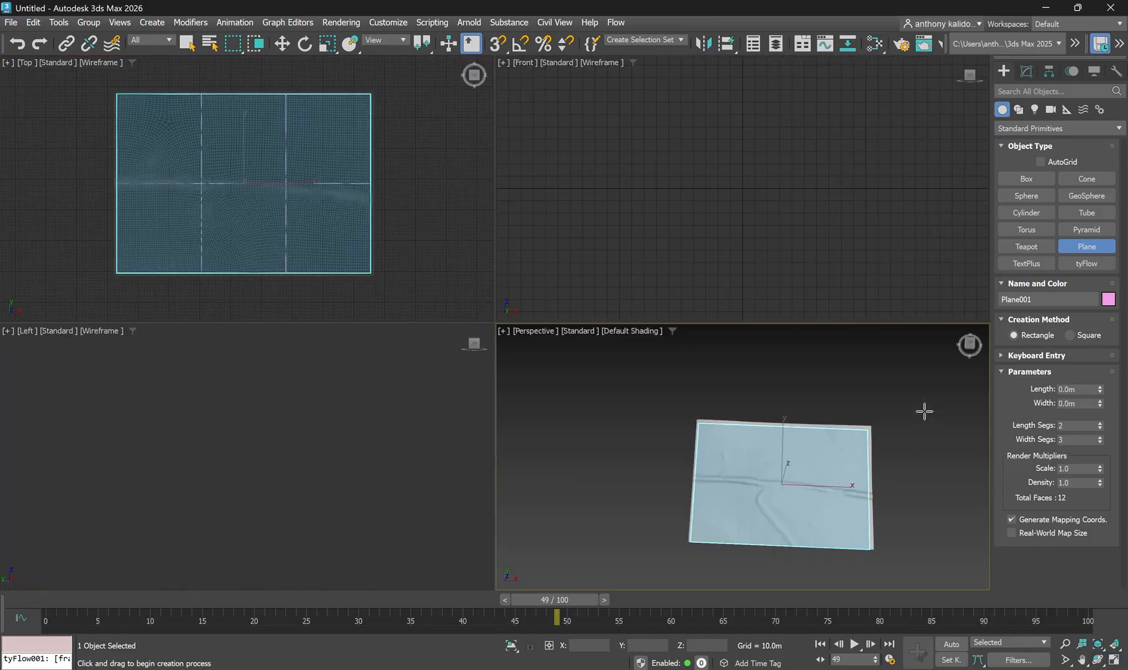
pyautogui.click(1113, 662)
pyautogui.keyDown('alt'); pyautogui.moveTo(740, 457); pyautogui.dragTo(841, 421, button='middle'); pyautogui.keyUp('alt')
pyautogui.scroll(3, 635, 408)
pyautogui.keyDown('alt'); pyautogui.moveTo(733, 449); pyautogui.dragTo(723, 438, button='middle'); pyautogui.keyUp('alt')
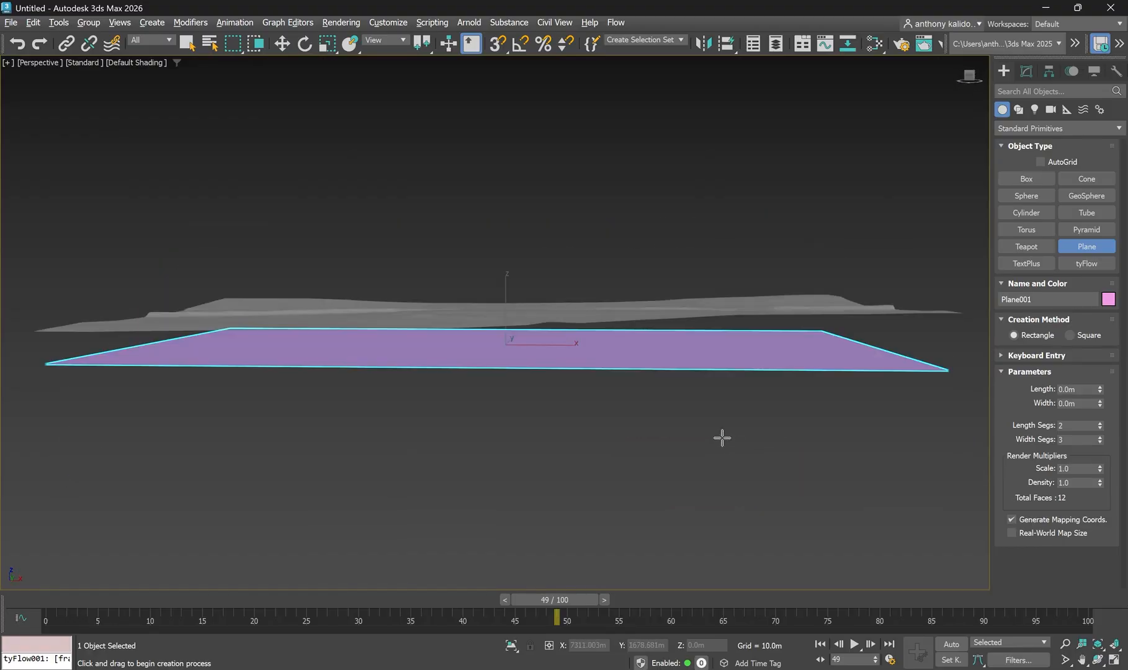
pyautogui.scroll(-3, 602, 397)
pyautogui.scroll(2, 559, 379)
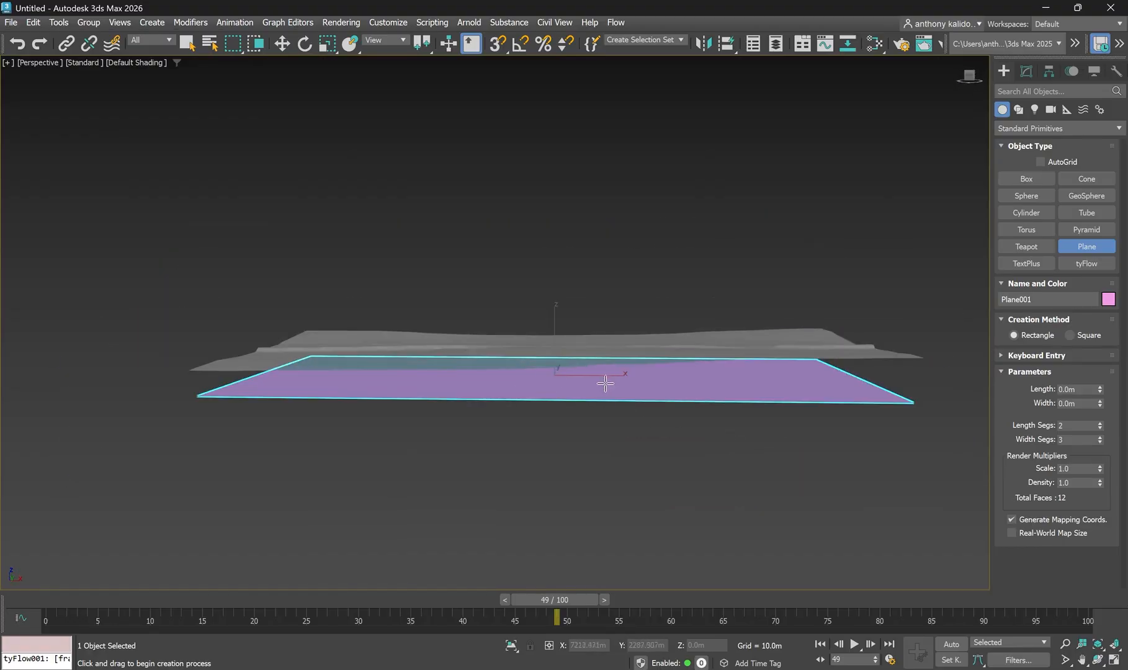
pyautogui.scroll(2, 605, 382)
pyautogui.scroll(-3, 530, 467)
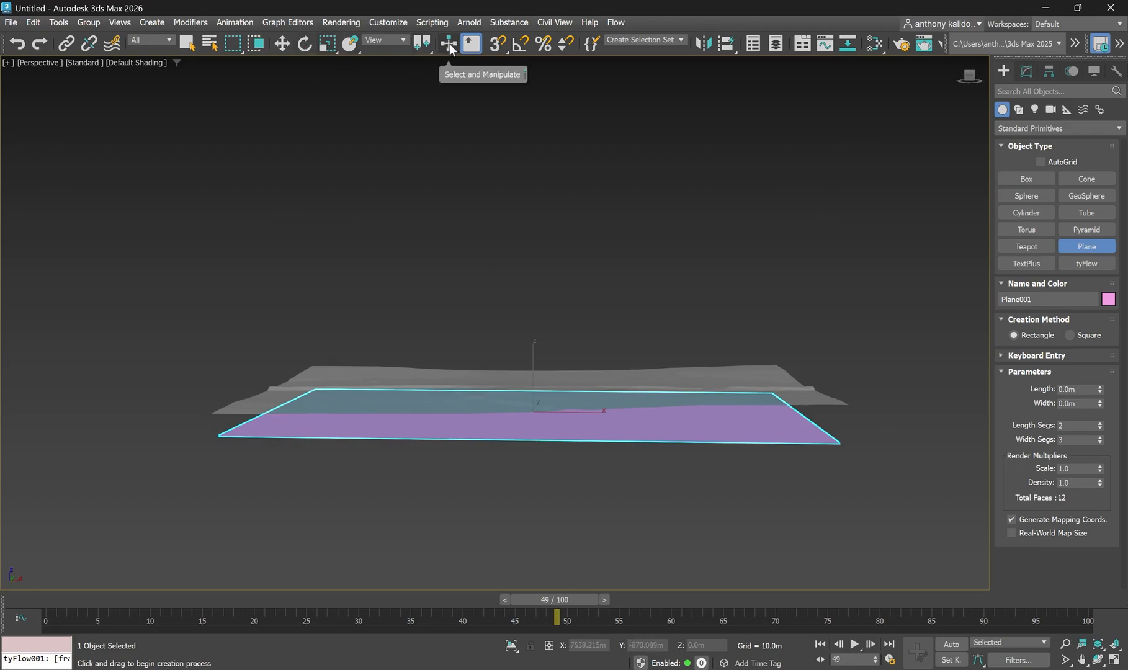
pyautogui.click(282, 43)
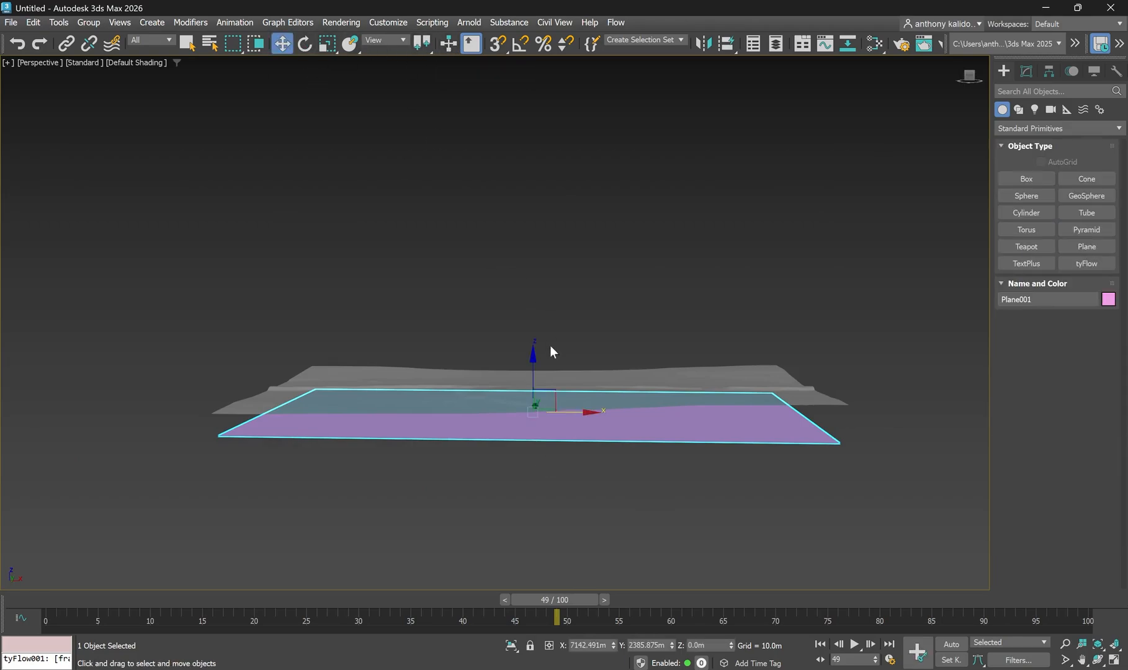
pyautogui.moveTo(533, 358); pyautogui.dragTo(548, 102)
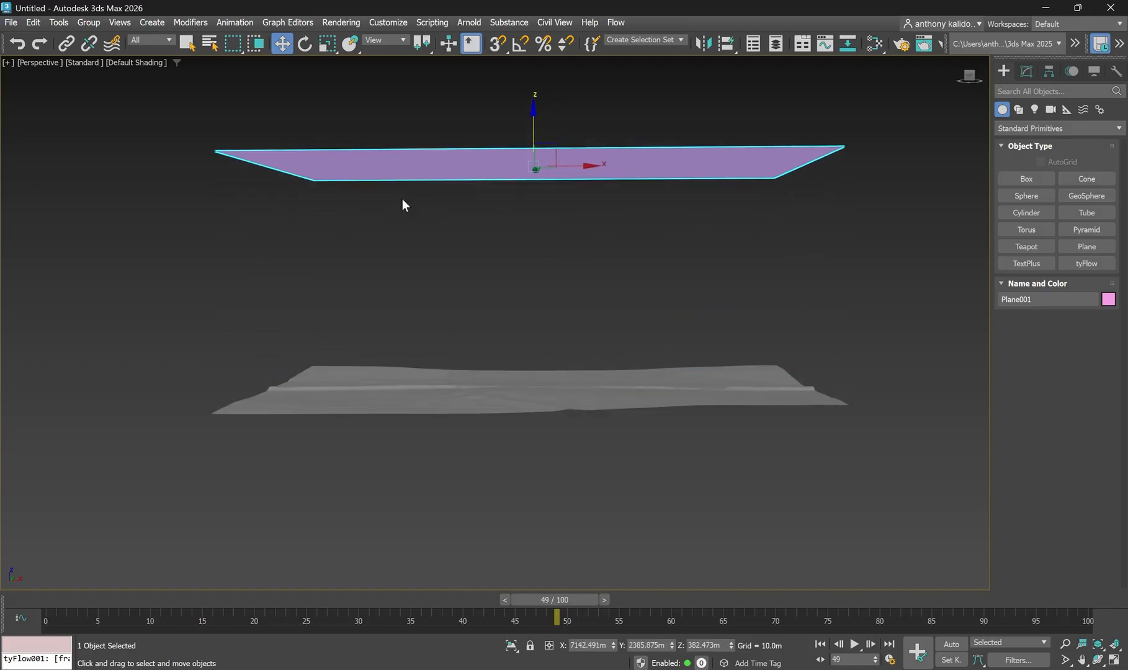
# Step: Change the plane's object color to pale cyan from the basic colors and deselect it
pyautogui.keyDown('alt'); pyautogui.moveTo(559, 308); pyautogui.dragTo(550, 241, button='middle'); pyautogui.keyUp('alt')
pyautogui.keyDown('alt'); pyautogui.moveTo(803, 265); pyautogui.dragTo(749, 269, button='middle'); pyautogui.keyUp('alt')
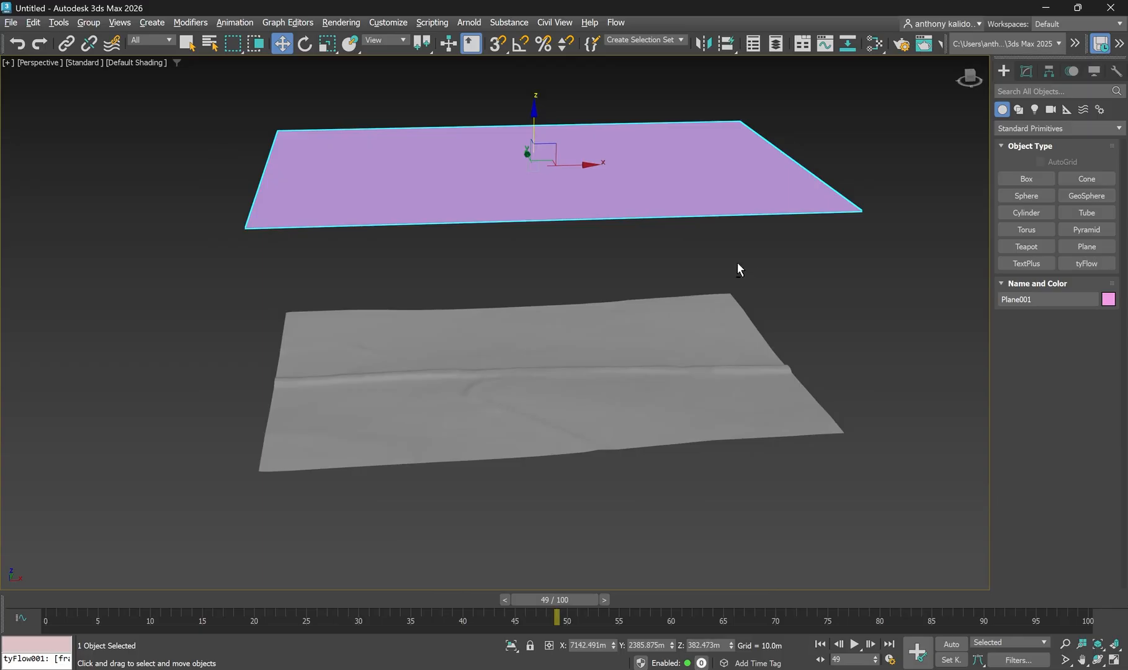
pyautogui.keyDown('alt'); pyautogui.moveTo(626, 266); pyautogui.dragTo(624, 270, button='middle'); pyautogui.keyUp('alt')
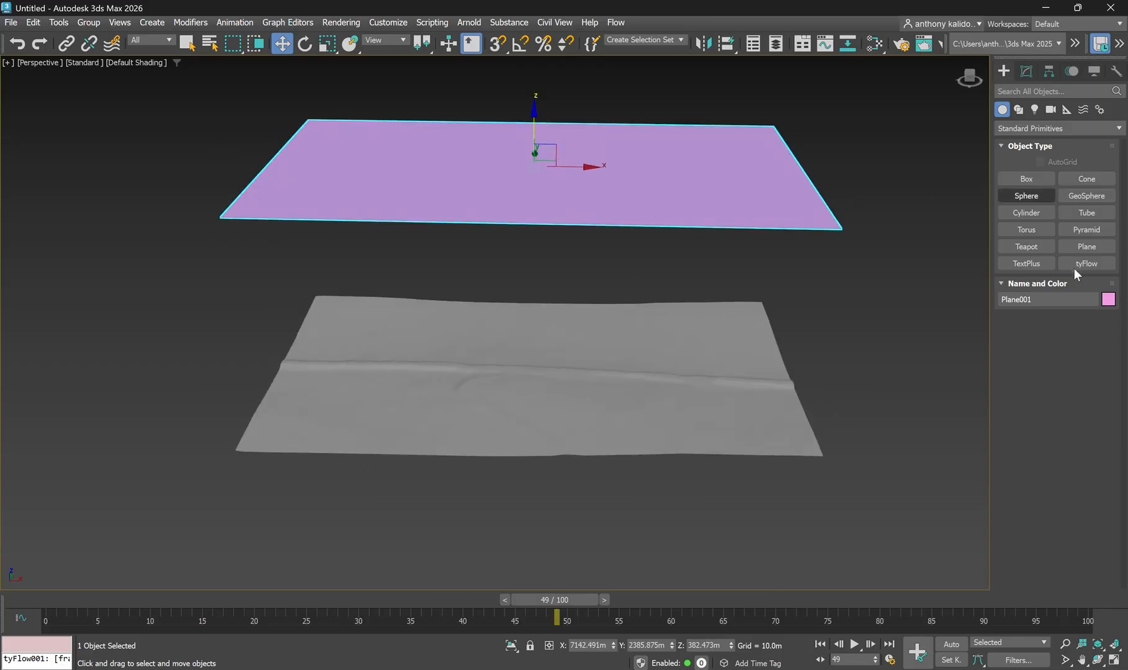
pyautogui.click(1108, 299)
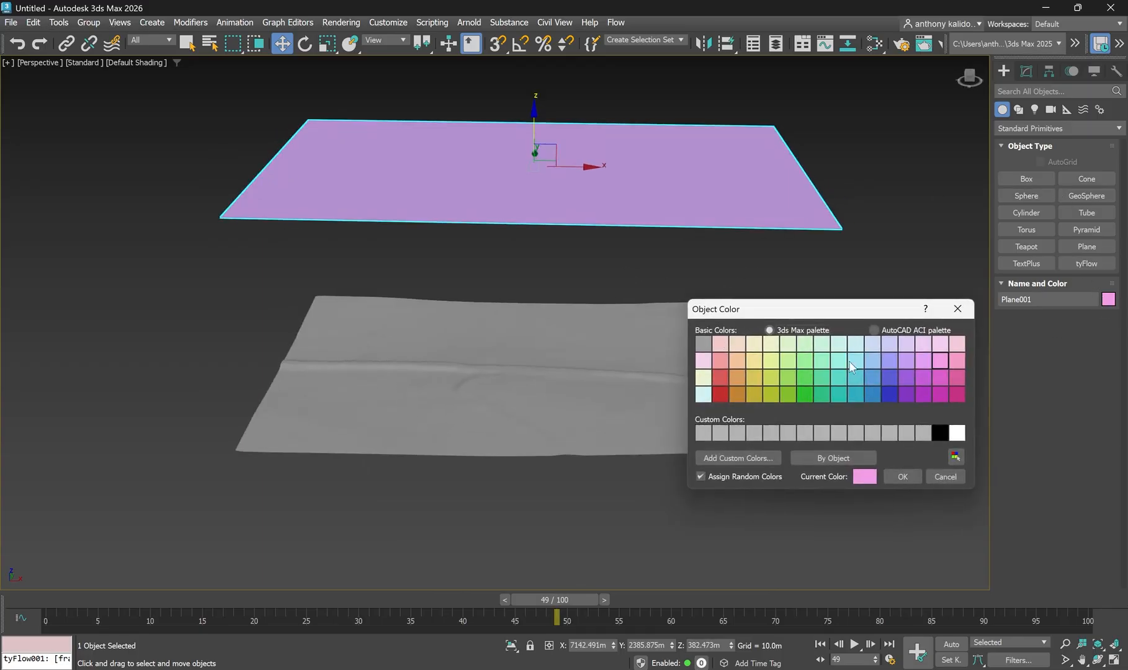
pyautogui.click(705, 394)
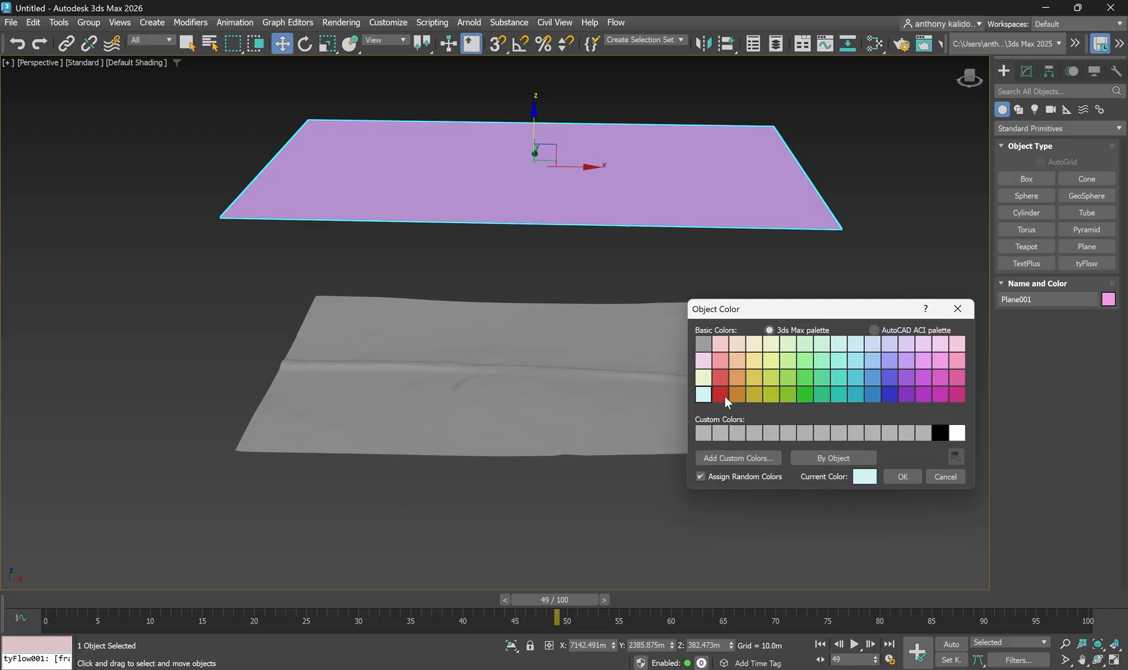
pyautogui.click(907, 479)
pyautogui.keyDown('alt'); pyautogui.moveTo(630, 335); pyautogui.dragTo(644, 322, button='middle'); pyautogui.keyUp('alt')
pyautogui.click(884, 266)
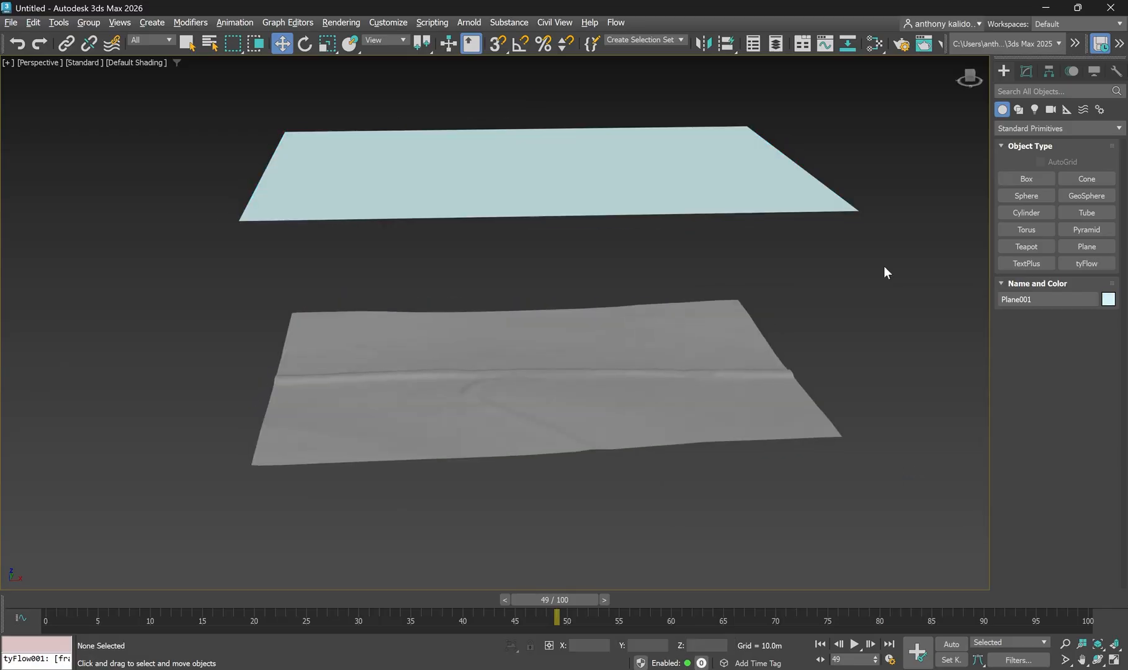
# Step: Select the plane above the terrain and turn on the edged-faces display
pyautogui.keyDown('alt'); pyautogui.moveTo(797, 275); pyautogui.dragTo(781, 307, button='middle'); pyautogui.keyUp('alt')
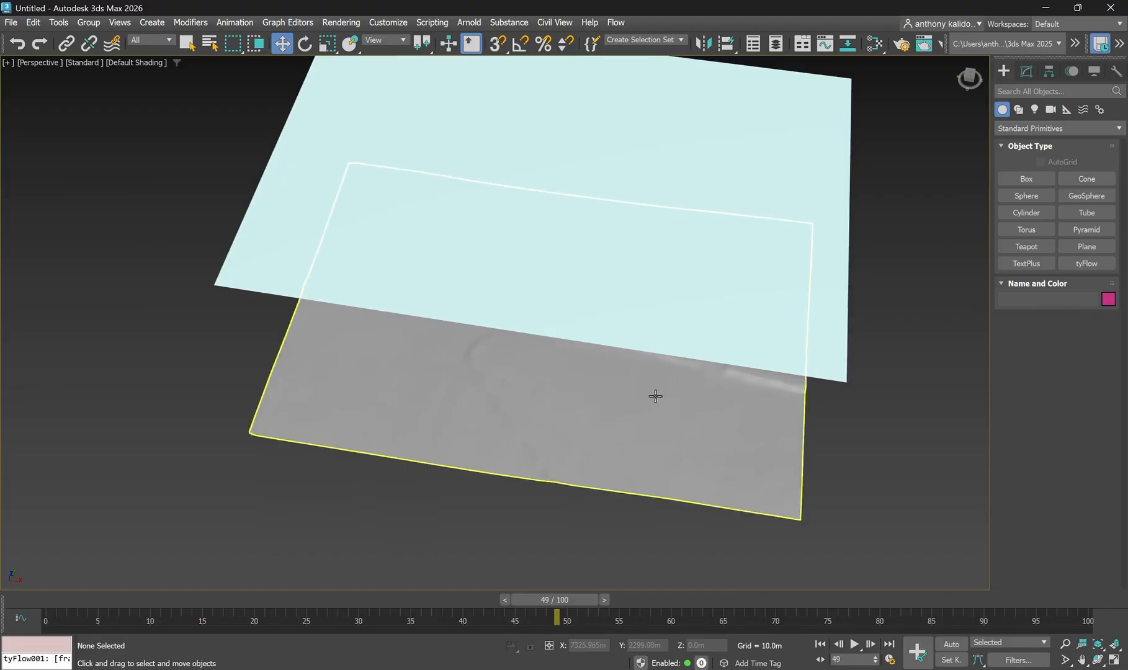
pyautogui.keyDown('alt'); pyautogui.moveTo(655, 396); pyautogui.dragTo(695, 391, button='middle'); pyautogui.keyUp('alt')
pyautogui.click(686, 195)
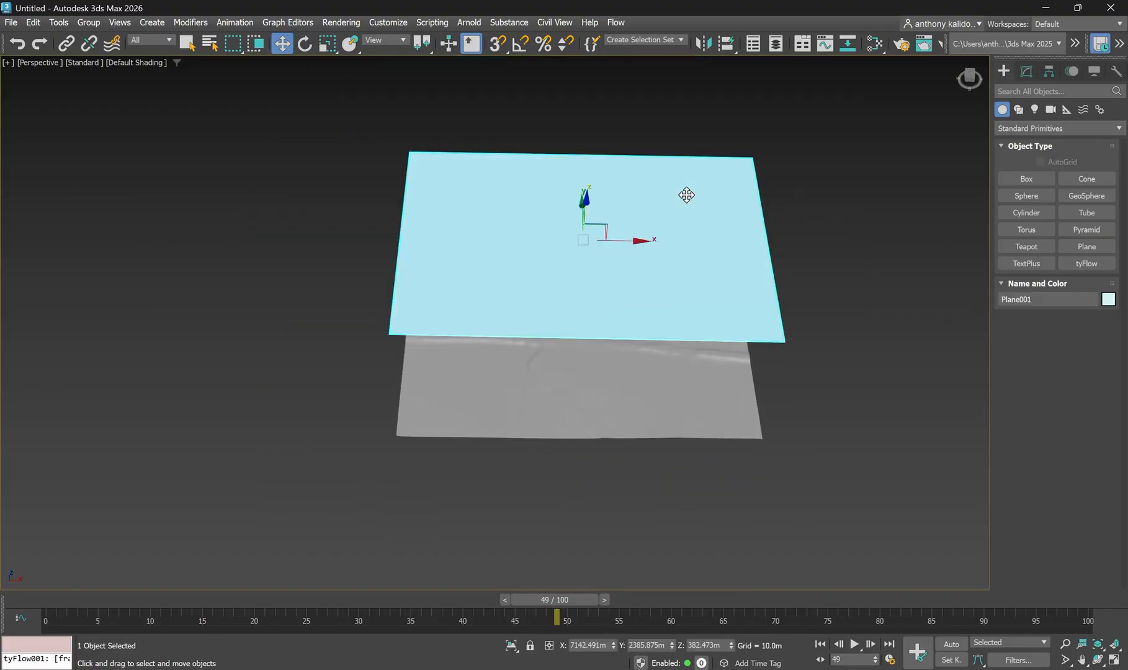
pyautogui.press('F4')
pyautogui.scroll(3, 723, 234)
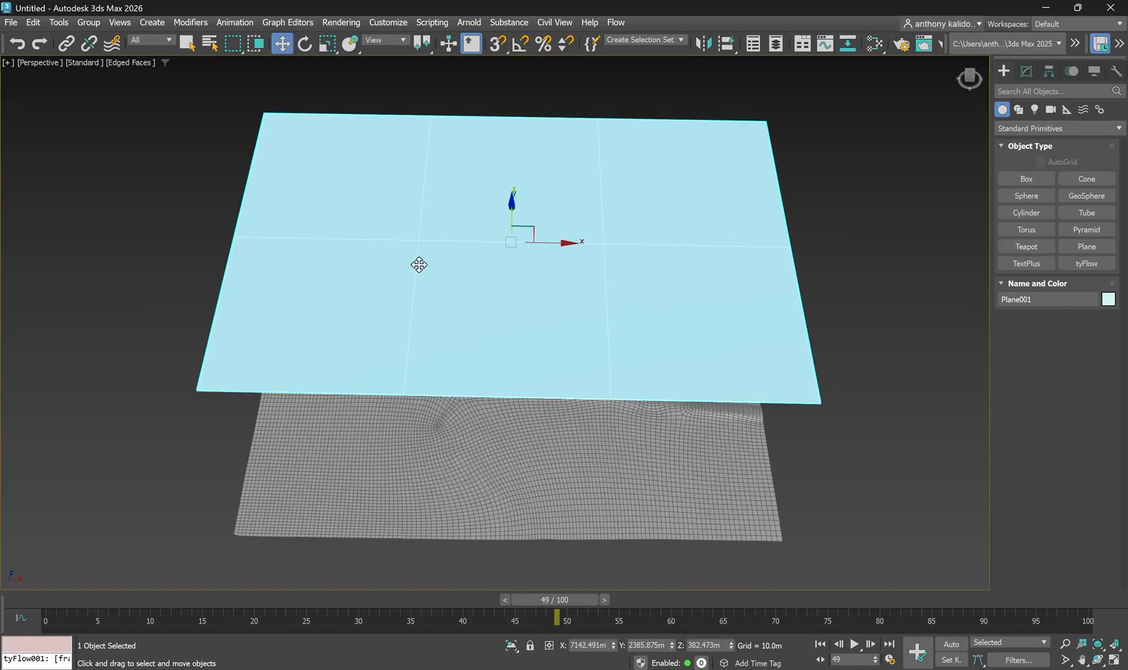
pyautogui.keyDown('alt'); pyautogui.moveTo(440, 242); pyautogui.dragTo(440, 247, button='middle'); pyautogui.keyUp('alt')
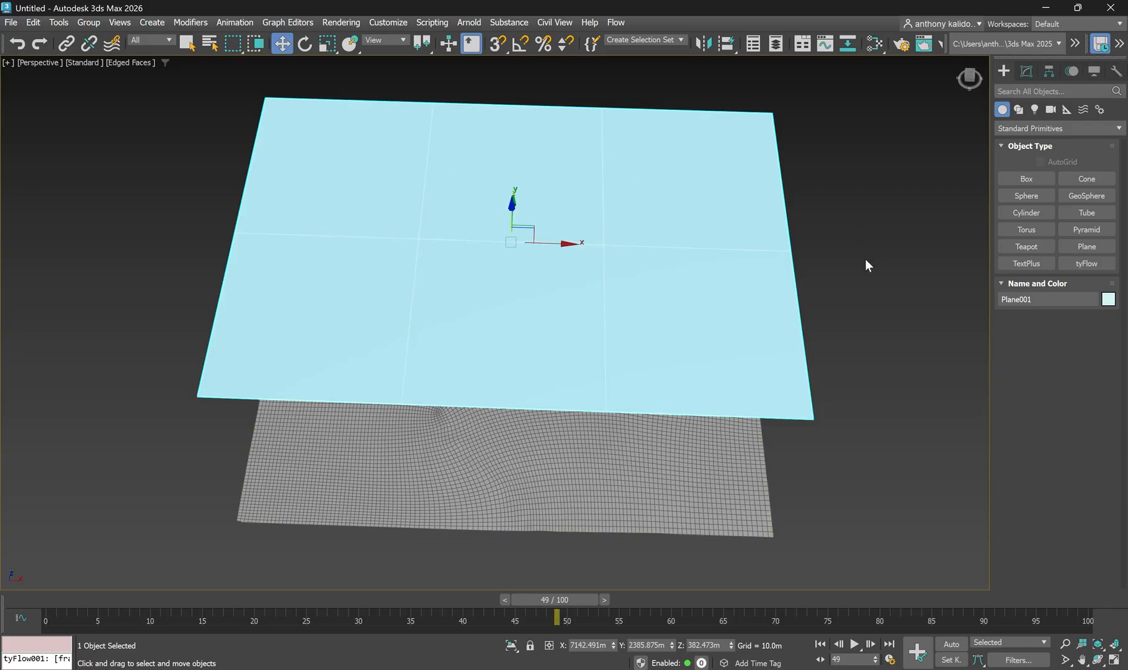
# Step: Open the plane's modifiable parameters and compare its segments with the terrain mesh from different angles and distances
pyautogui.click(1027, 70)
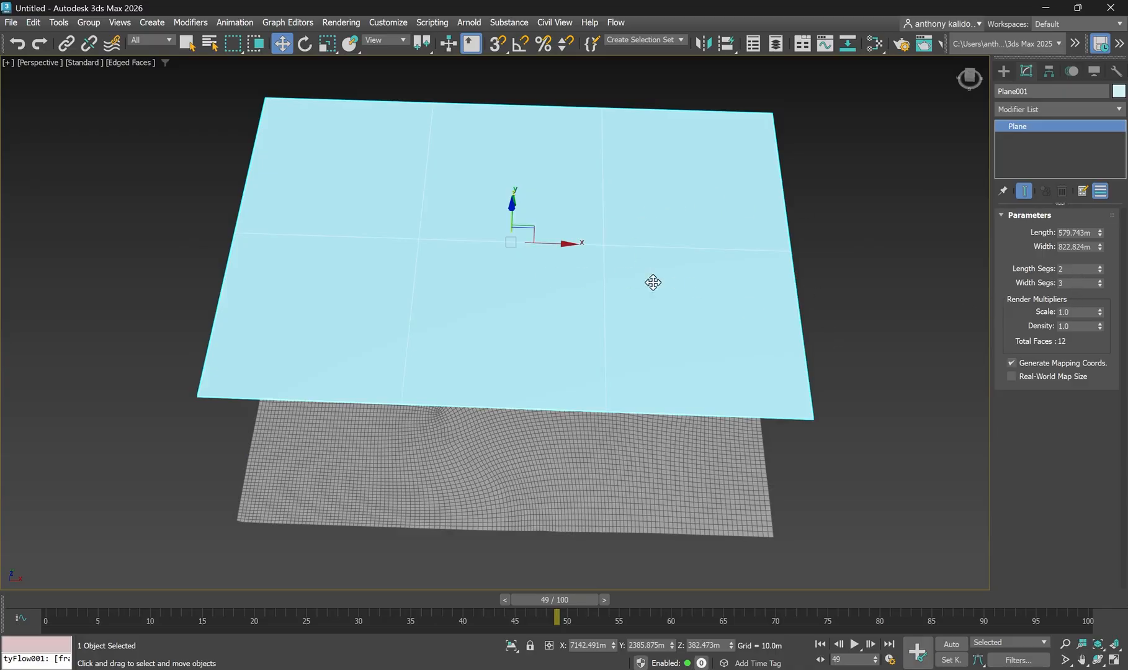
pyautogui.scroll(2, 541, 241)
pyautogui.scroll(-2, 597, 235)
pyautogui.keyDown('alt'); pyautogui.moveTo(609, 175); pyautogui.dragTo(612, 191, button='middle'); pyautogui.keyUp('alt')
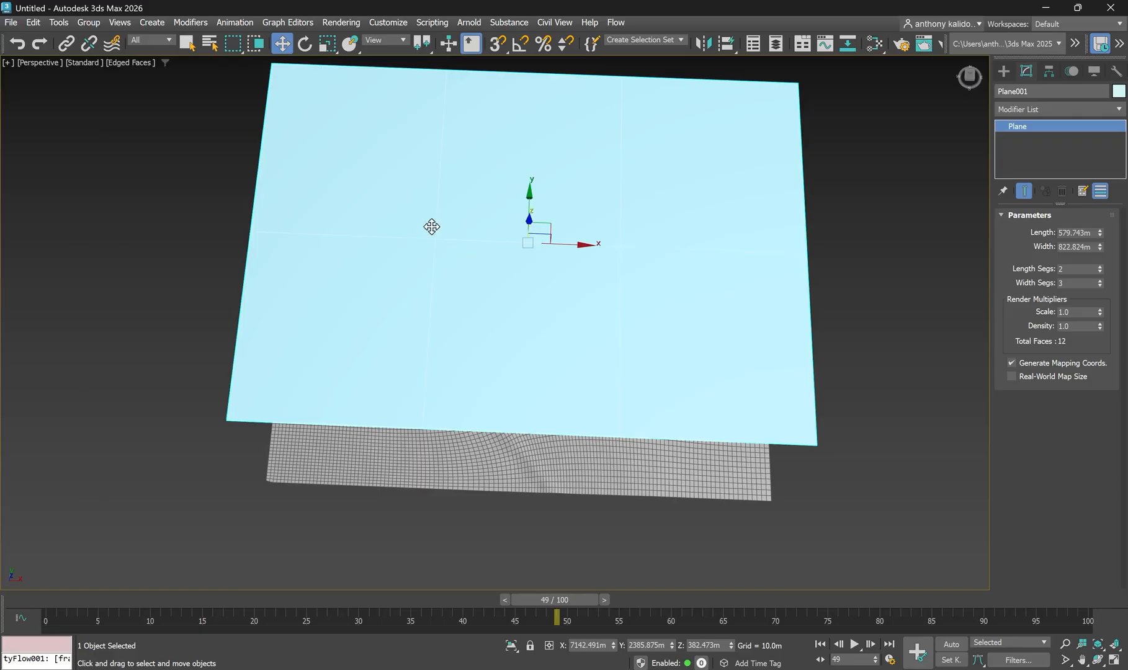
pyautogui.scroll(2, 626, 285)
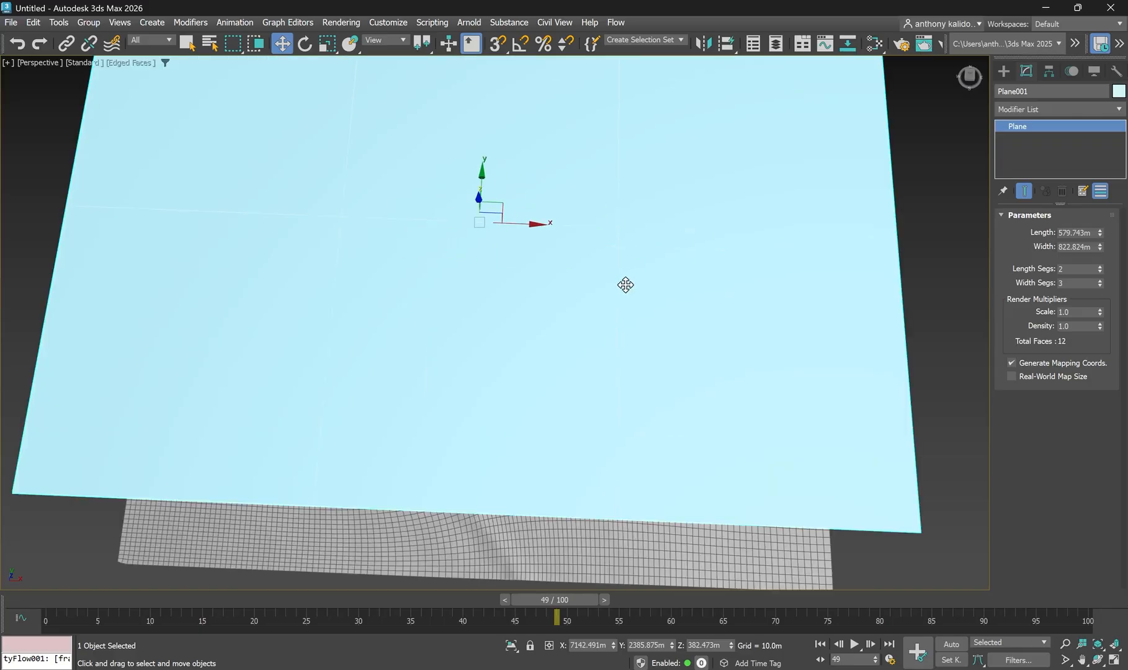
pyautogui.scroll(-3, 628, 288)
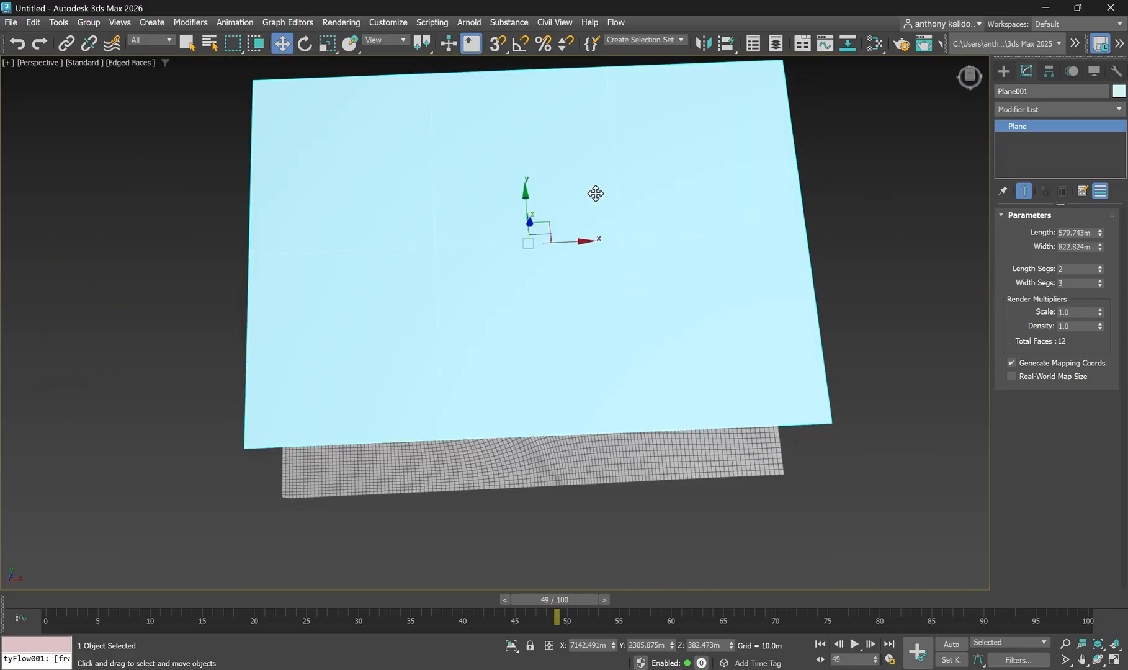
pyautogui.keyDown('alt'); pyautogui.moveTo(662, 194); pyautogui.dragTo(651, 278, button='middle'); pyautogui.keyUp('alt')
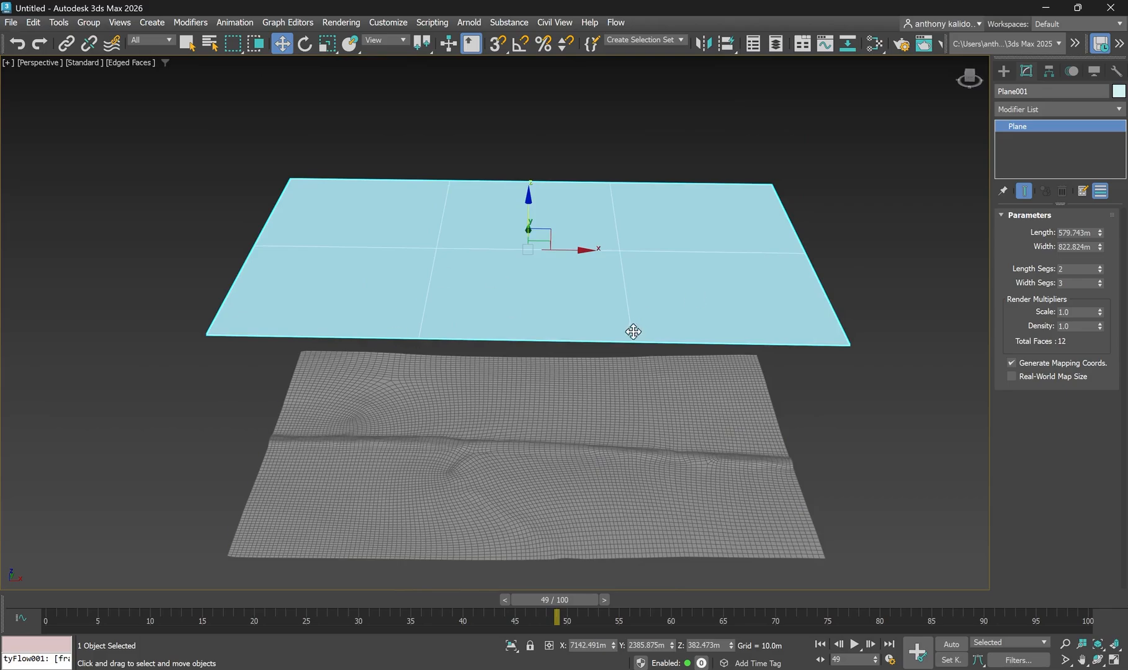
pyautogui.scroll(3, 633, 362)
pyautogui.keyDown('alt'); pyautogui.moveTo(675, 383); pyautogui.dragTo(656, 295, button='middle'); pyautogui.keyUp('alt')
pyautogui.scroll(-5, 605, 324)
pyautogui.scroll(3, 610, 323)
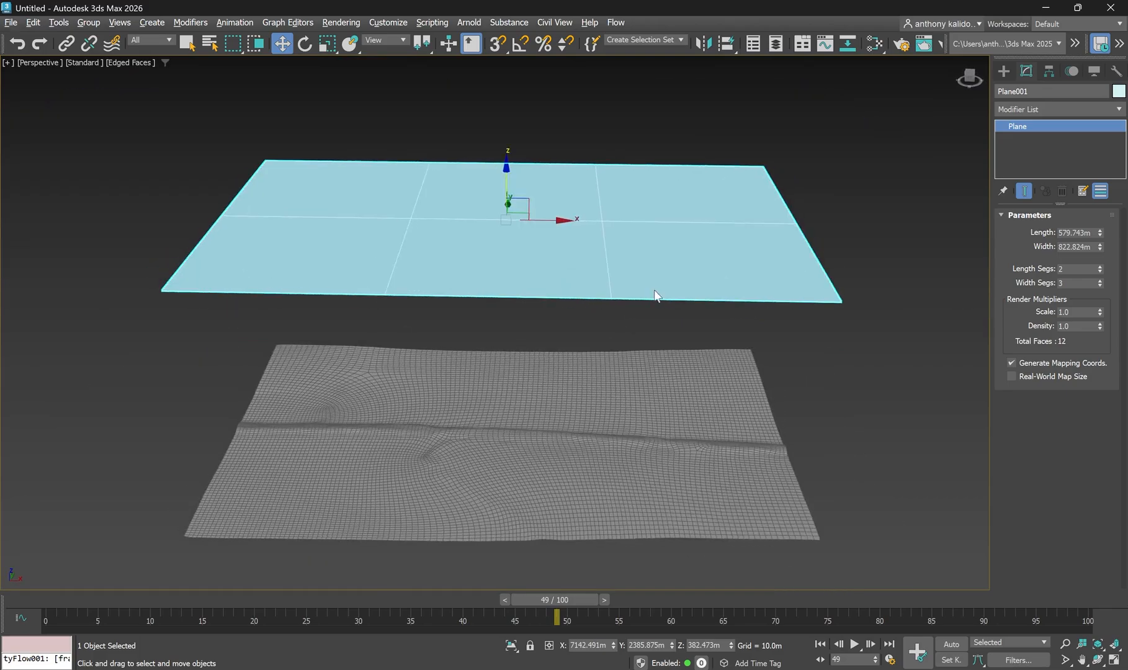
# Step: Set the plane's length segments to 100 and width segments to 200, checking the density against the terrain mesh
pyautogui.doubleClick(1067, 268)
pyautogui.press('Return')
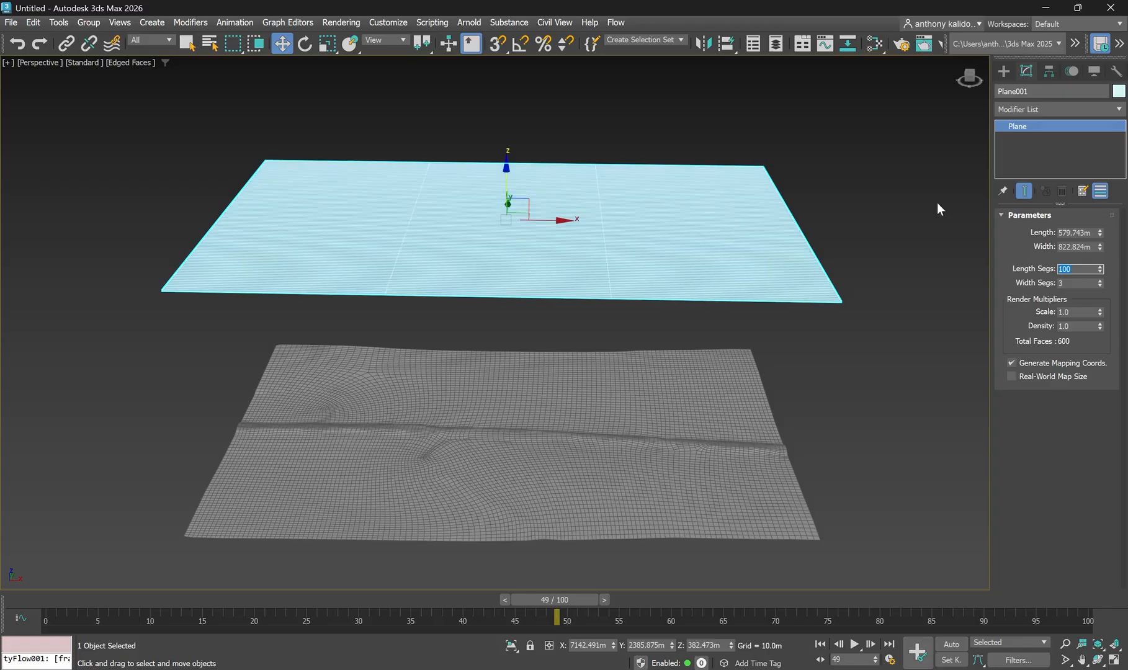
pyautogui.scroll(3, 834, 248)
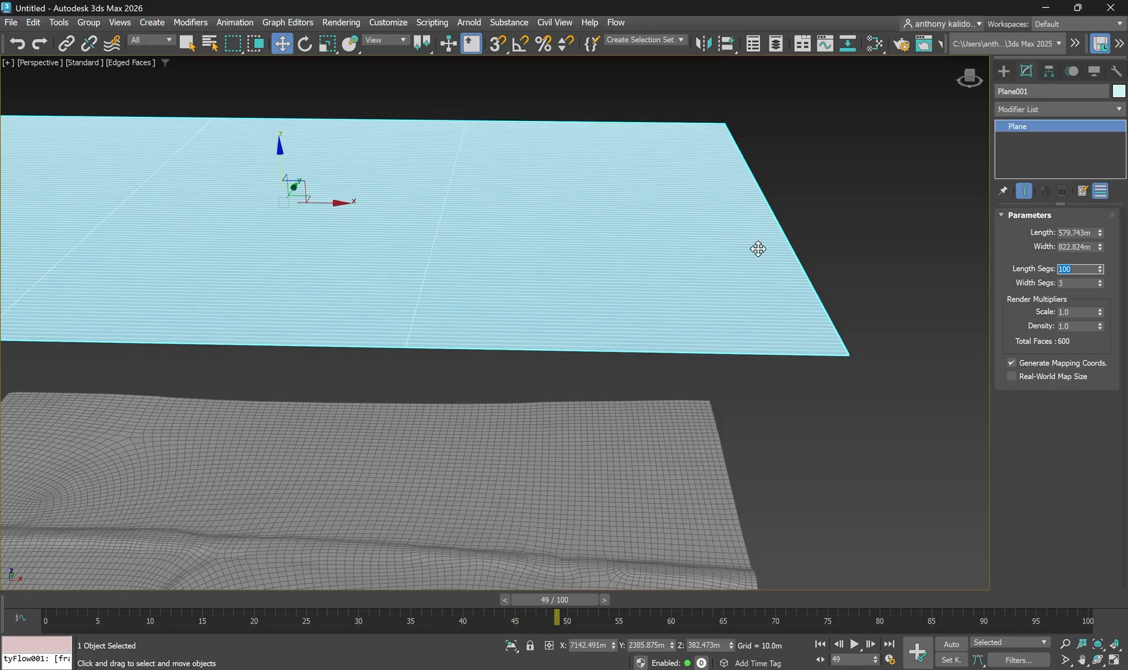
pyautogui.click(1079, 283)
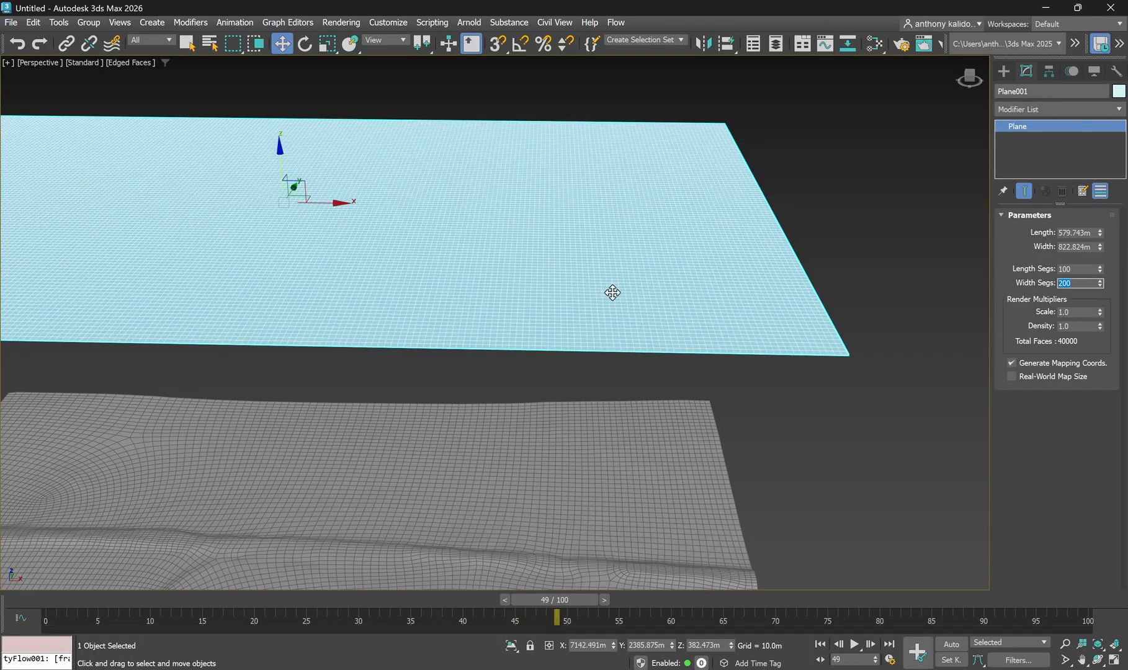
pyautogui.scroll(-3, 613, 292)
pyautogui.keyDown('alt'); pyautogui.moveTo(700, 304); pyautogui.dragTo(704, 456, button='middle'); pyautogui.keyUp('alt')
pyautogui.scroll(3, 707, 484)
pyautogui.scroll(2, 708, 496)
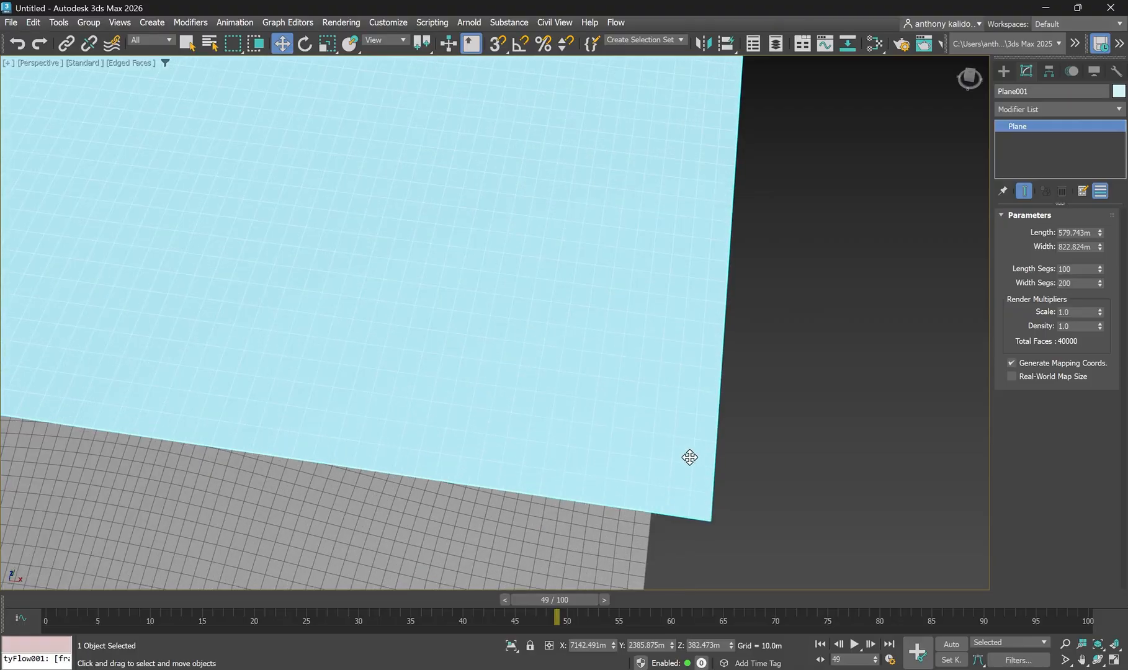
# Step: Deselect the plane and examine its position above the terrain mesh from several angles and distances
pyautogui.scroll(-5, 731, 434)
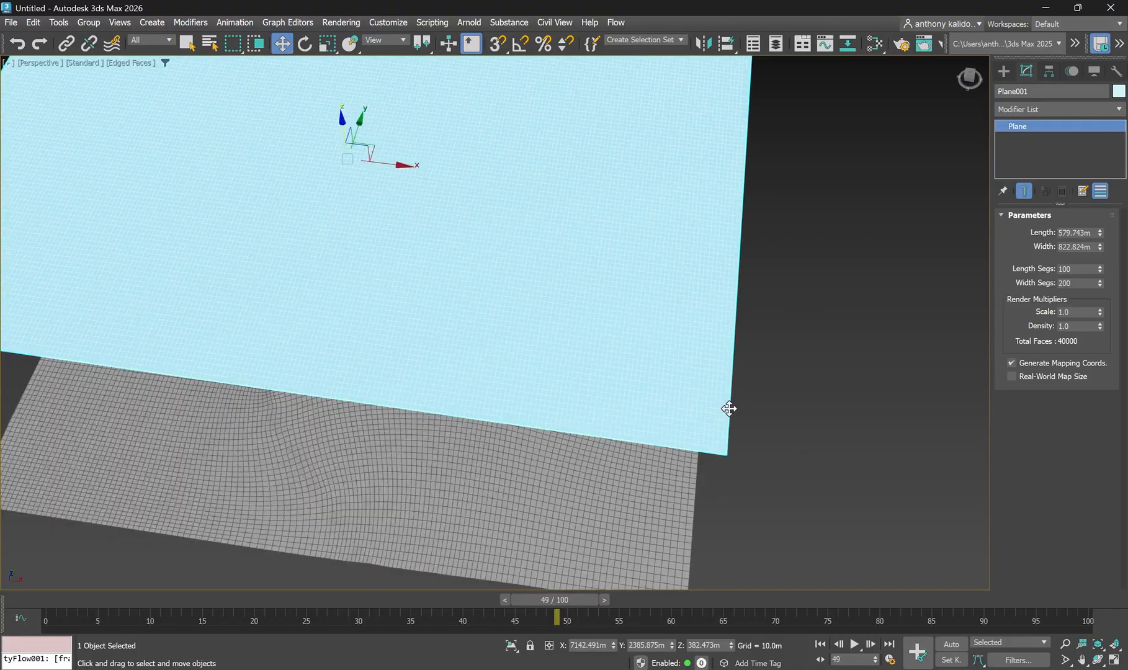
pyautogui.keyDown('alt'); pyautogui.moveTo(637, 358); pyautogui.dragTo(640, 377, button='middle'); pyautogui.keyUp('alt')
pyautogui.click(804, 466)
pyautogui.scroll(-4, 786, 433)
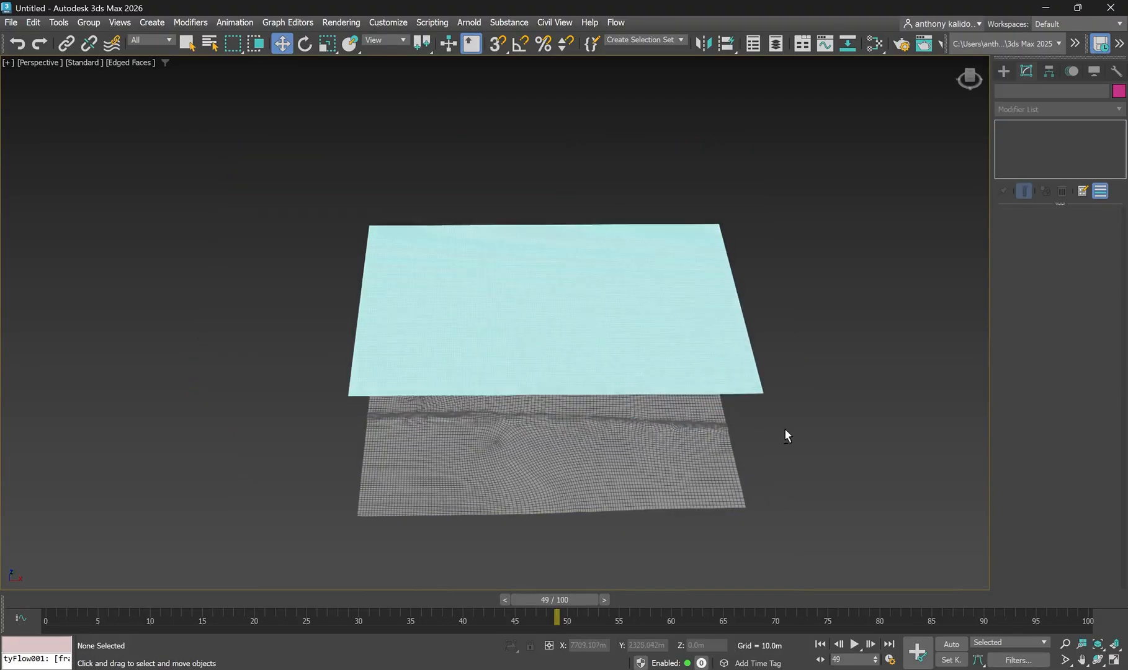
pyautogui.keyDown('alt'); pyautogui.moveTo(761, 418); pyautogui.dragTo(770, 415, button='middle'); pyautogui.keyUp('alt')
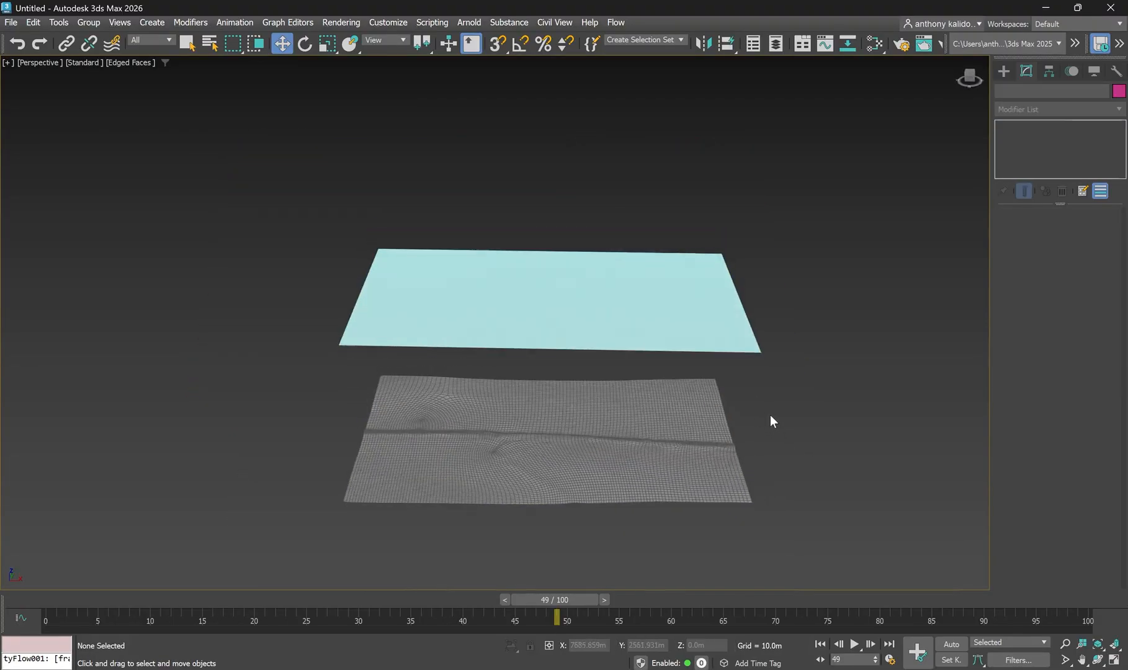
pyautogui.scroll(2, 690, 456)
pyautogui.scroll(-2, 526, 419)
pyautogui.scroll(4, 526, 419)
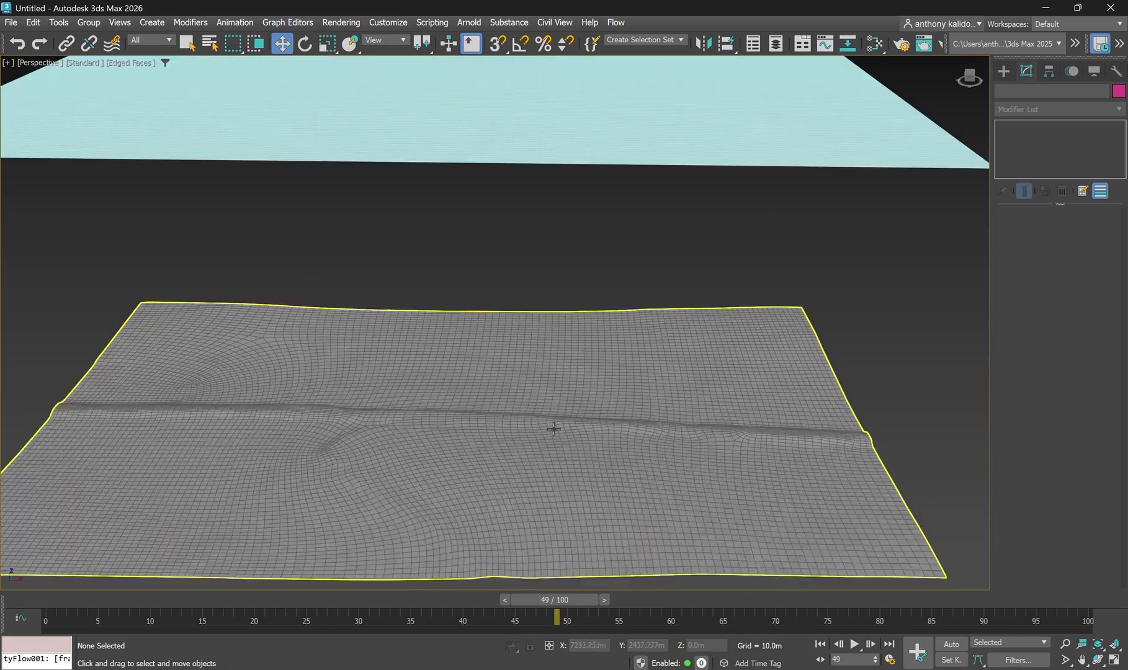
pyautogui.scroll(-2, 552, 427)
pyautogui.keyDown('alt'); pyautogui.moveTo(764, 371); pyautogui.dragTo(584, 363, button='middle'); pyautogui.keyUp('alt')
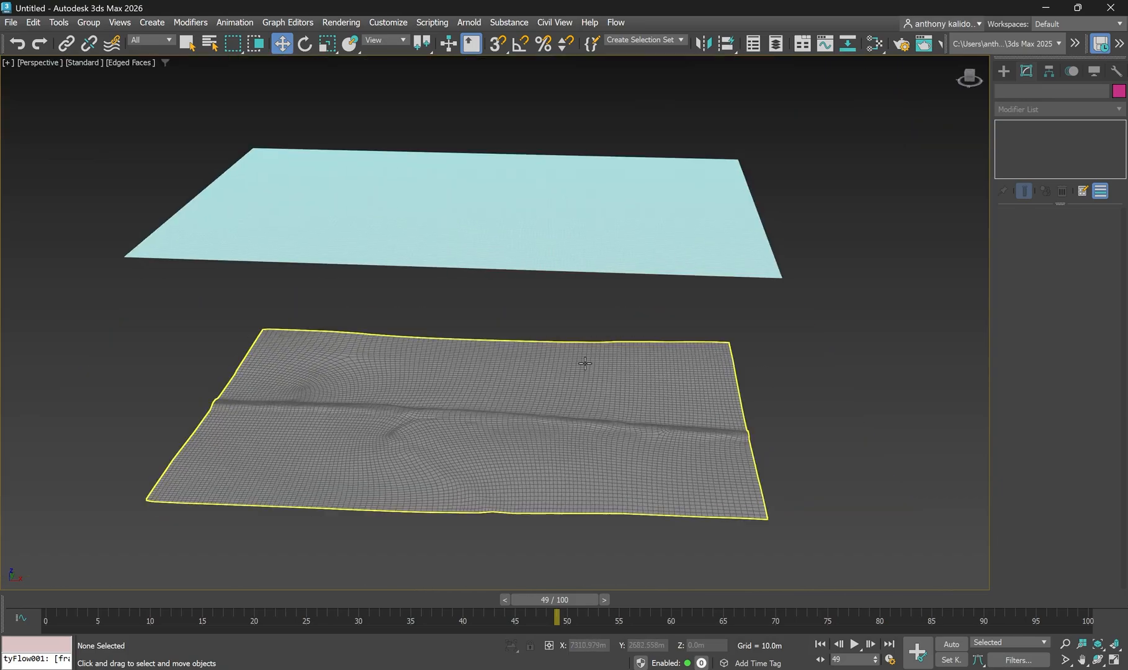
pyautogui.scroll(-5, 606, 325)
pyautogui.scroll(6, 606, 324)
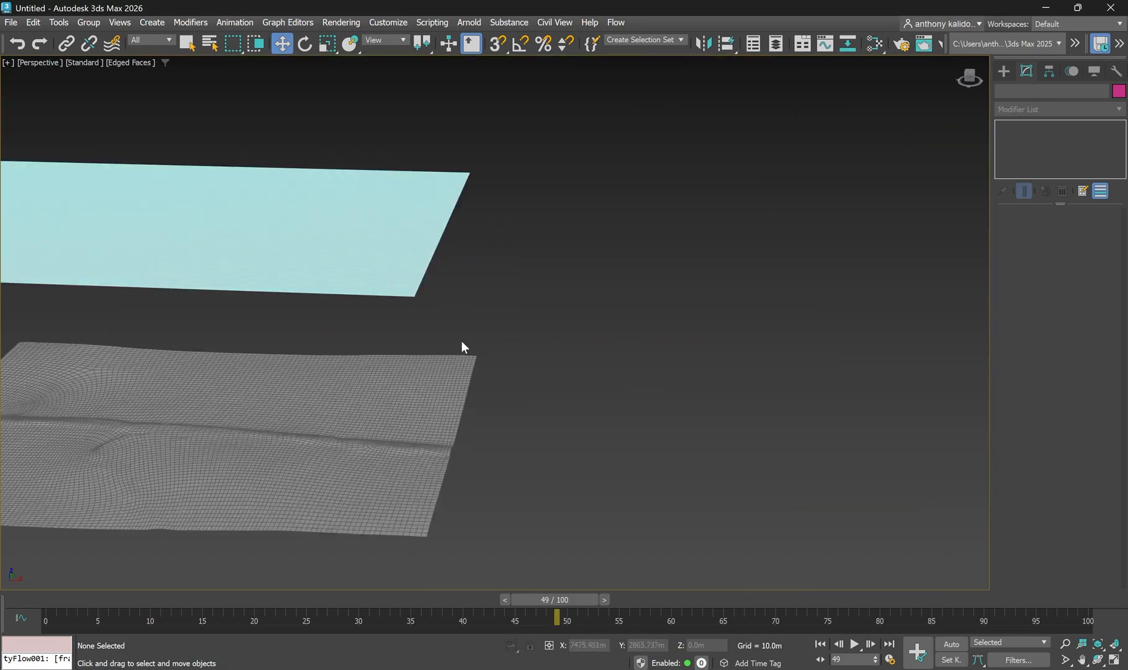
pyautogui.scroll(-2, 461, 345)
pyautogui.scroll(2, 334, 327)
pyautogui.scroll(1, 344, 324)
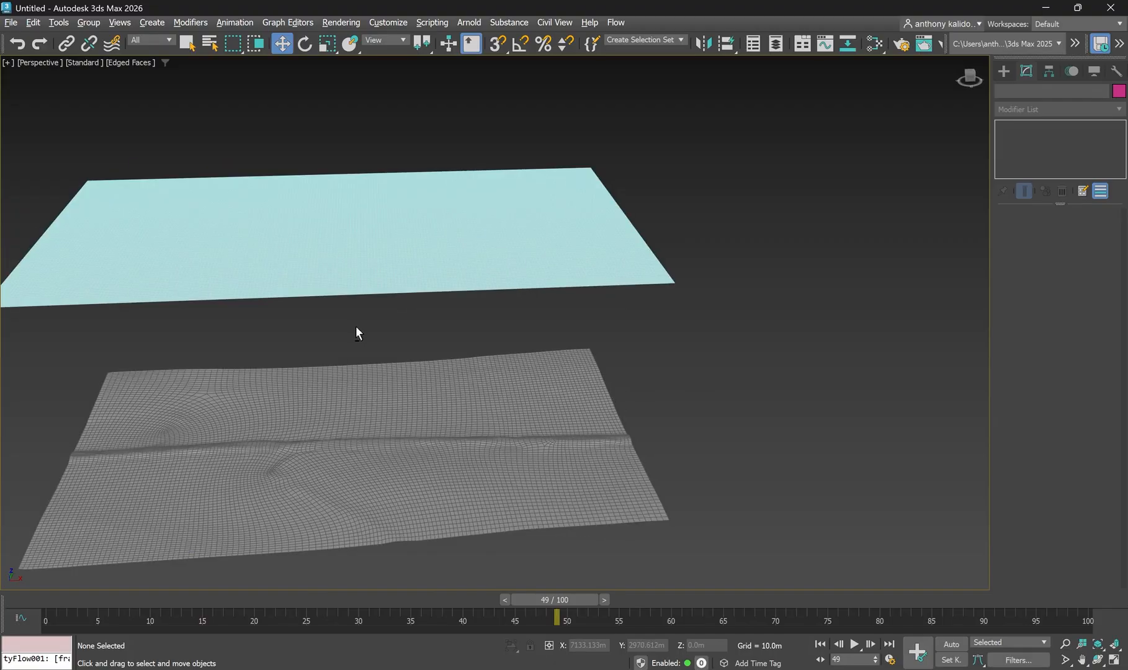
# Step: Create a tyFlow object beside the terrain mesh, move it farther away along the X axis, and deselect it
pyautogui.click(1003, 74)
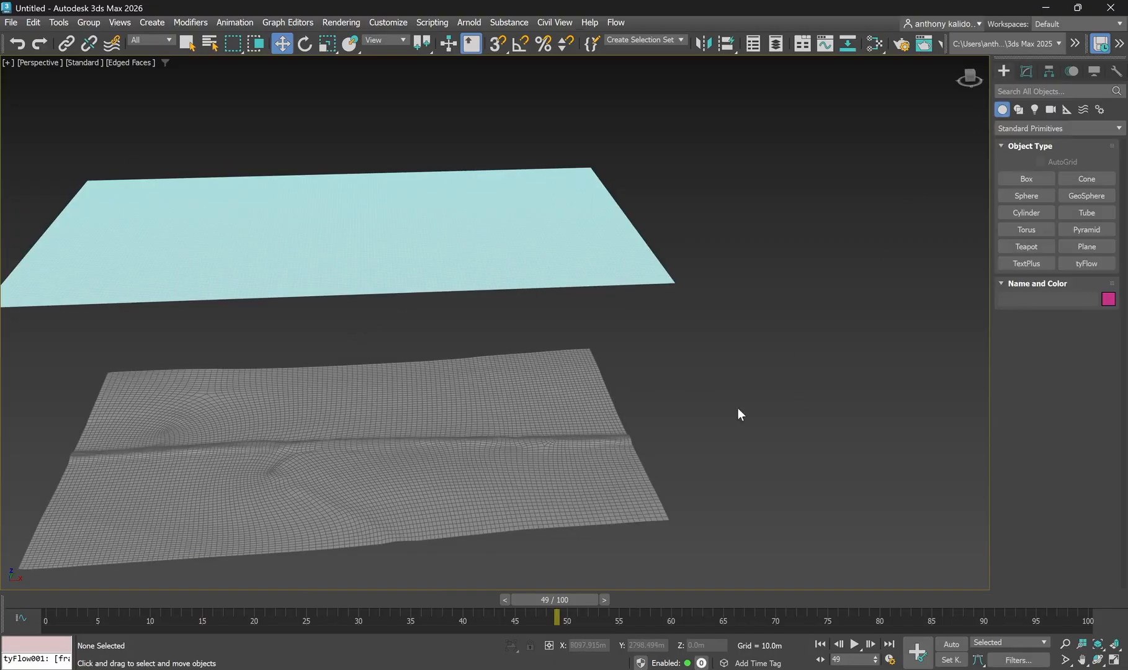
pyautogui.scroll(-2, 756, 388)
pyautogui.keyDown('alt'); pyautogui.moveTo(722, 379); pyautogui.dragTo(709, 379, button='middle'); pyautogui.keyUp('alt')
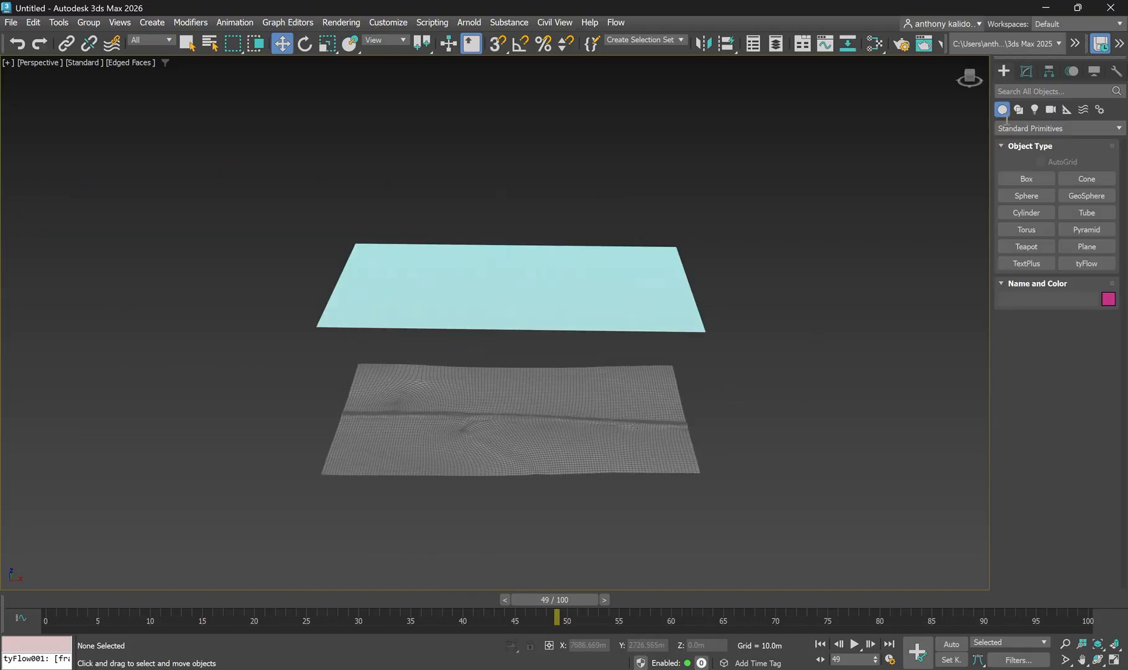
pyautogui.click(1077, 265)
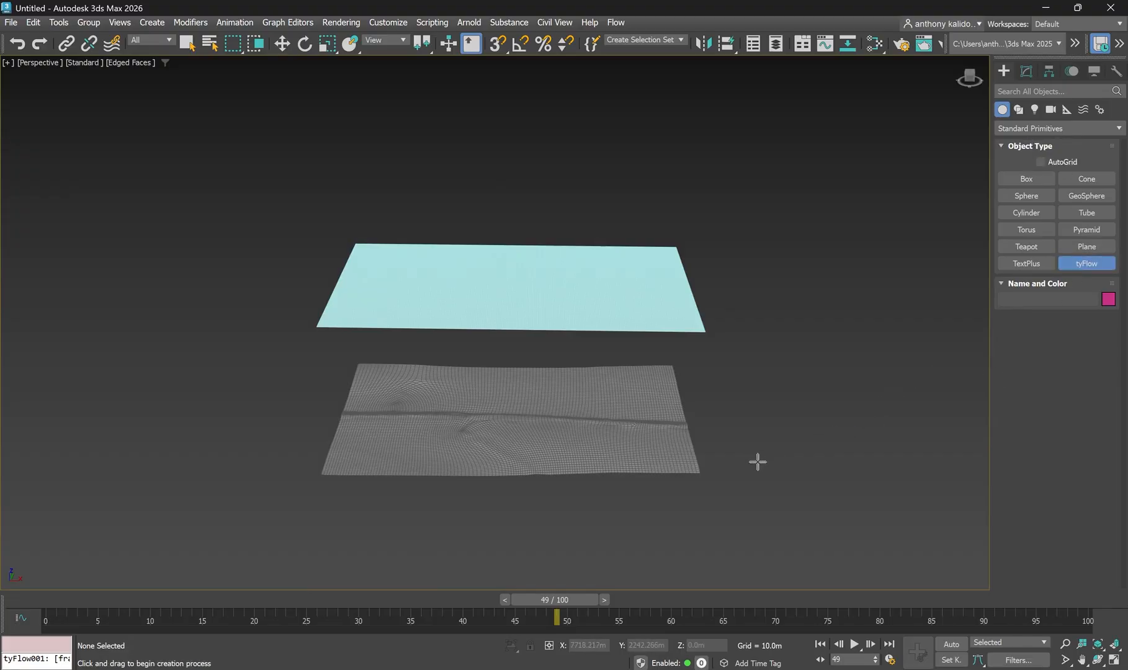
pyautogui.moveTo(757, 462); pyautogui.dragTo(801, 443)
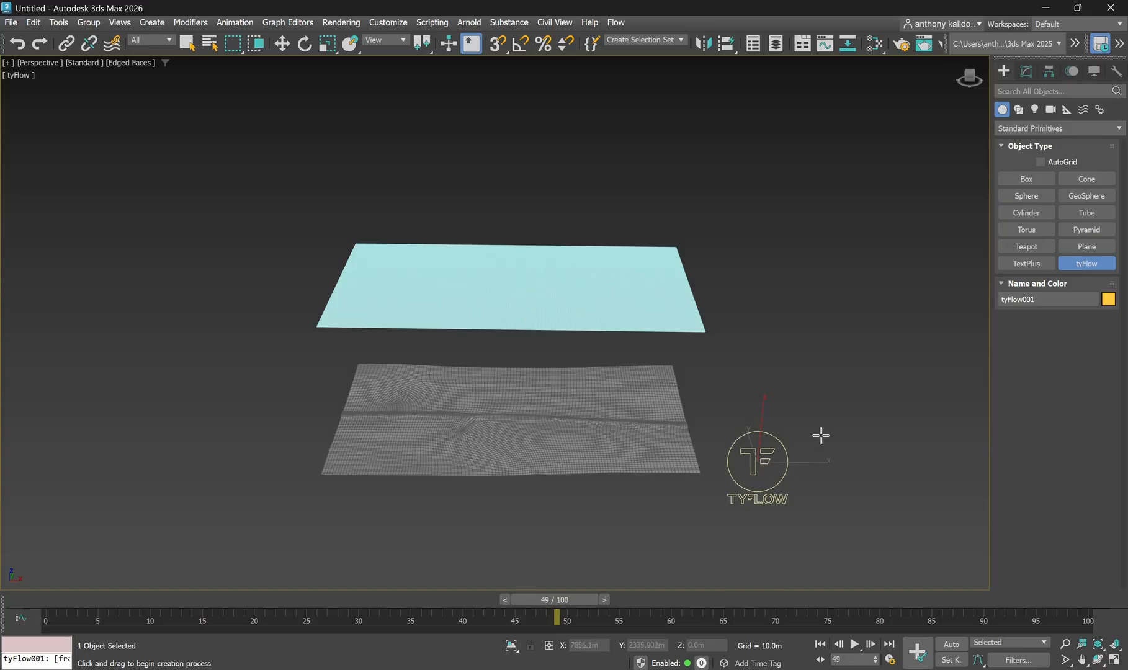
pyautogui.click(282, 43)
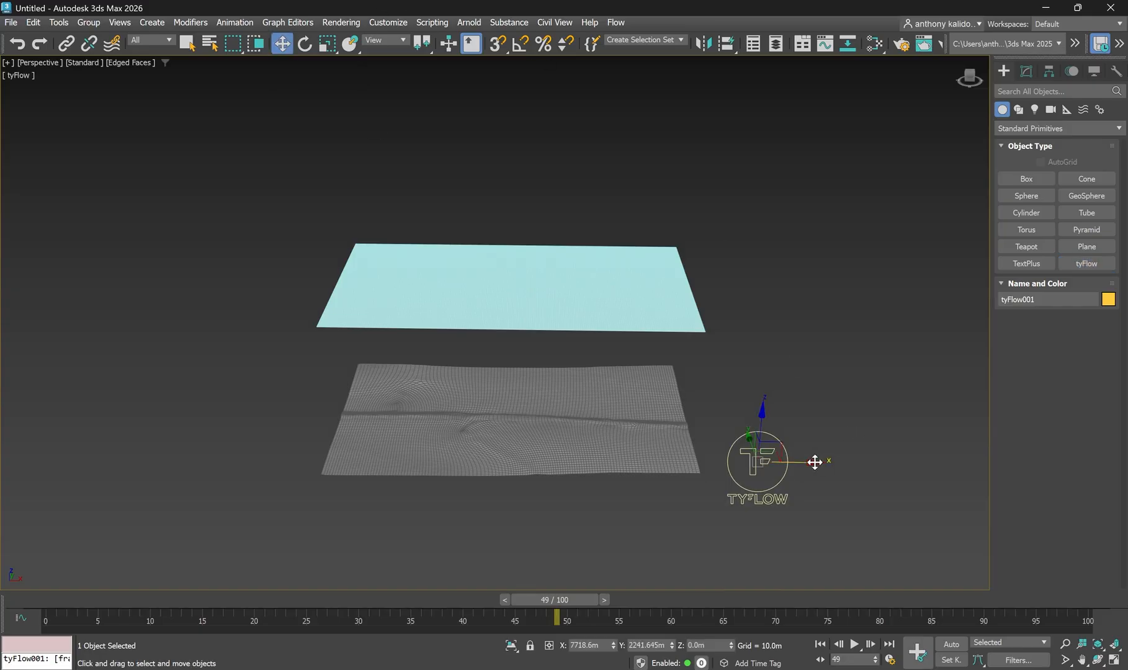
pyautogui.moveTo(817, 462); pyautogui.dragTo(912, 462)
pyautogui.click(509, 432)
pyautogui.scroll(3, 649, 439)
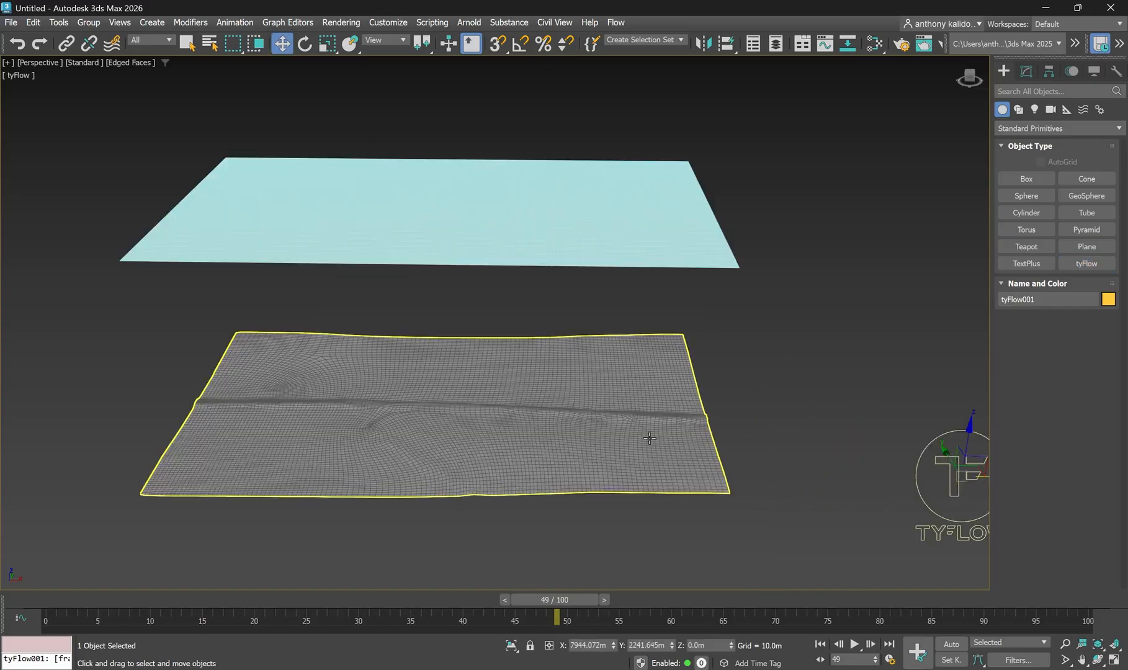
pyautogui.click(803, 347)
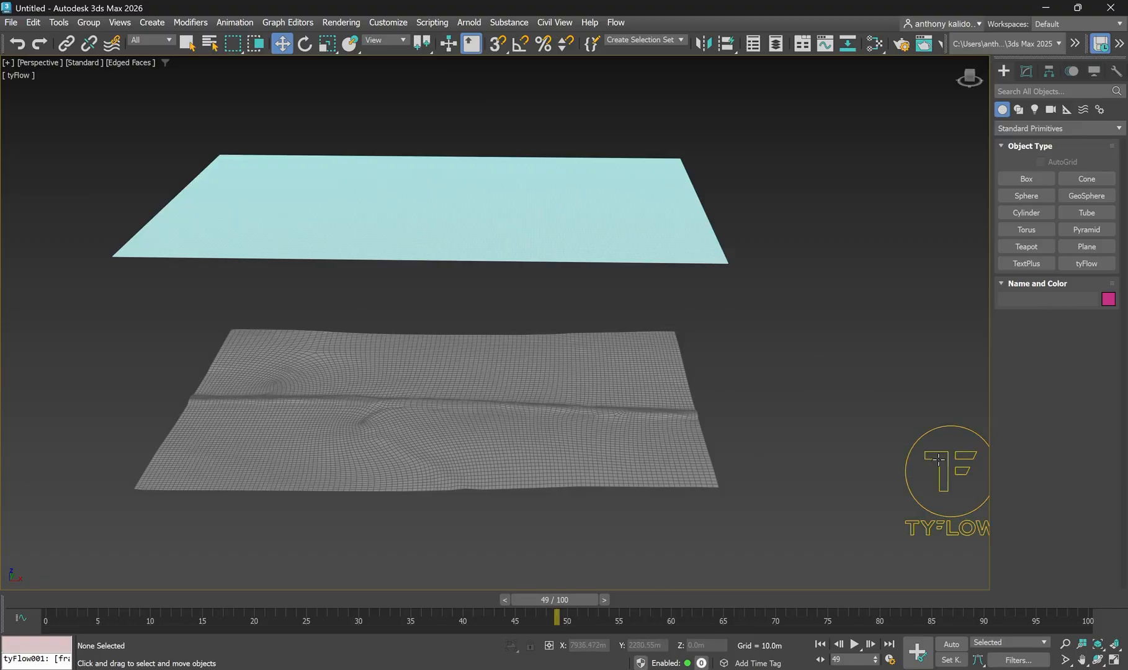
# Step: Open the tyFlow object's editor, then narrow and reposition its window so the viewport beside it is exposed
pyautogui.click(936, 459)
pyautogui.scroll(-3, 835, 456)
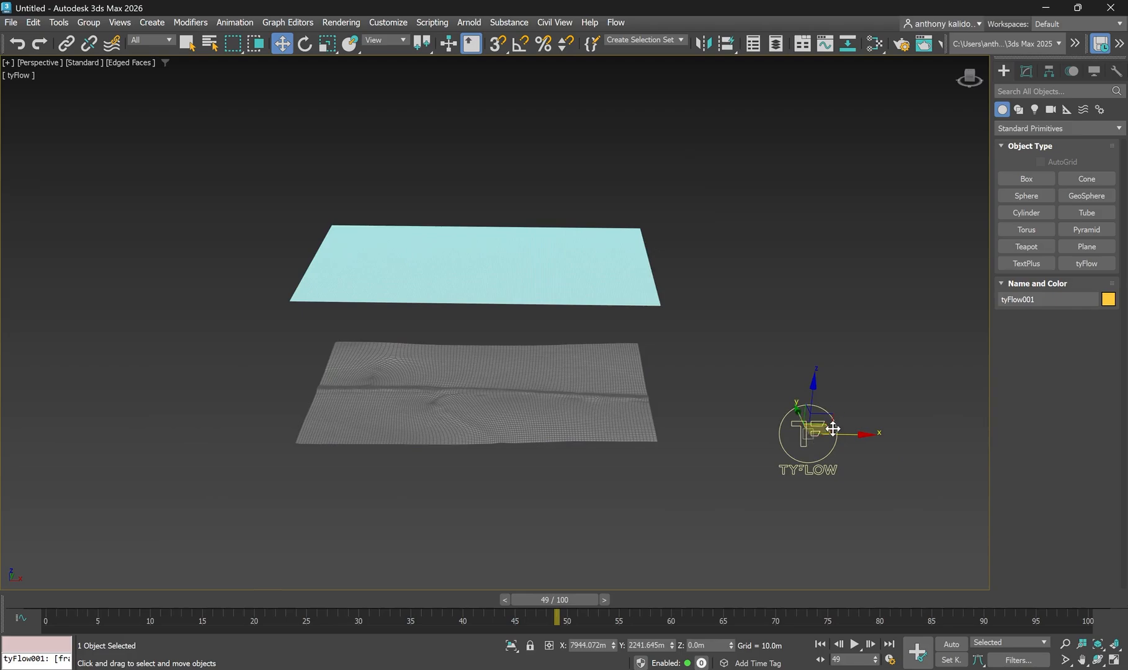
pyautogui.click(1025, 72)
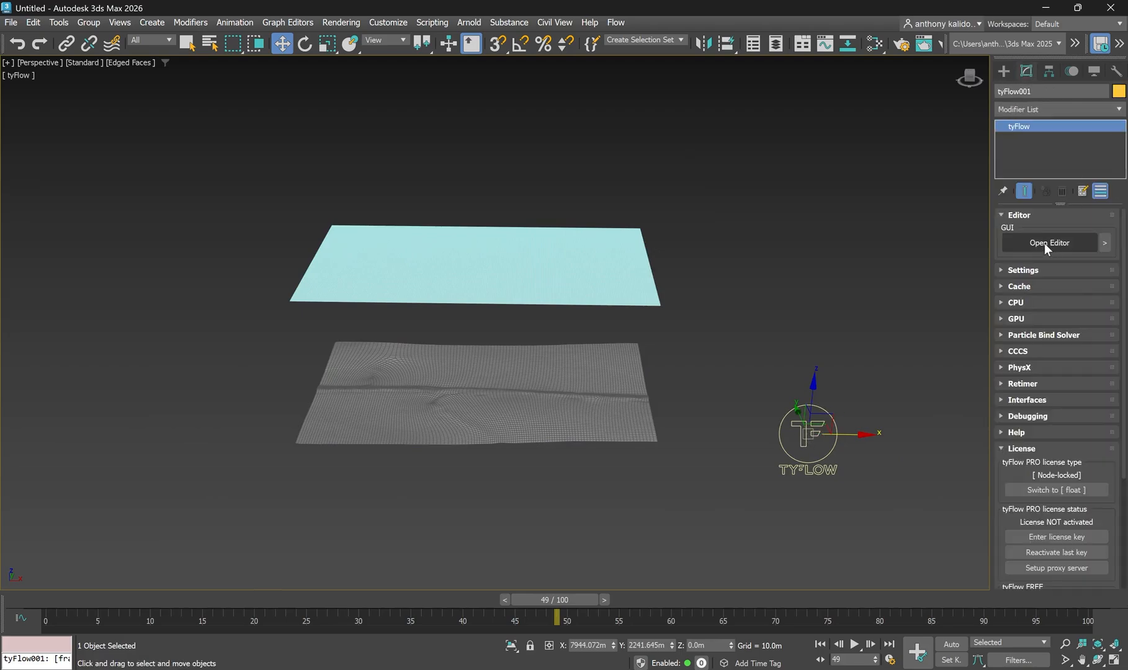
pyautogui.click(1045, 243)
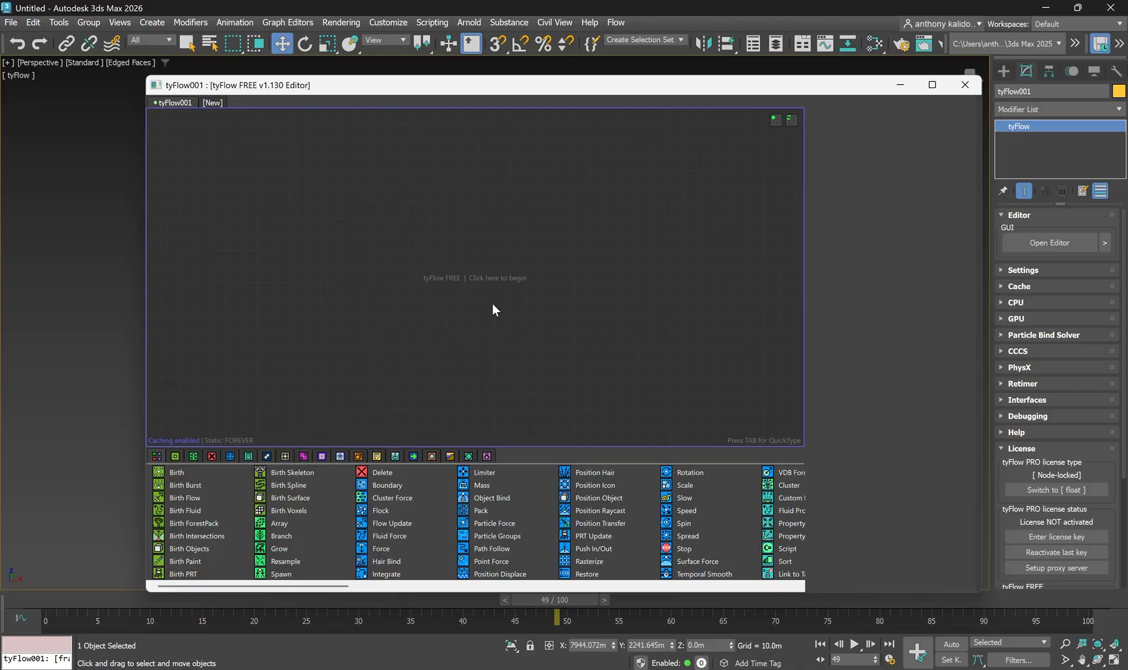
pyautogui.moveTo(711, 87); pyautogui.dragTo(621, 74)
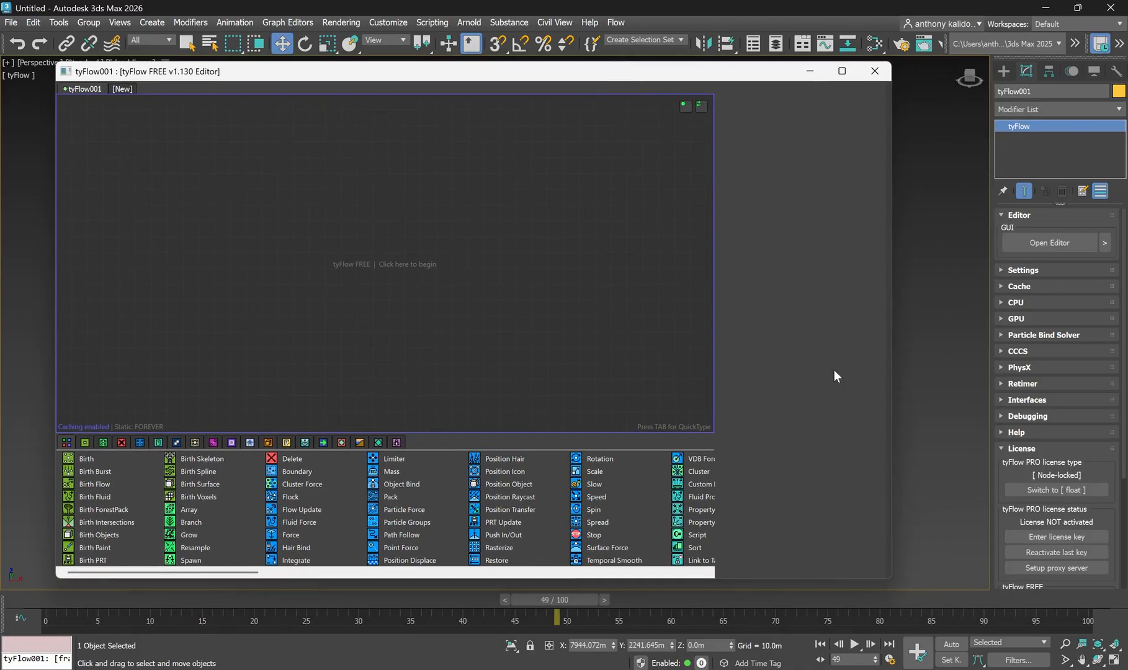
pyautogui.moveTo(893, 407); pyautogui.dragTo(688, 403)
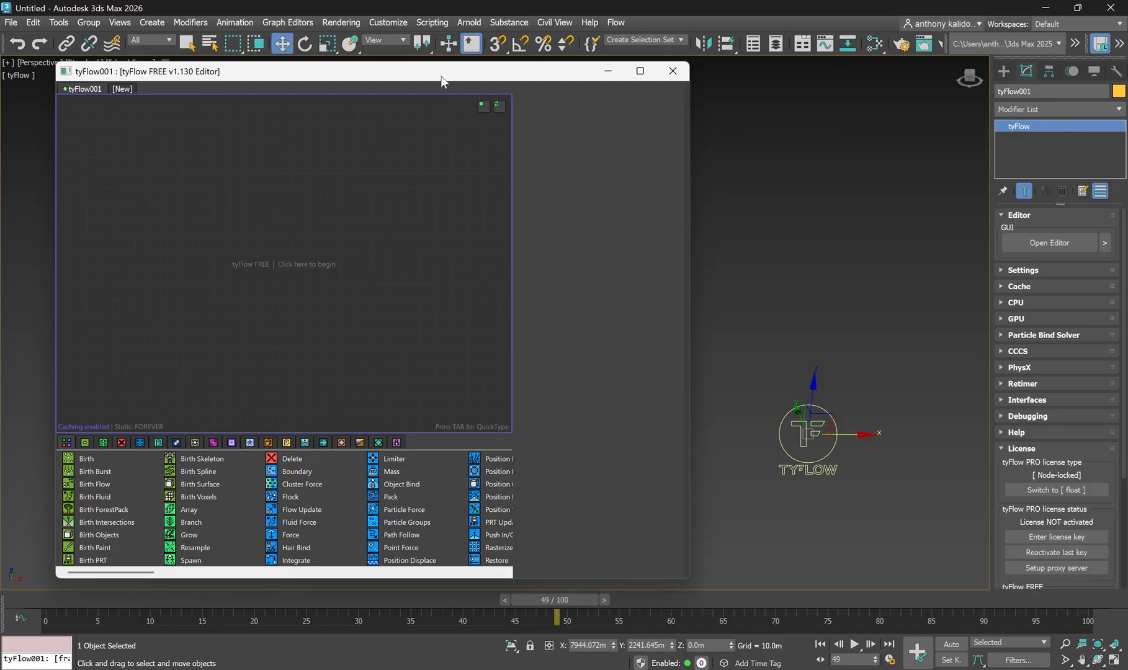
pyautogui.moveTo(442, 79); pyautogui.dragTo(405, 83)
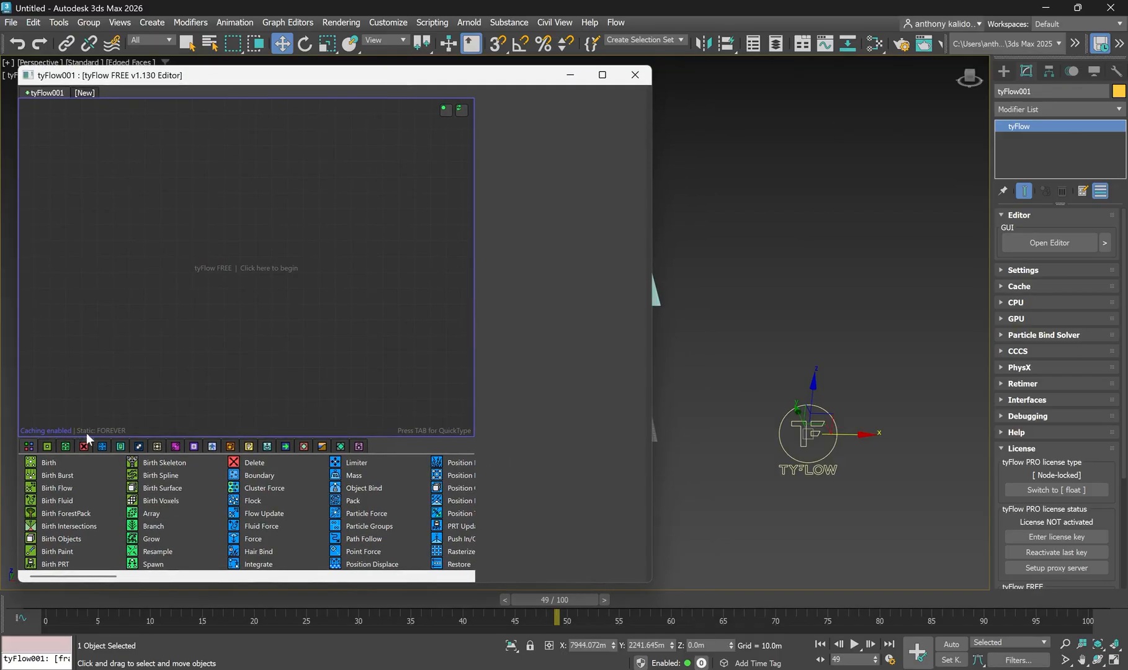
# Step: Create an event with a Birth Surface operator and add the plane above the terrain as its birth object
pyautogui.scroll(-3, 874, 430)
pyautogui.scroll(10, 761, 401)
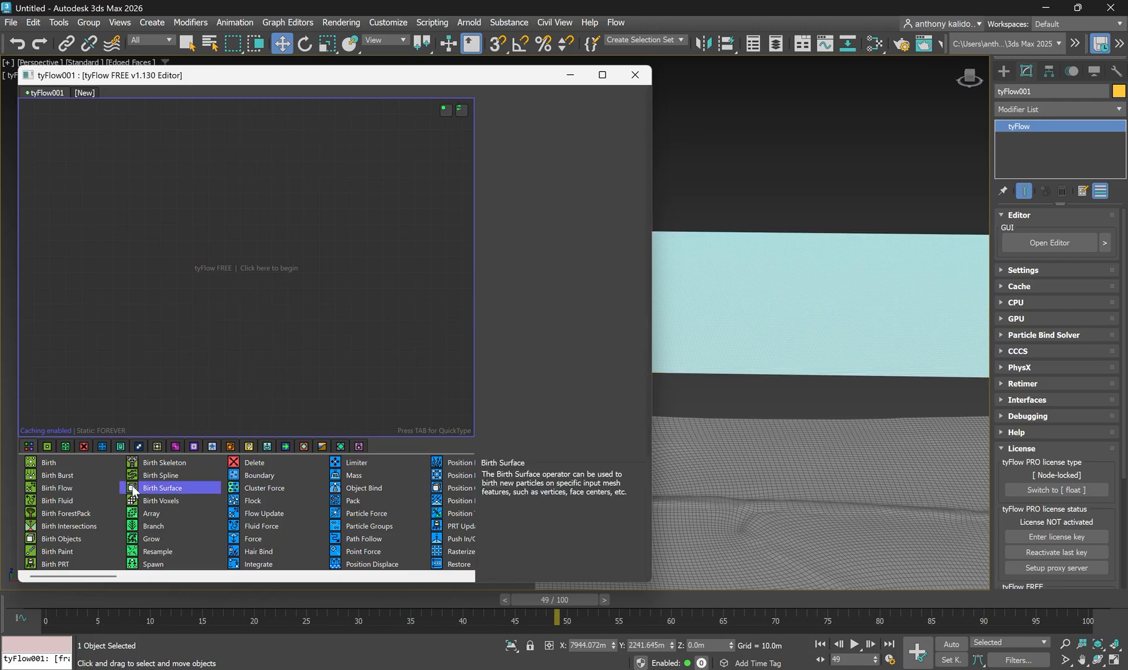
pyautogui.moveTo(225, 234); pyautogui.dragTo(194, 193)
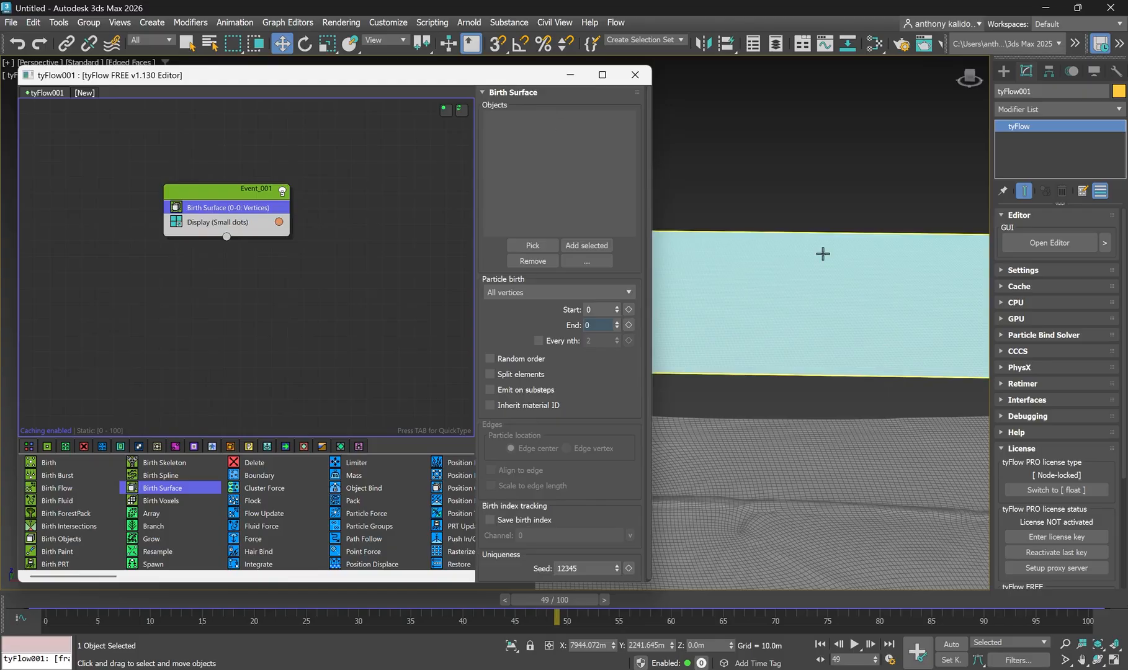
pyautogui.click(822, 256)
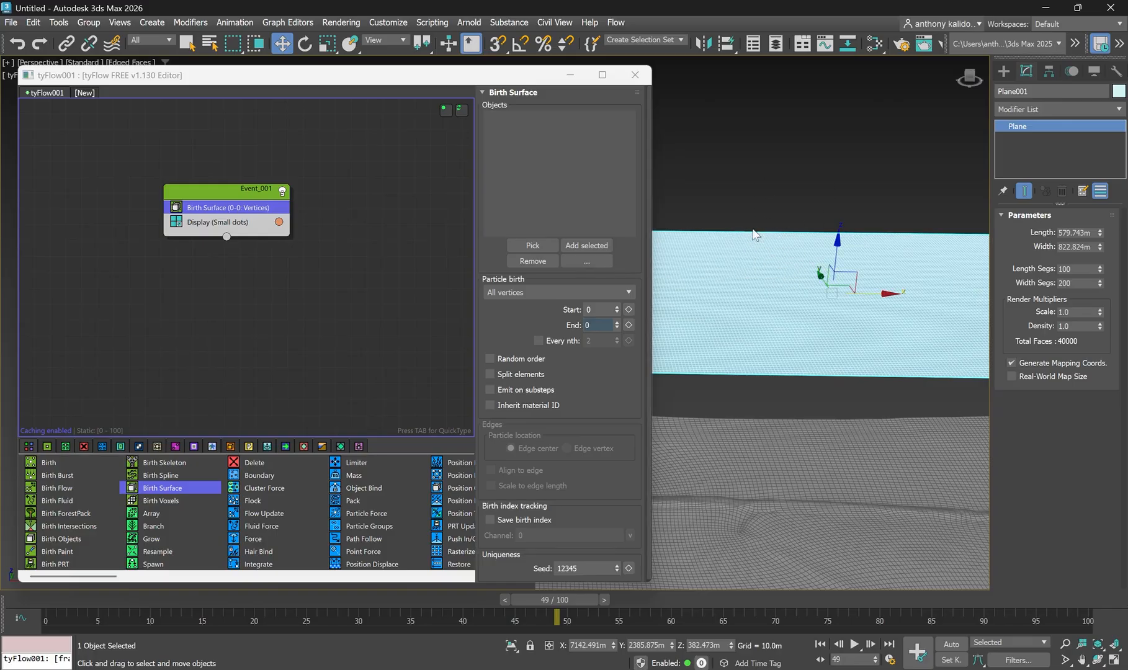
pyautogui.click(594, 245)
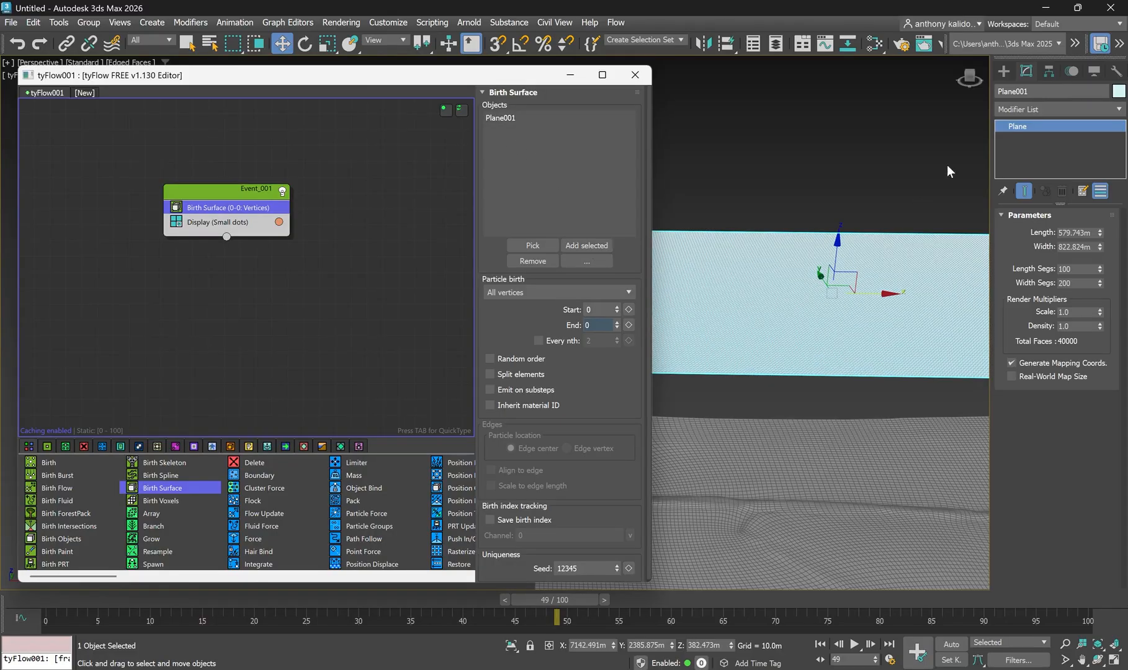
# Step: Rename the plane above the terrain to Sky and check its name in the Birth Surface object list
pyautogui.click(1011, 92)
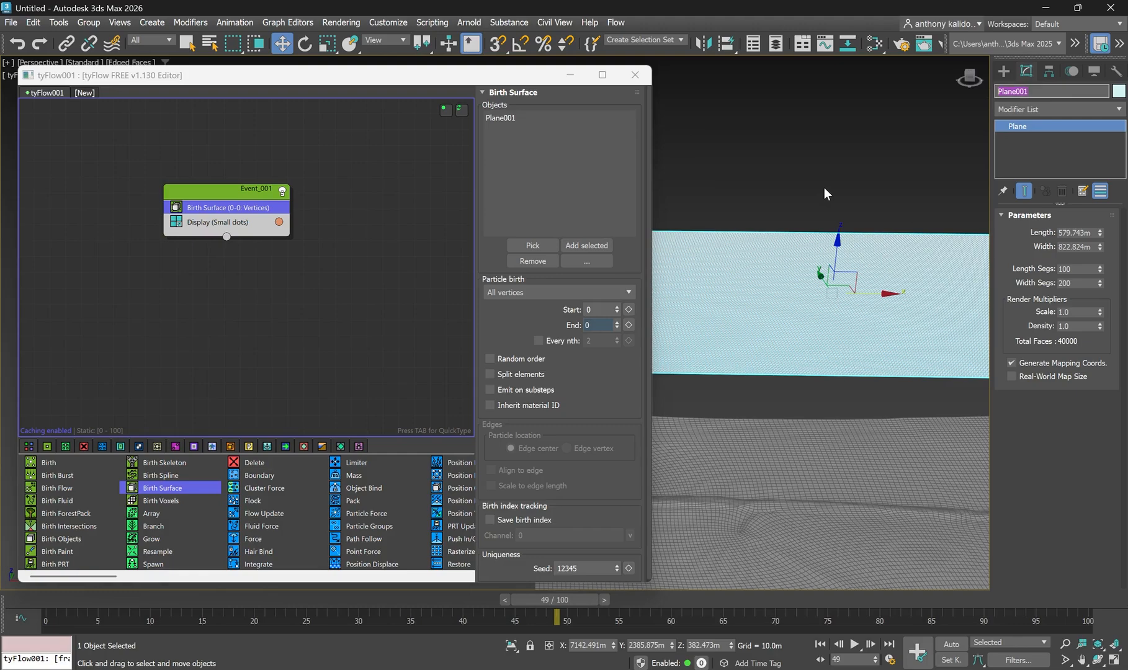
pyautogui.write('Sky')
pyautogui.click(744, 135)
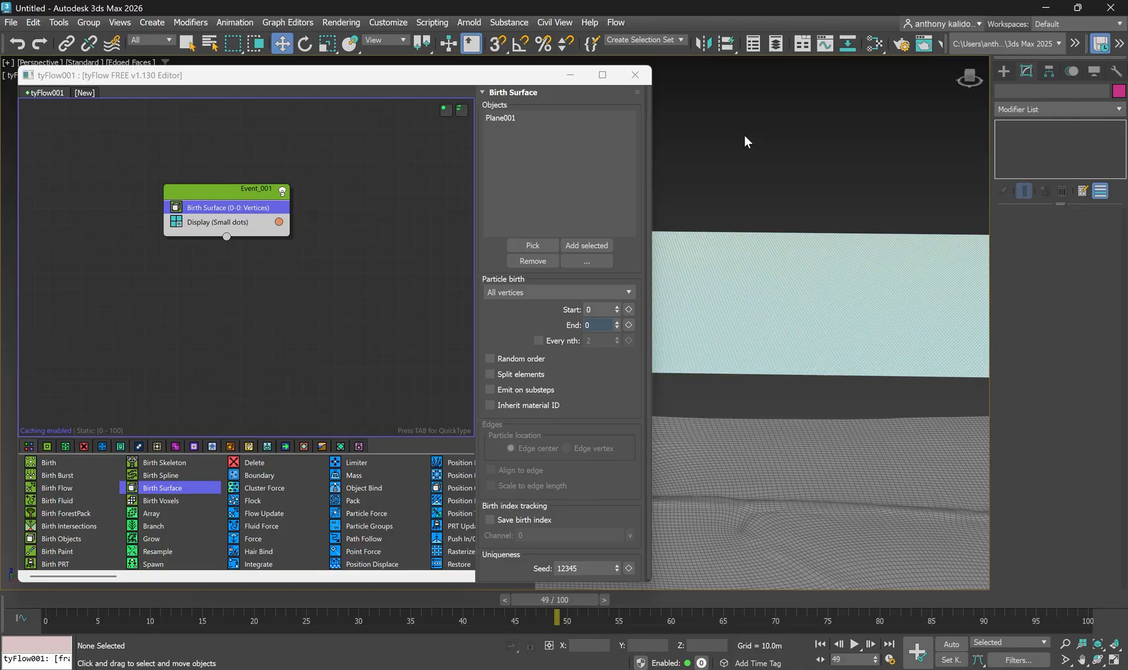
pyautogui.click(383, 231)
pyautogui.click(208, 208)
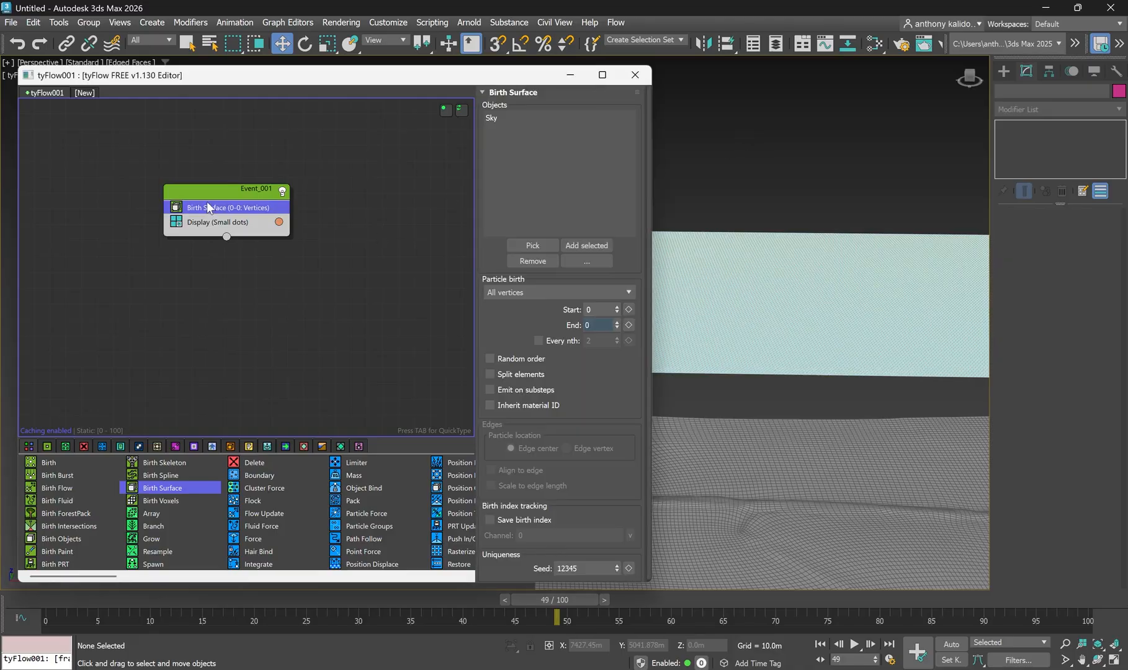
pyautogui.click(501, 123)
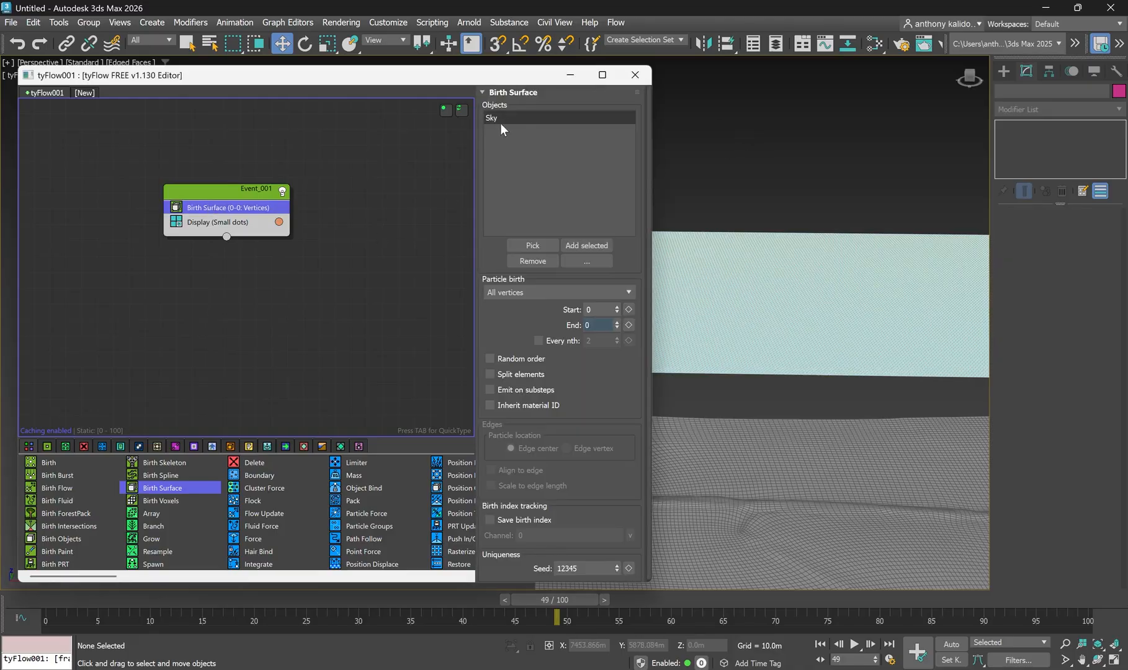
pyautogui.click(766, 288)
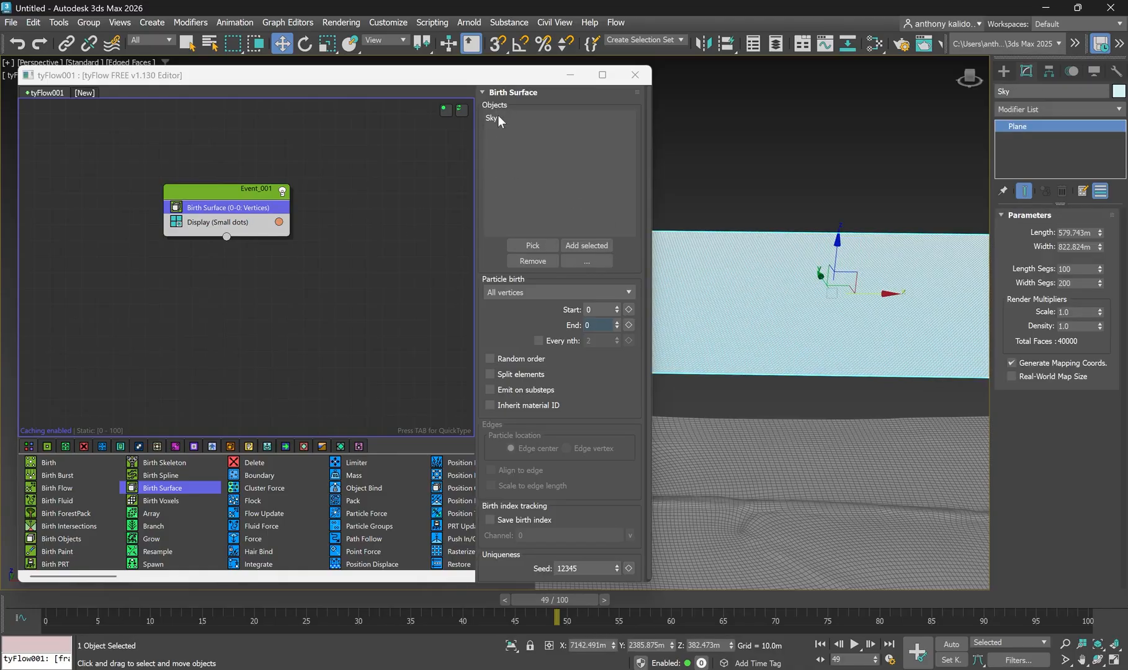
# Step: Set the display mode of the event's Display operator to Geometry and inspect the Sky plane's vertices up close
pyautogui.scroll(2, 800, 363)
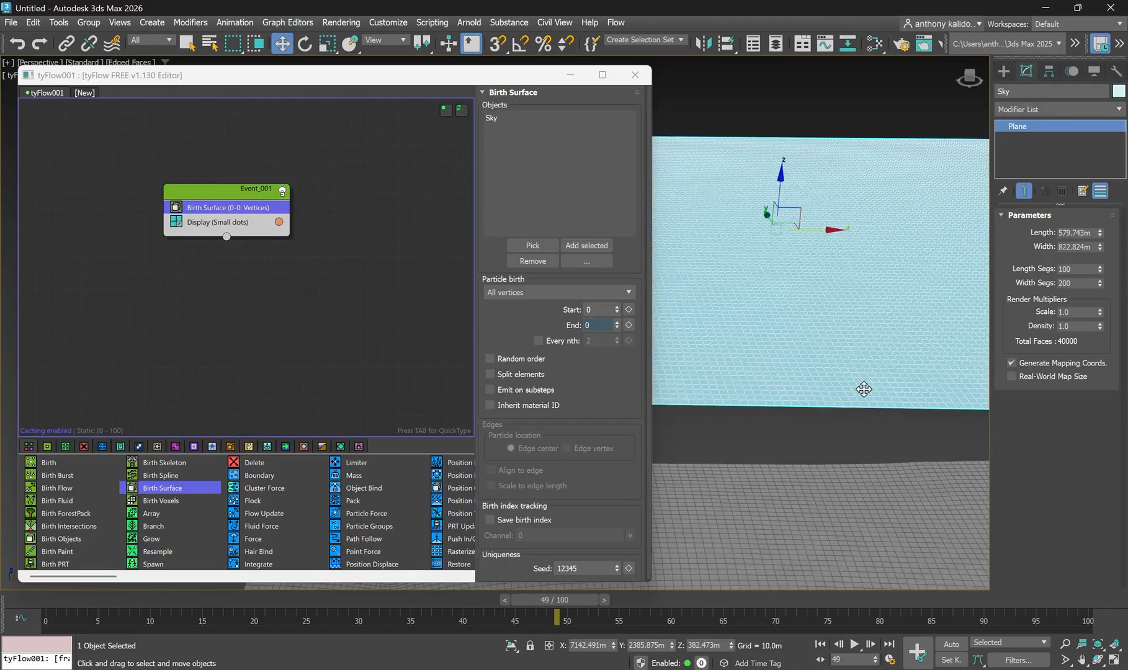
pyautogui.scroll(2, 860, 397)
pyautogui.scroll(2, 860, 405)
pyautogui.scroll(2, 863, 438)
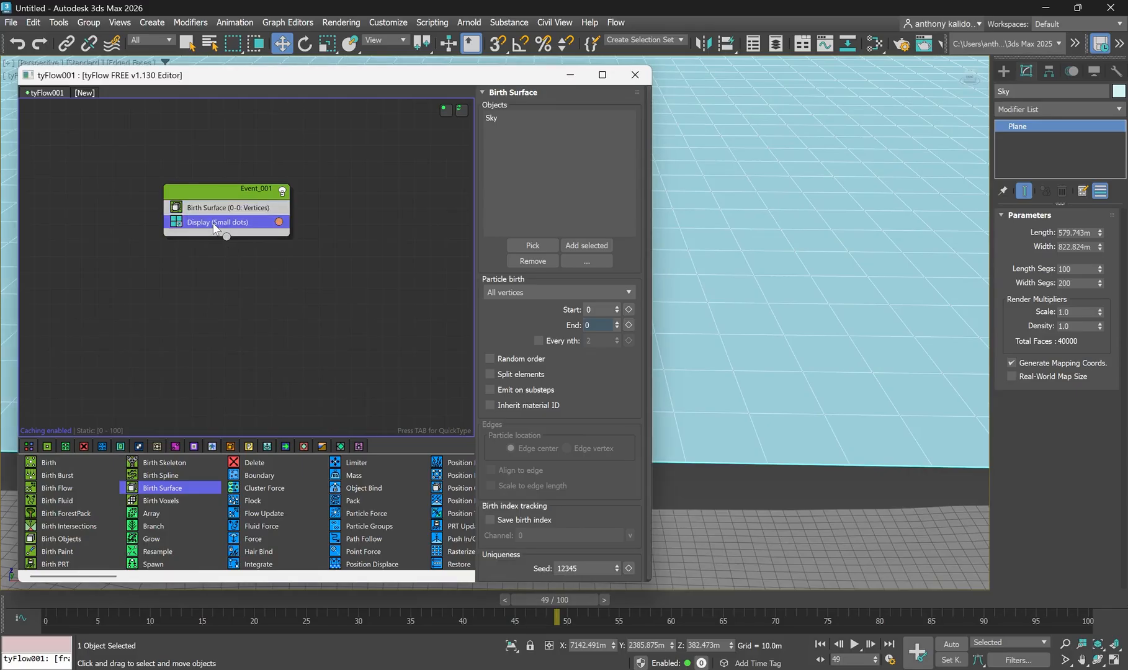
pyautogui.click(213, 224)
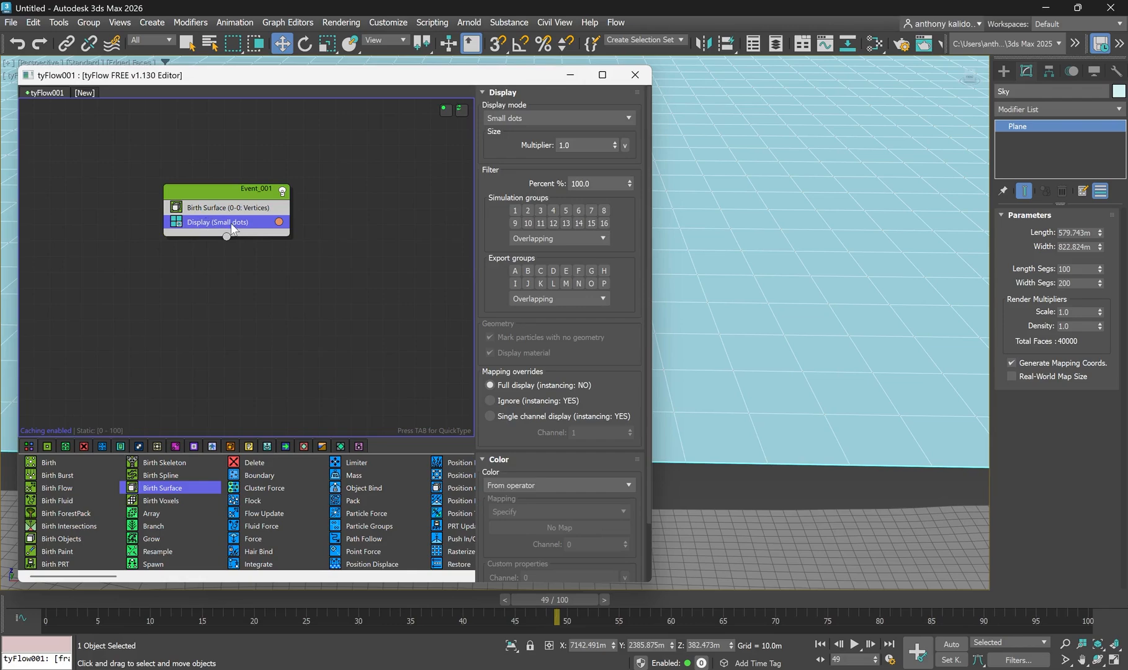
pyautogui.click(536, 119)
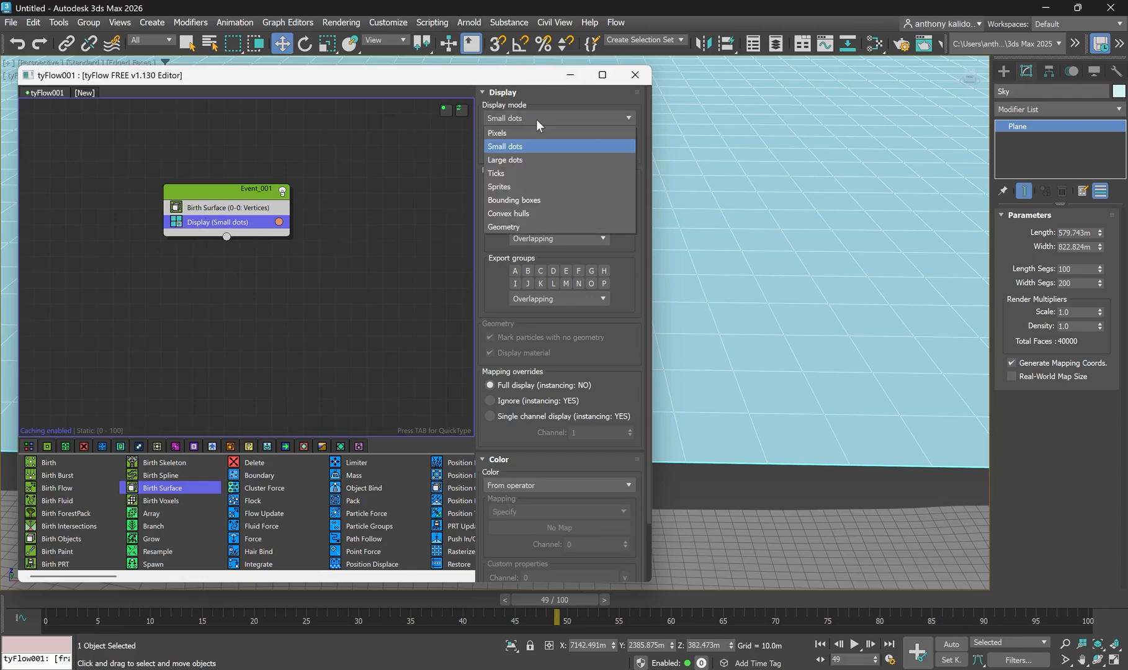
pyautogui.click(503, 223)
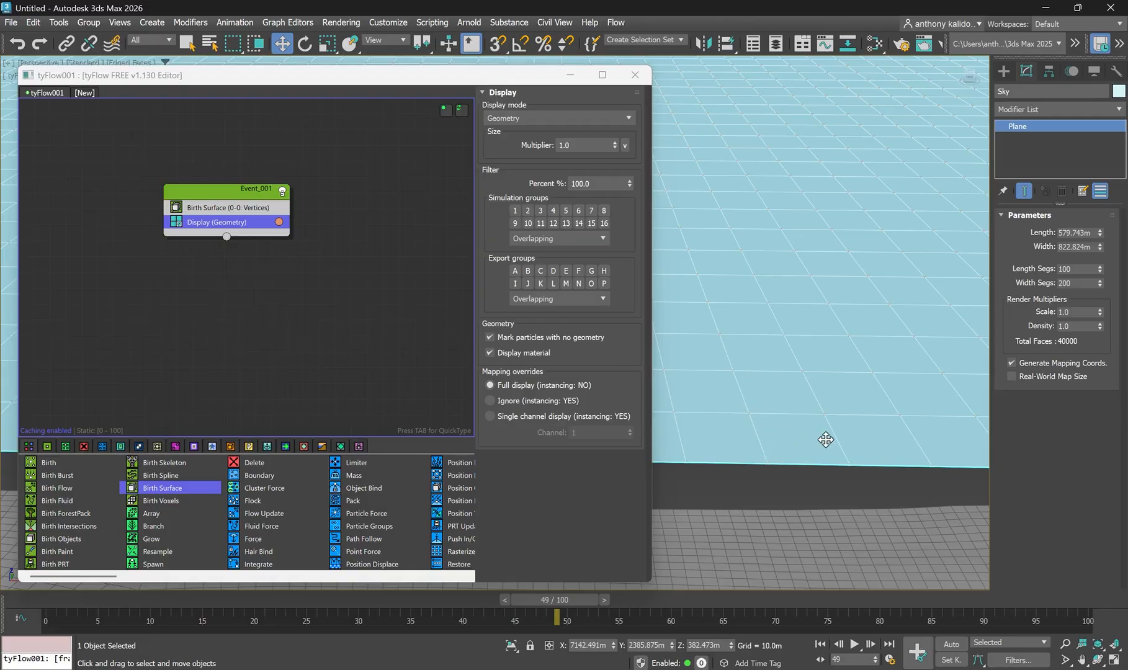
pyautogui.scroll(1, 825, 425)
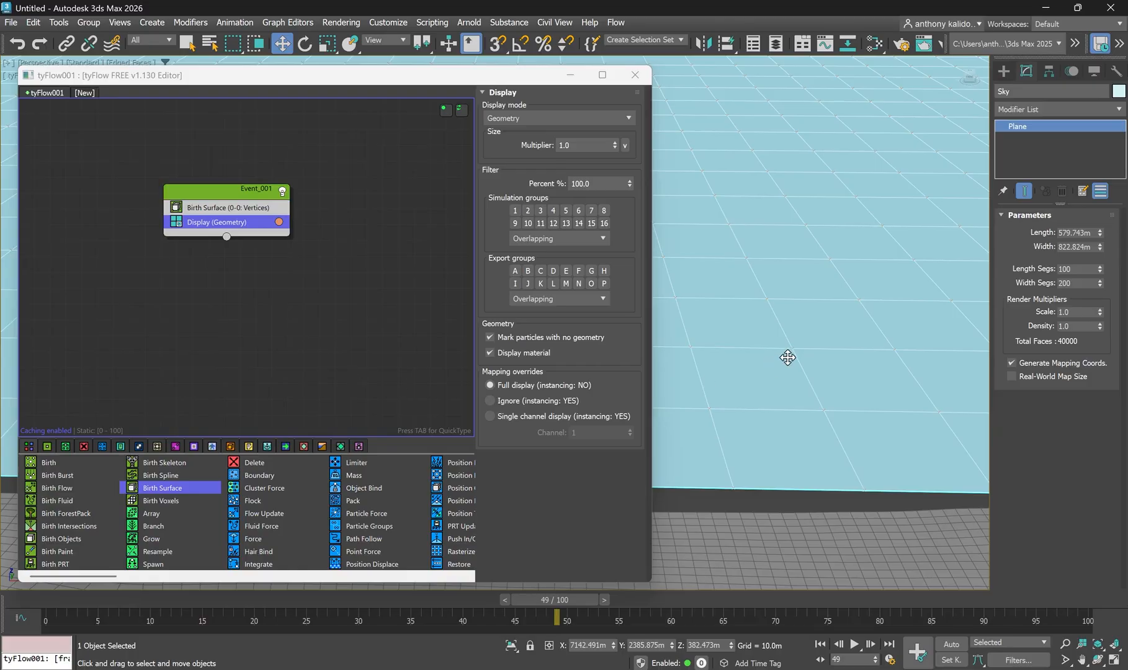
# Step: Add a Shape operator to Event_001 between the Birth Surface and Display operators
pyautogui.scroll(-10, 787, 358)
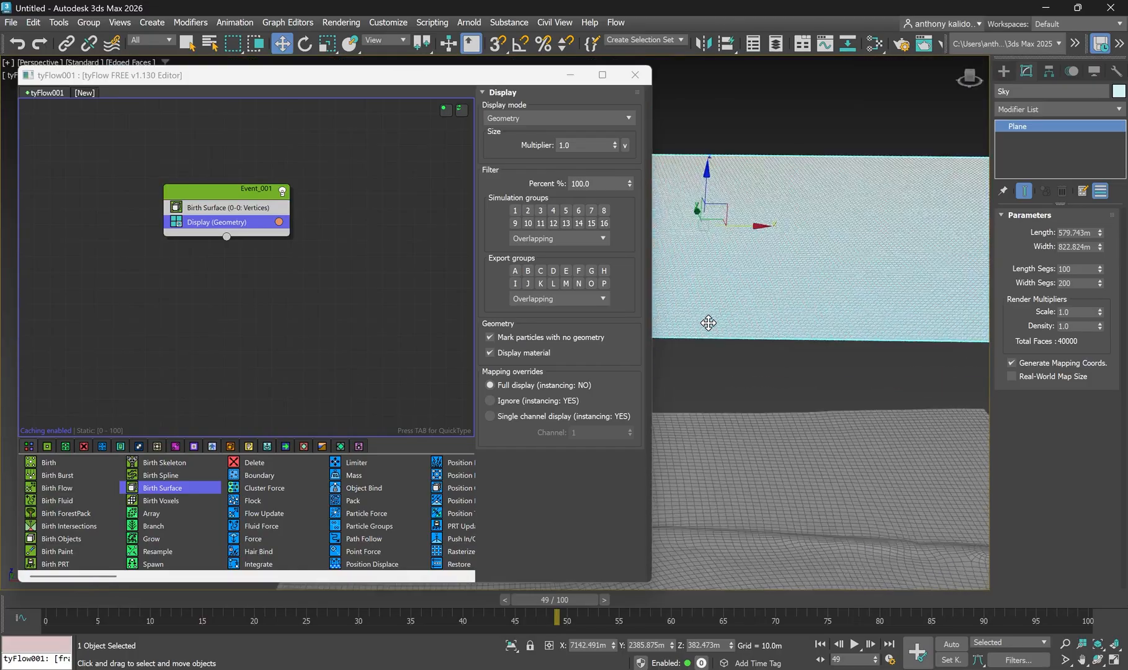
pyautogui.scroll(10, 869, 328)
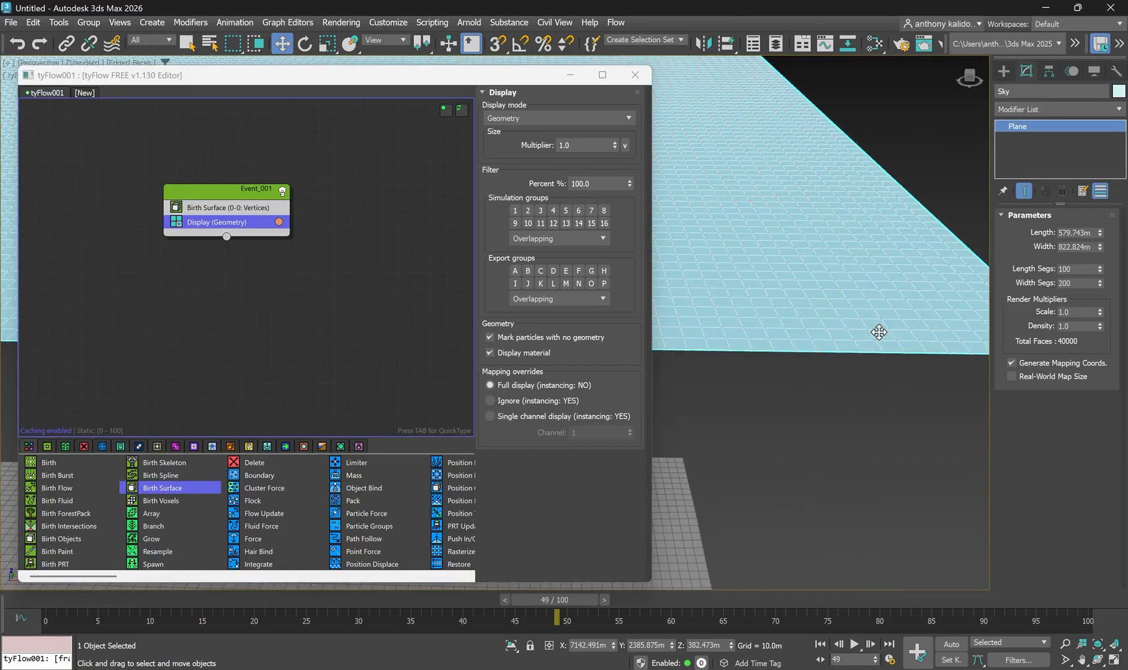
pyautogui.scroll(-6, 869, 312)
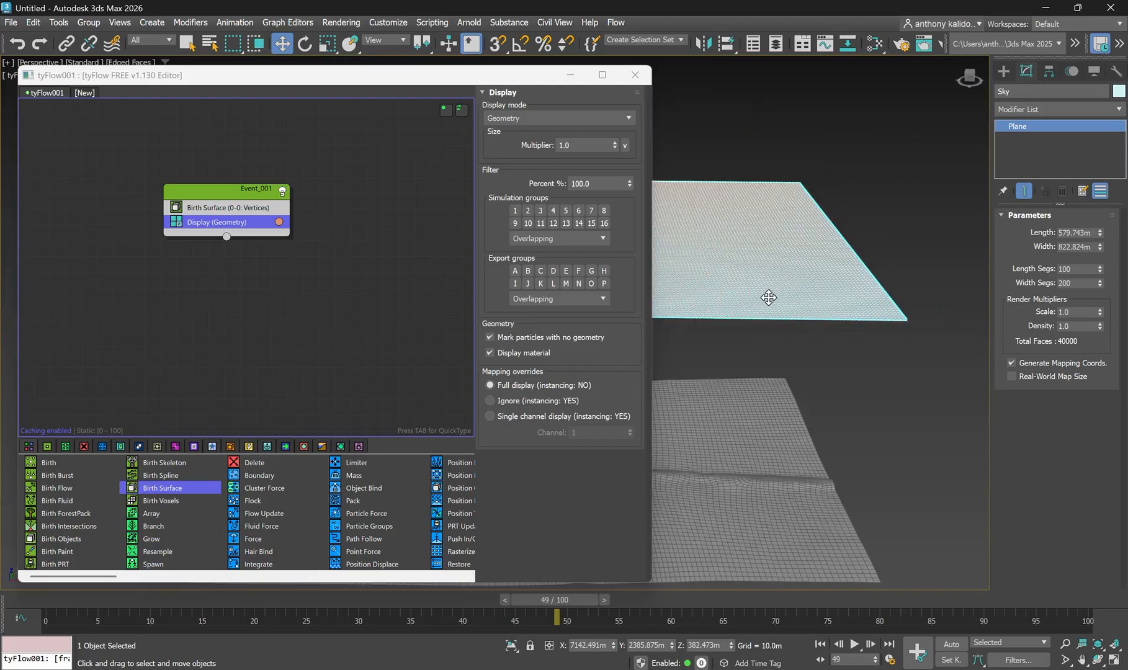
pyautogui.scroll(3, 770, 299)
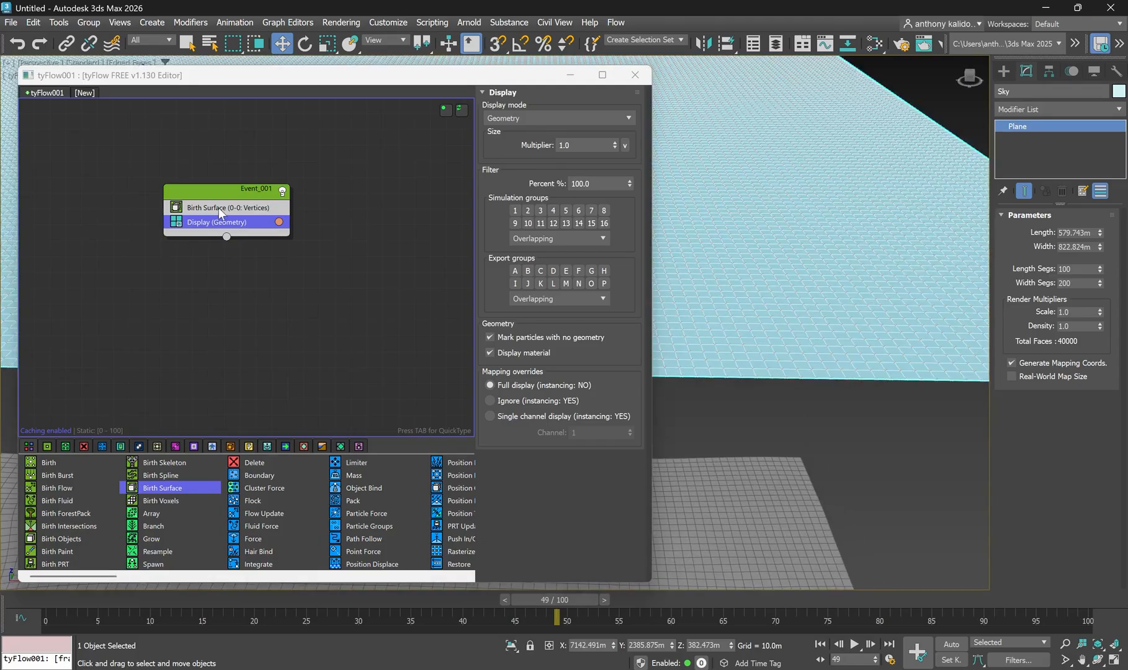
pyautogui.click(219, 208)
pyautogui.click(206, 219)
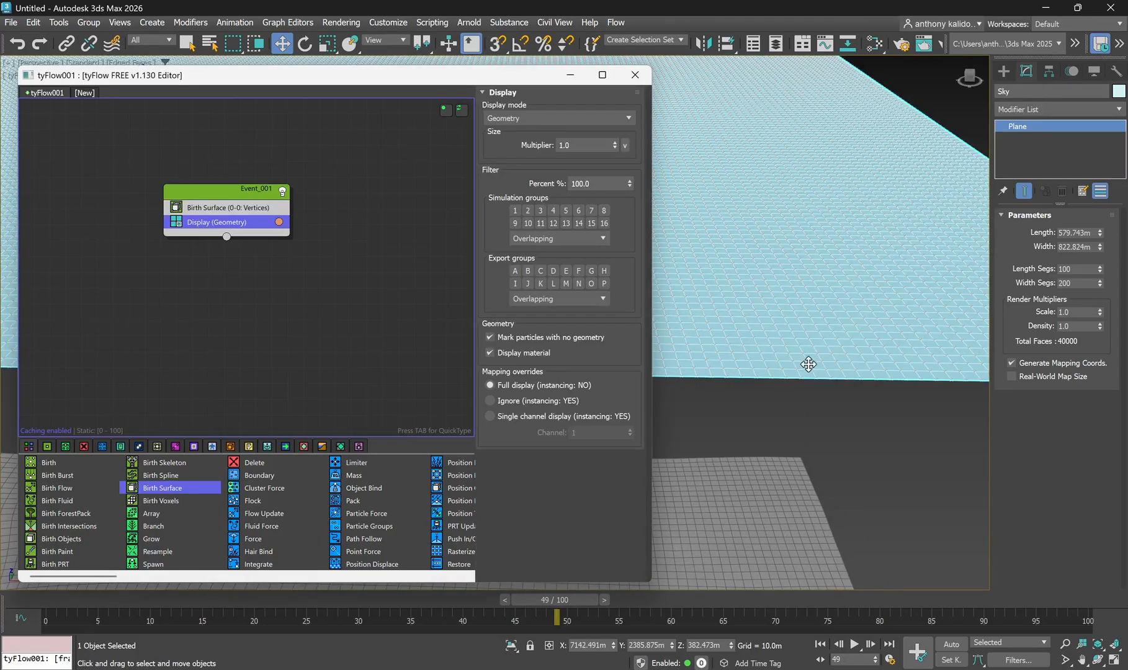
pyautogui.scroll(1, 819, 369)
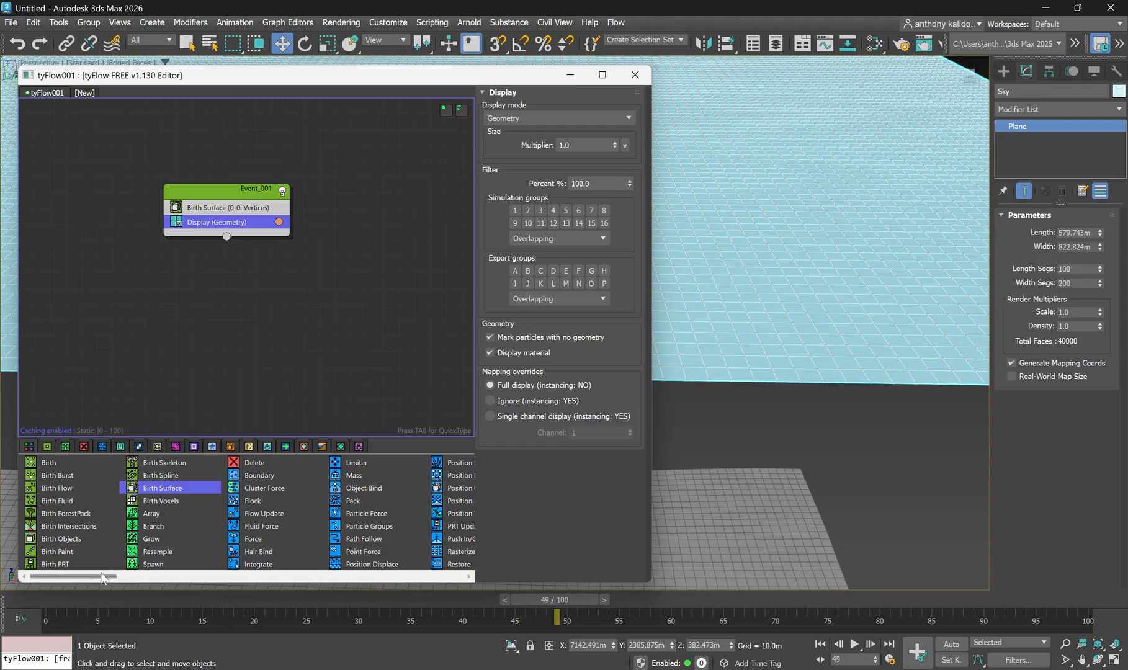
pyautogui.moveTo(99, 575); pyautogui.dragTo(228, 573)
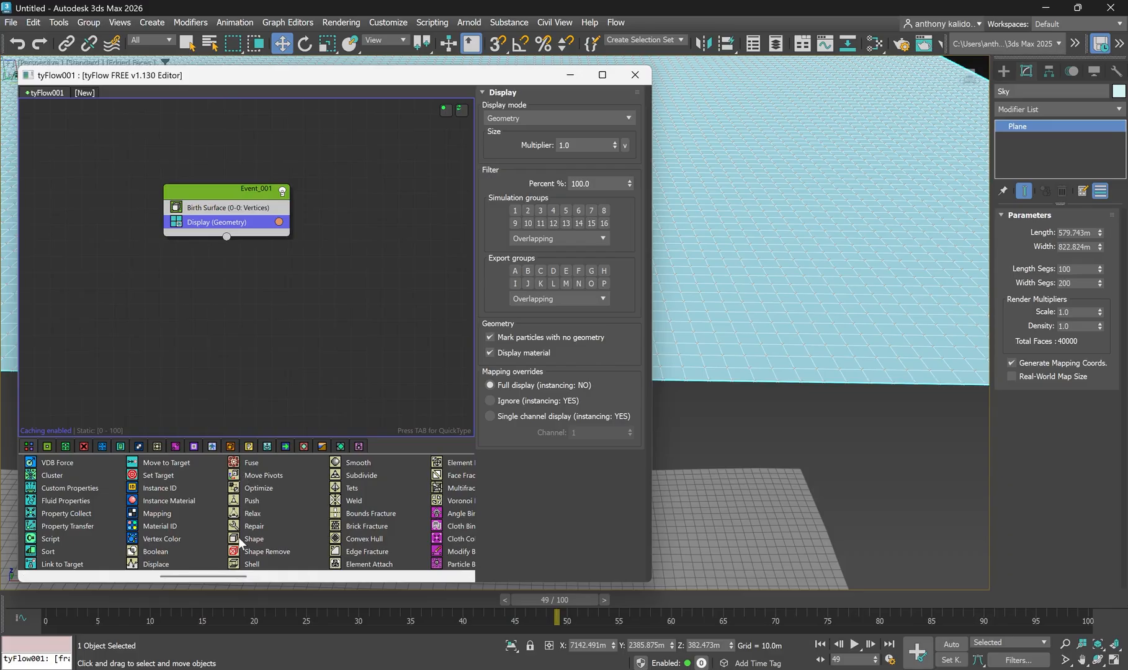
pyautogui.click(237, 542)
pyautogui.moveTo(203, 268); pyautogui.dragTo(204, 220)
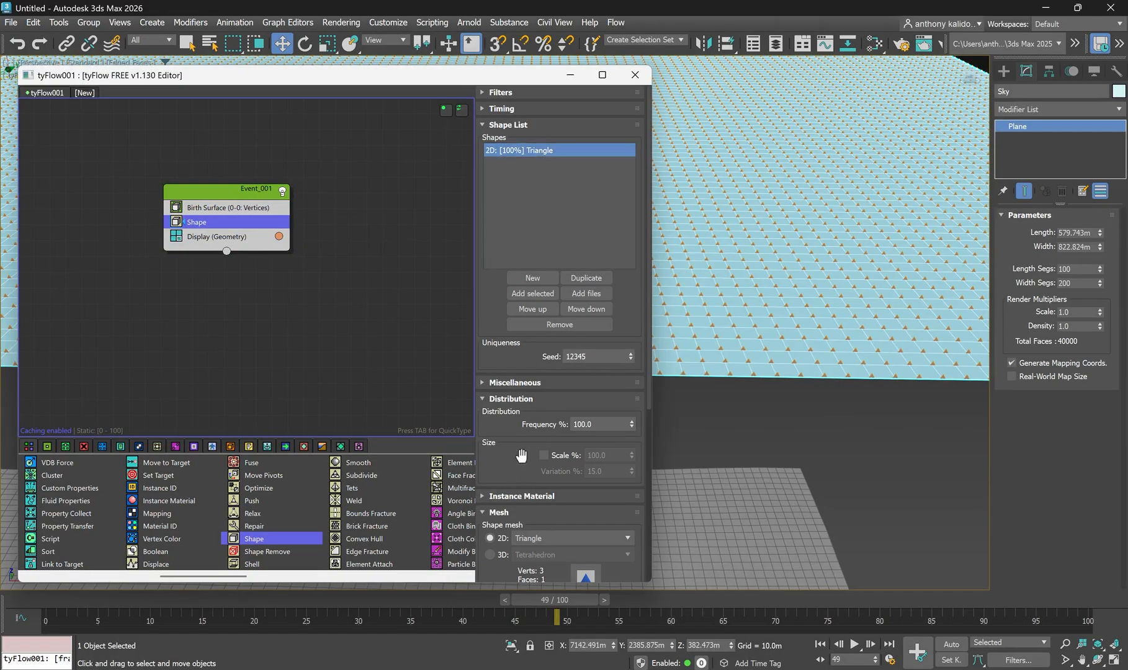
# Step: Switch the Shape operator's mesh from 2D to 3D and choose Sphere (LowRes) as the particle shape
pyautogui.scroll(-1, 529, 504)
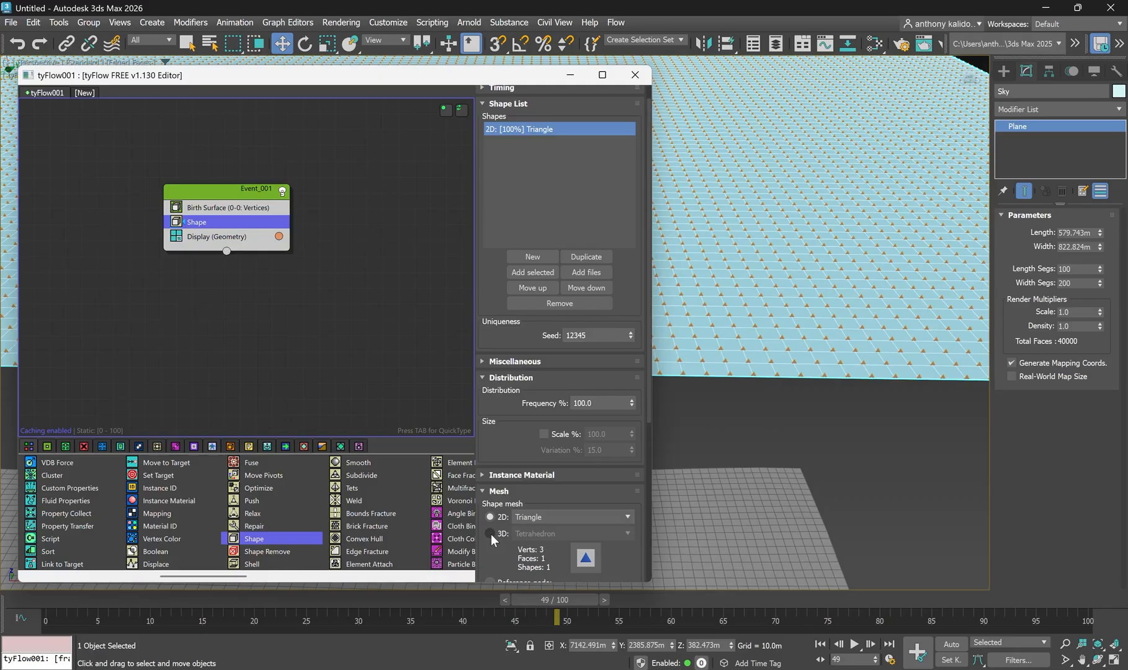
pyautogui.click(491, 534)
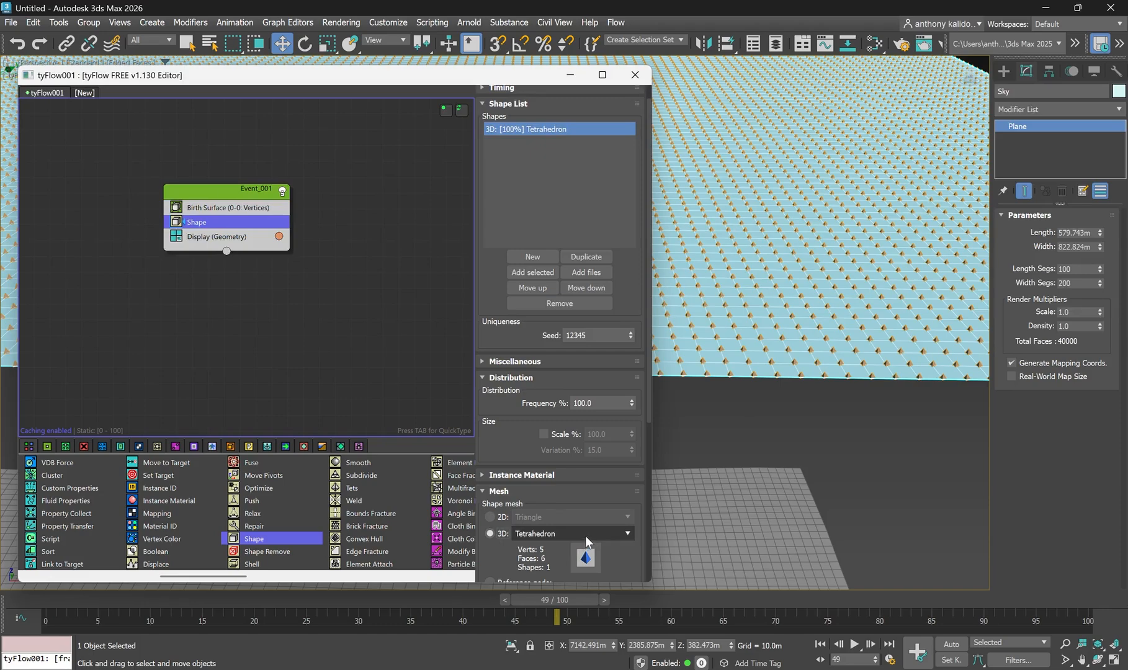
pyautogui.click(592, 537)
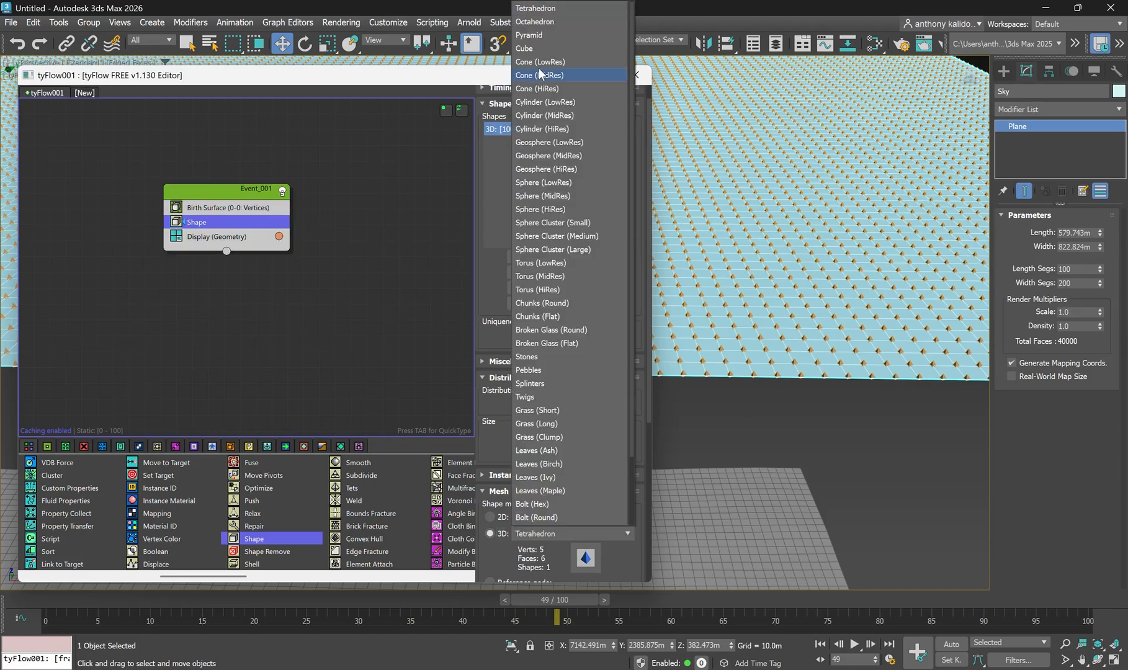
pyautogui.click(579, 182)
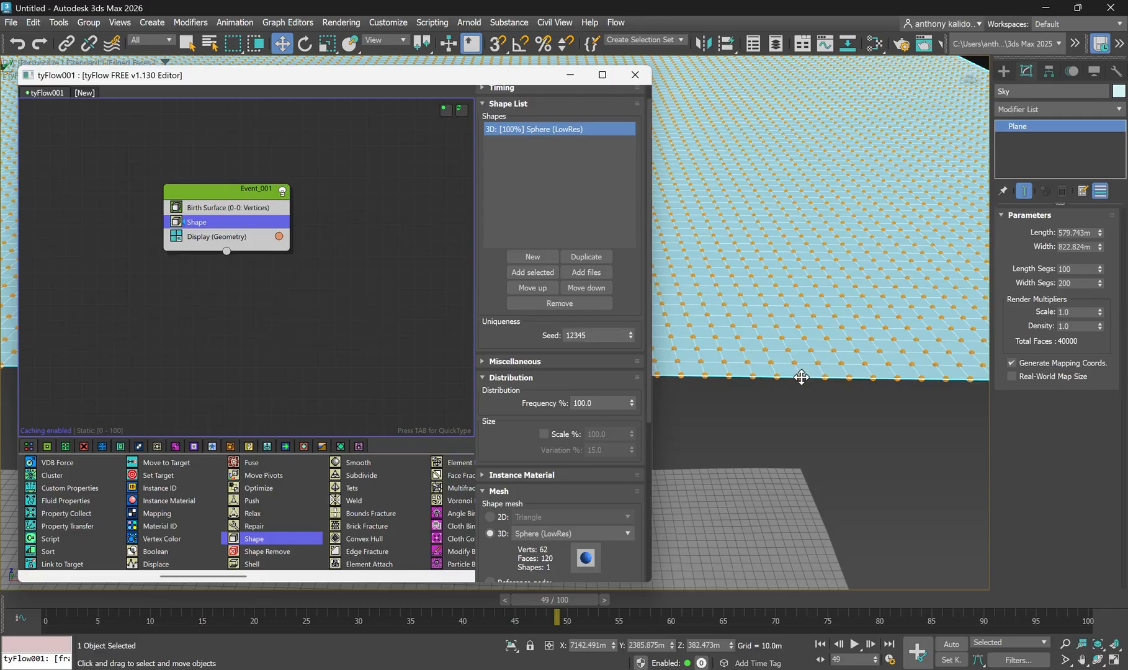
# Step: Set the Display operator's colour to teal (67A99F), deselect the Sky plane and review the Display and Shape operator settings
pyautogui.click(250, 232)
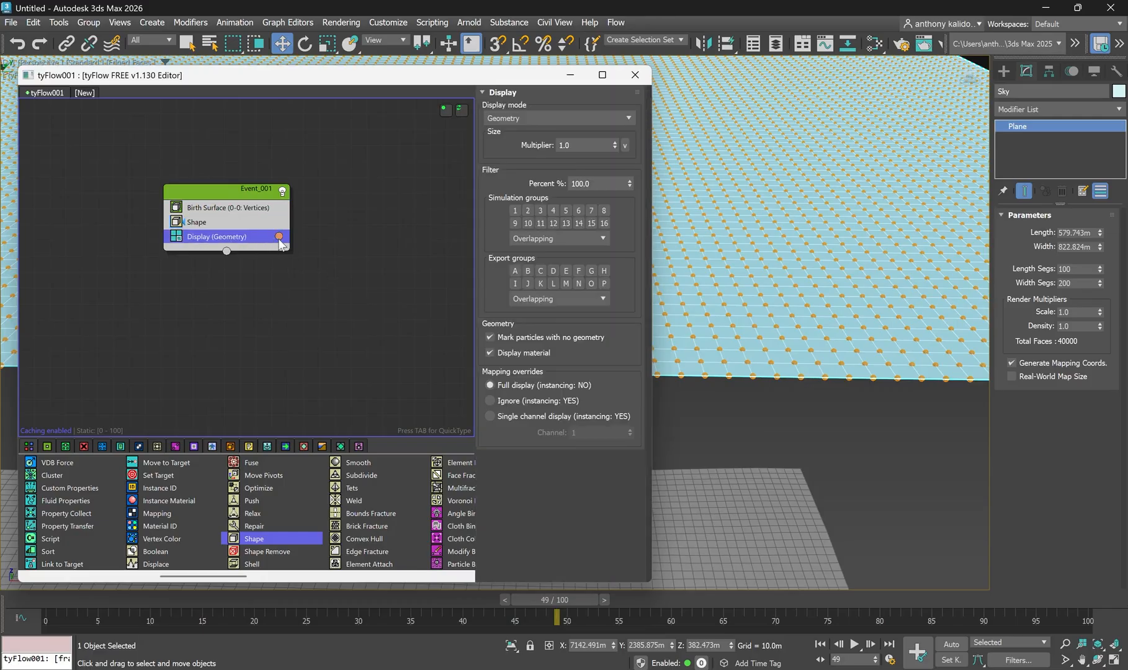
pyautogui.click(279, 237)
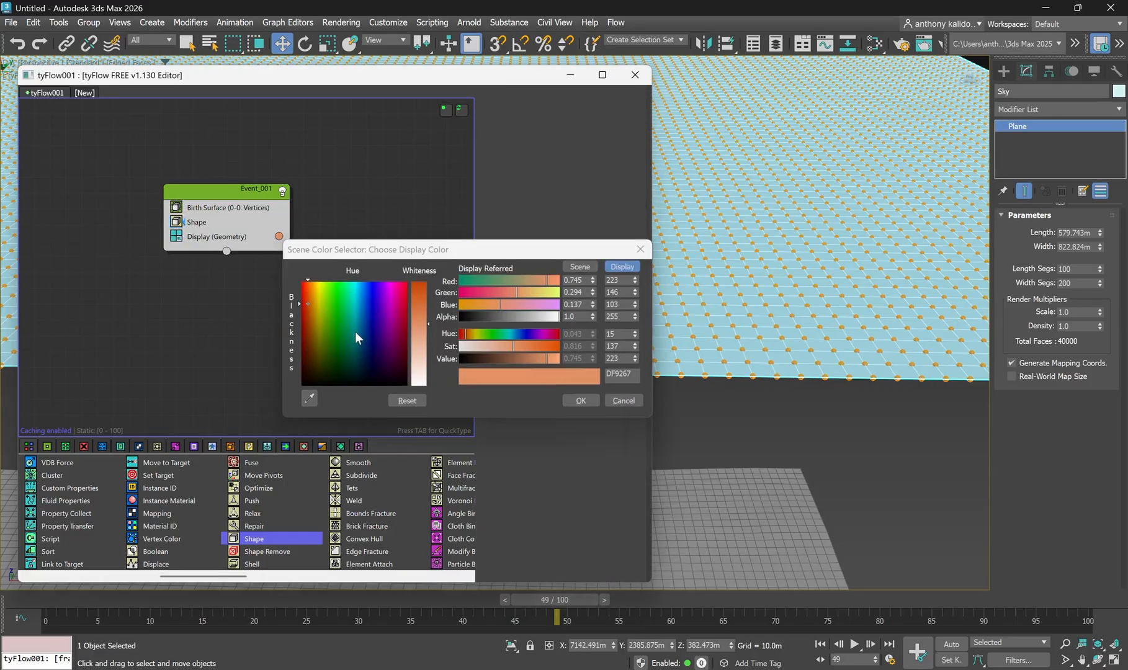
pyautogui.click(355, 332)
pyautogui.moveTo(353, 333); pyautogui.dragTo(352, 340)
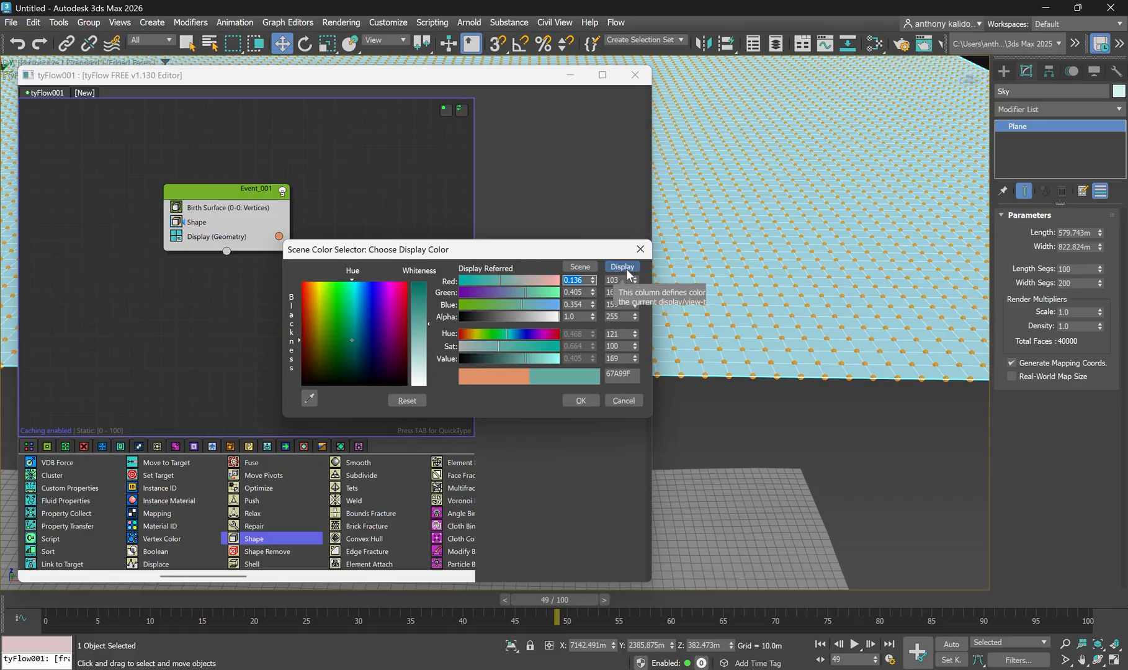
pyautogui.click(586, 399)
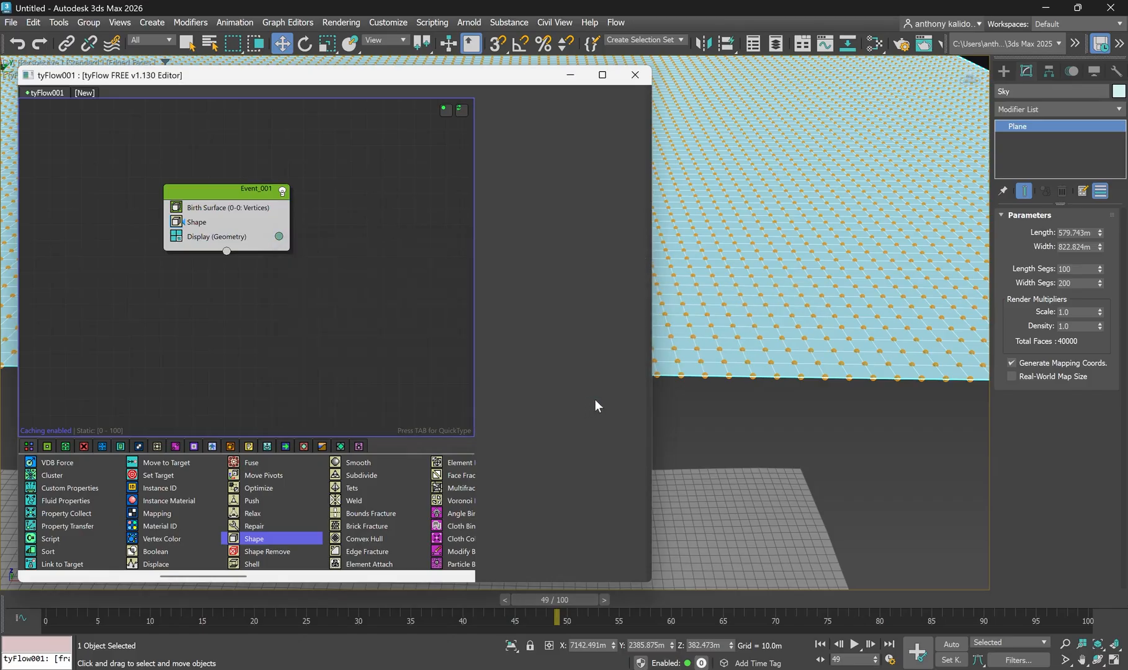
pyautogui.click(758, 386)
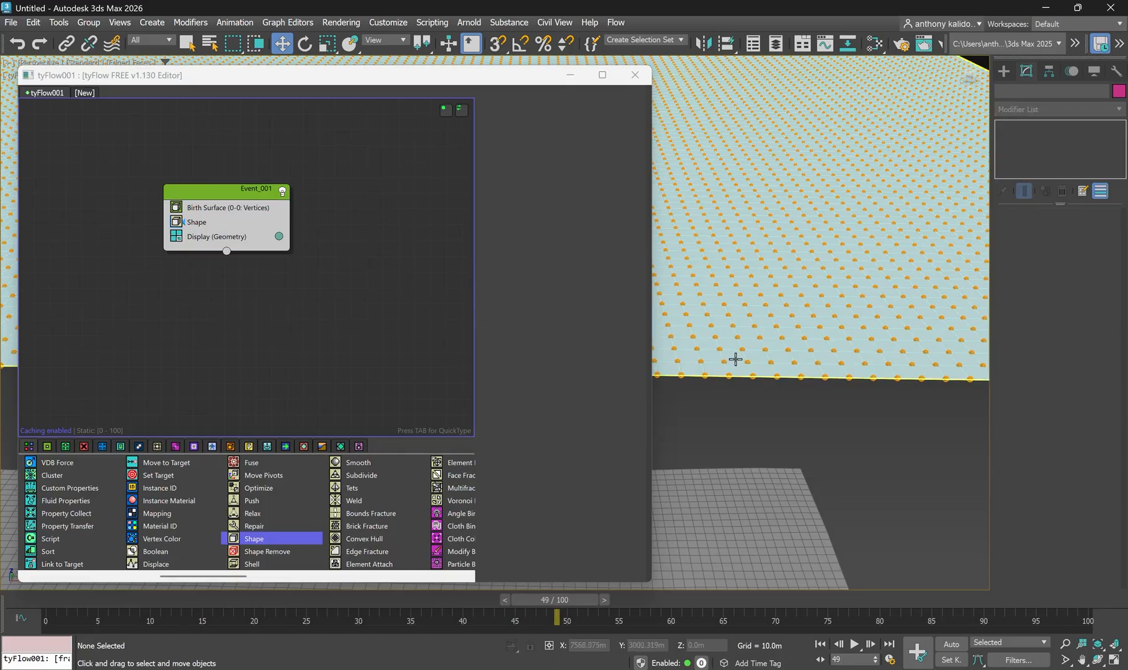
pyautogui.click(236, 236)
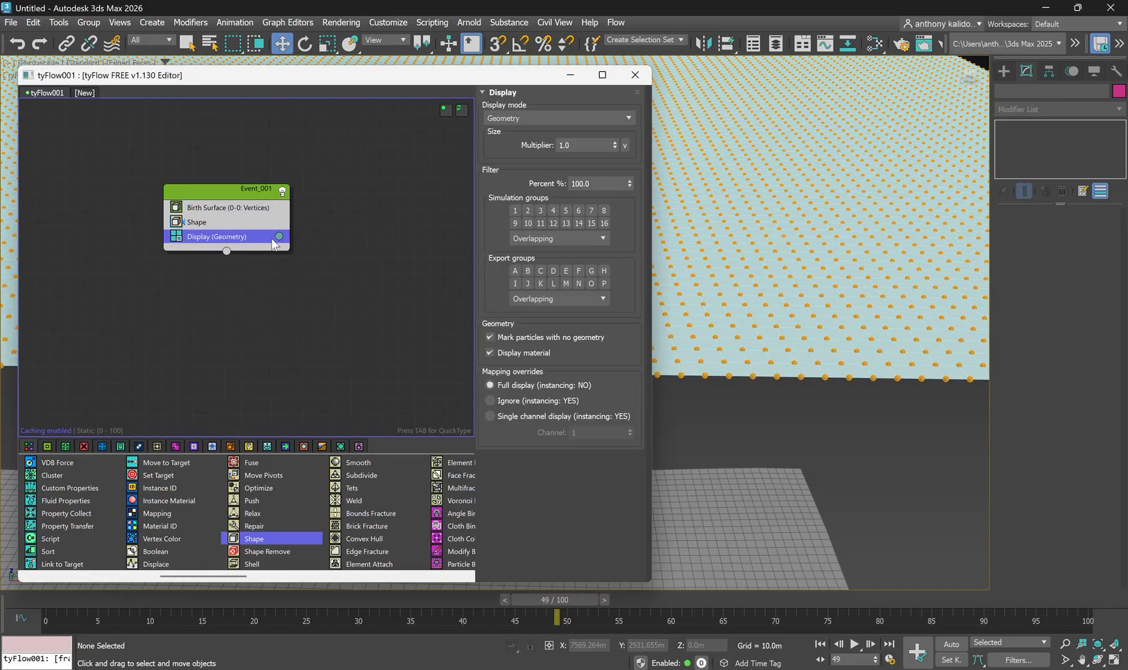
pyautogui.click(214, 222)
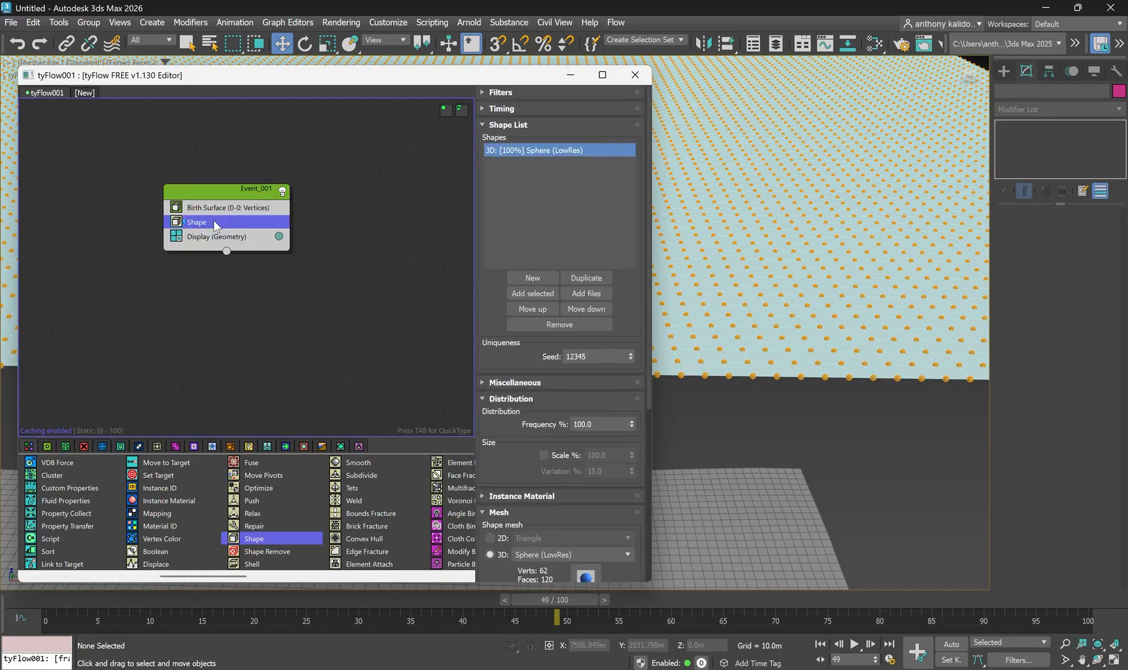
pyautogui.scroll(-1, 560, 314)
pyautogui.scroll(-2, 293, 277)
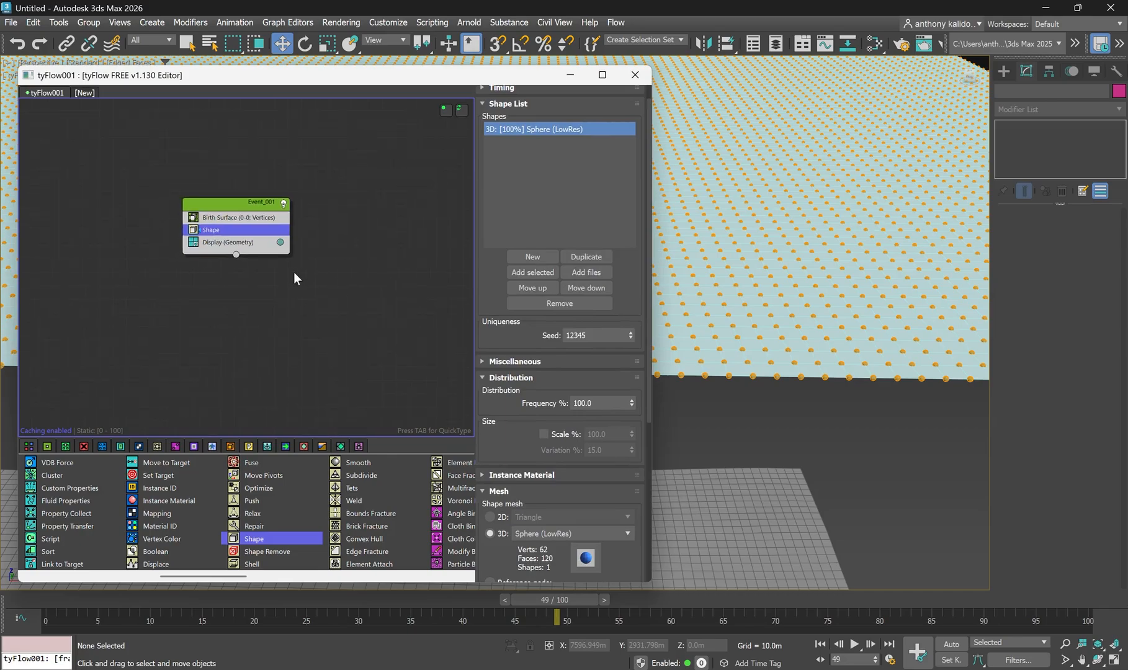
# Step: Change the tyFlow object's colour to teal so its particles stand out on the Sky plane, and deselect it
pyautogui.scroll(-6, 755, 327)
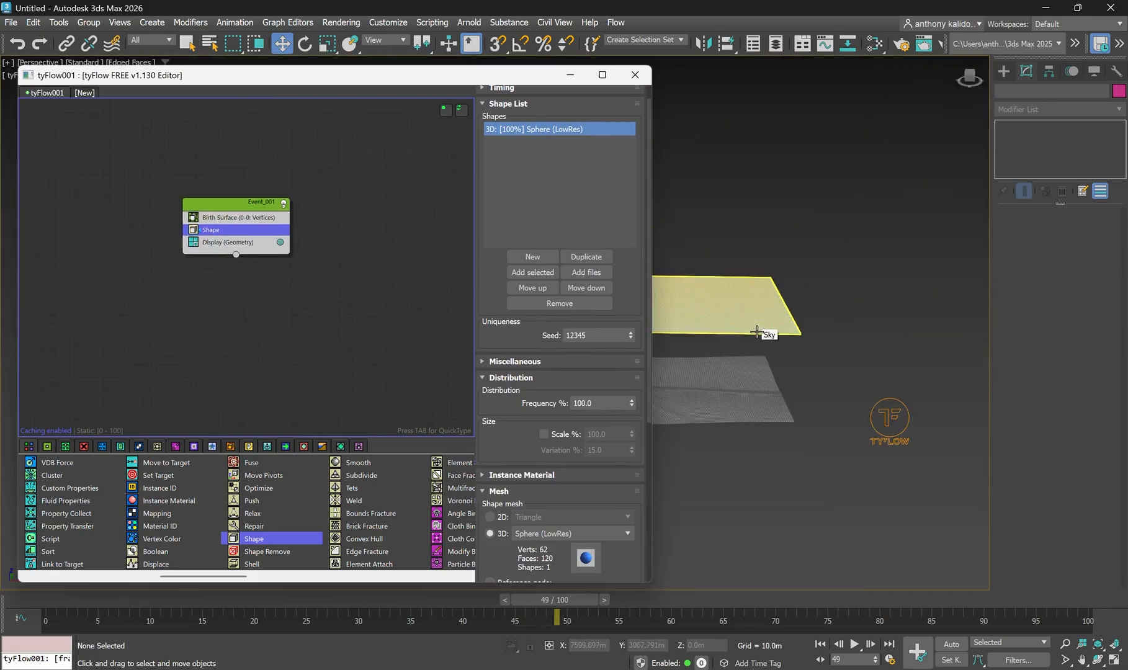
pyautogui.scroll(2, 886, 425)
pyautogui.click(883, 442)
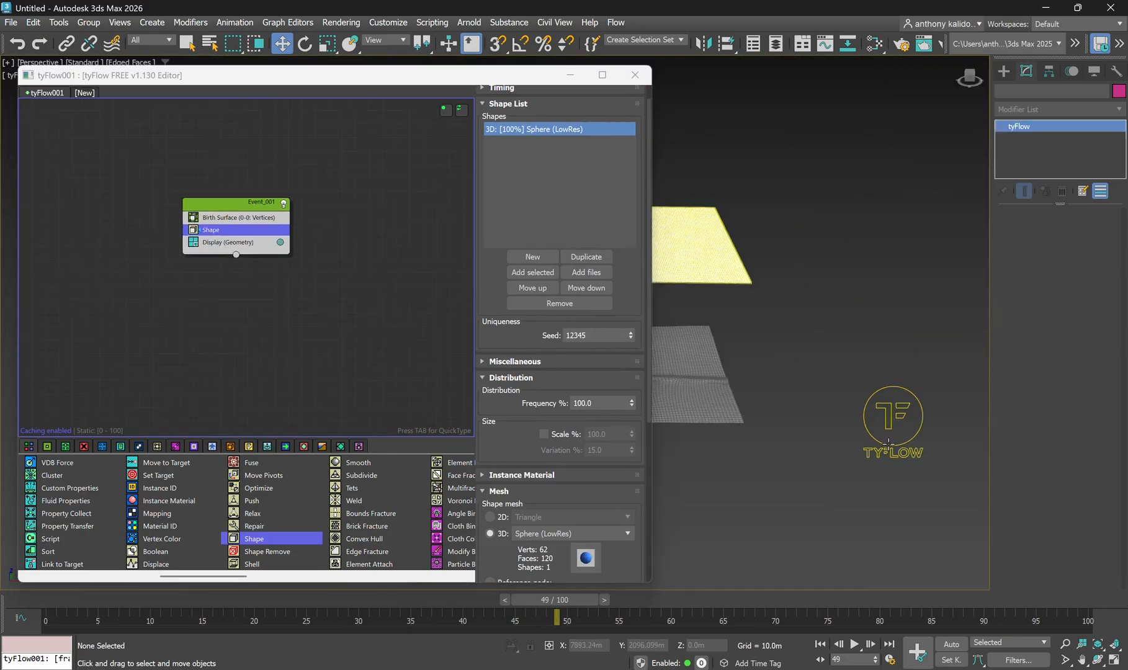
pyautogui.click(1119, 92)
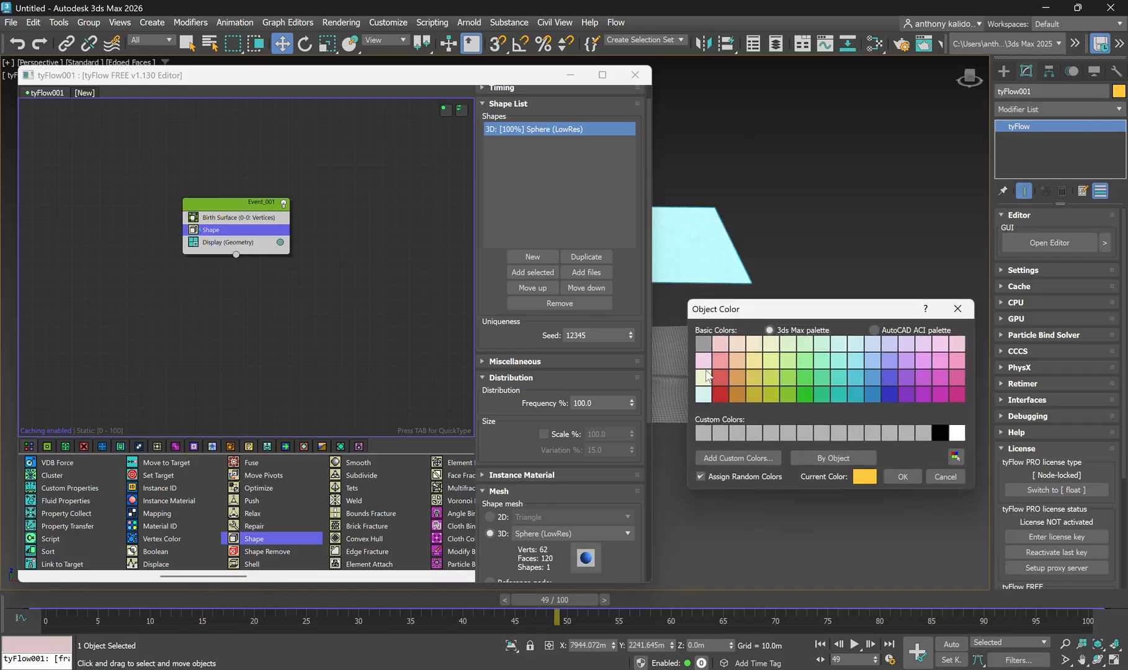
pyautogui.click(858, 378)
pyautogui.click(903, 476)
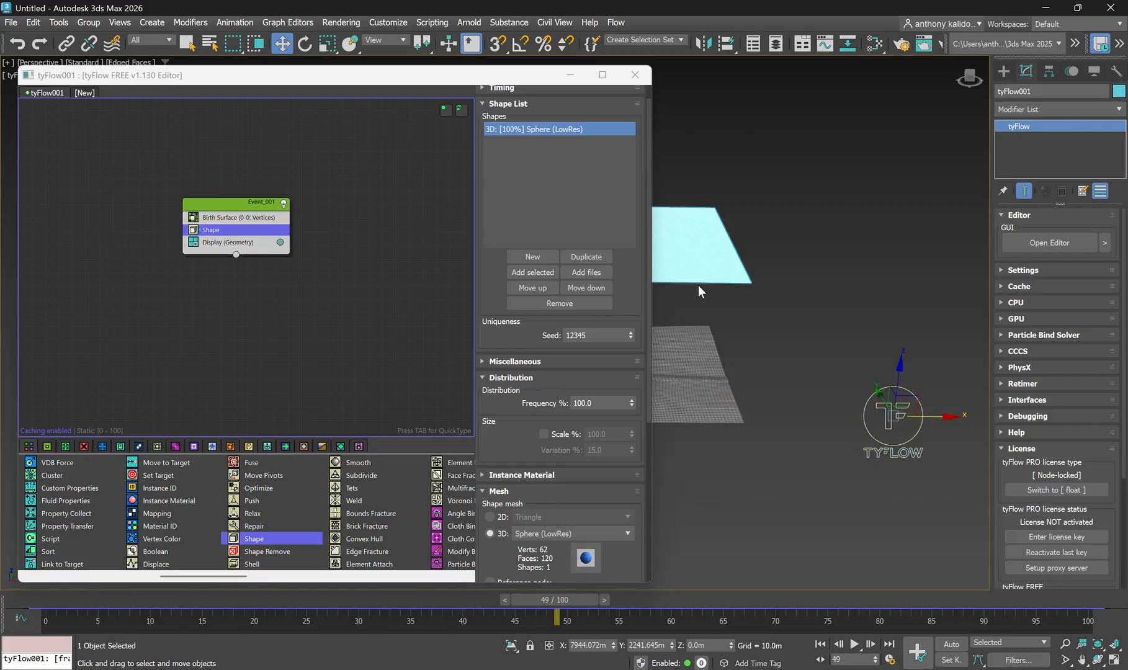
pyautogui.scroll(4, 719, 264)
pyautogui.scroll(5, 737, 310)
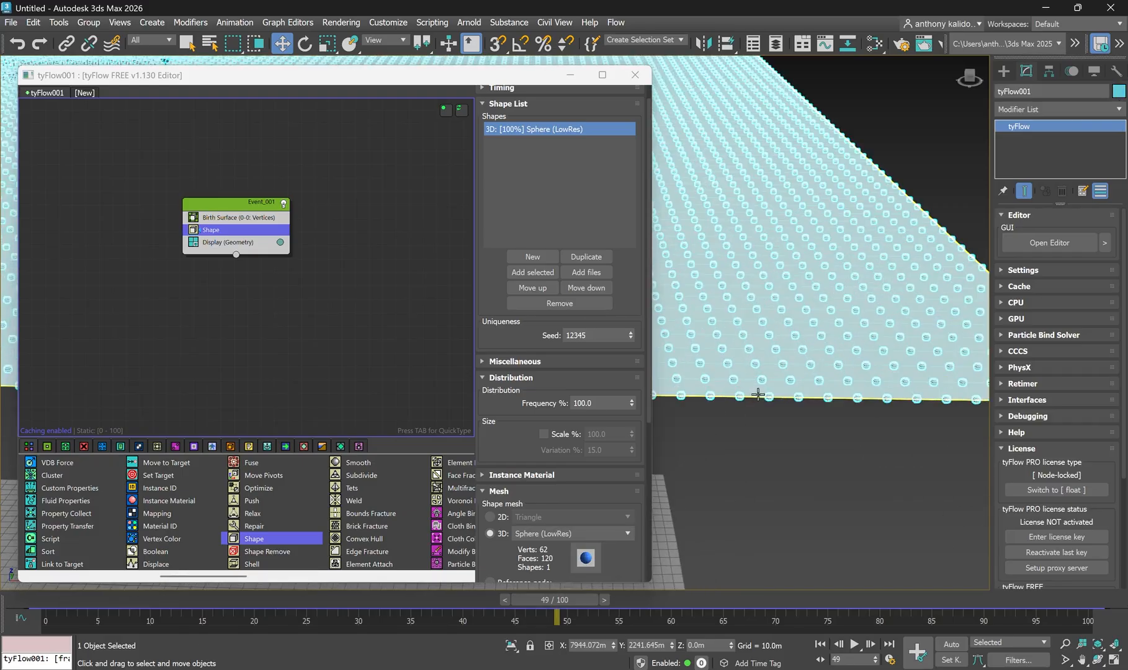
pyautogui.click(773, 449)
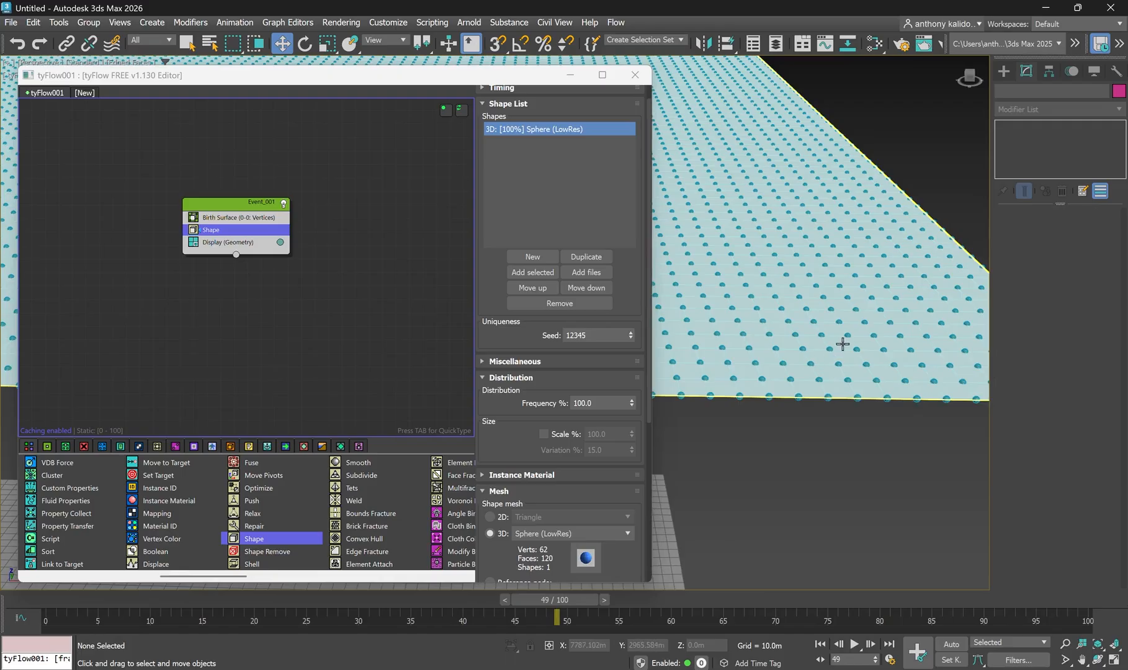
# Step: Inspect the sphere particles on the Sky plane's vertices from near and far, with edged faces turned off and on
pyautogui.scroll(-8, 835, 335)
pyautogui.scroll(6, 828, 333)
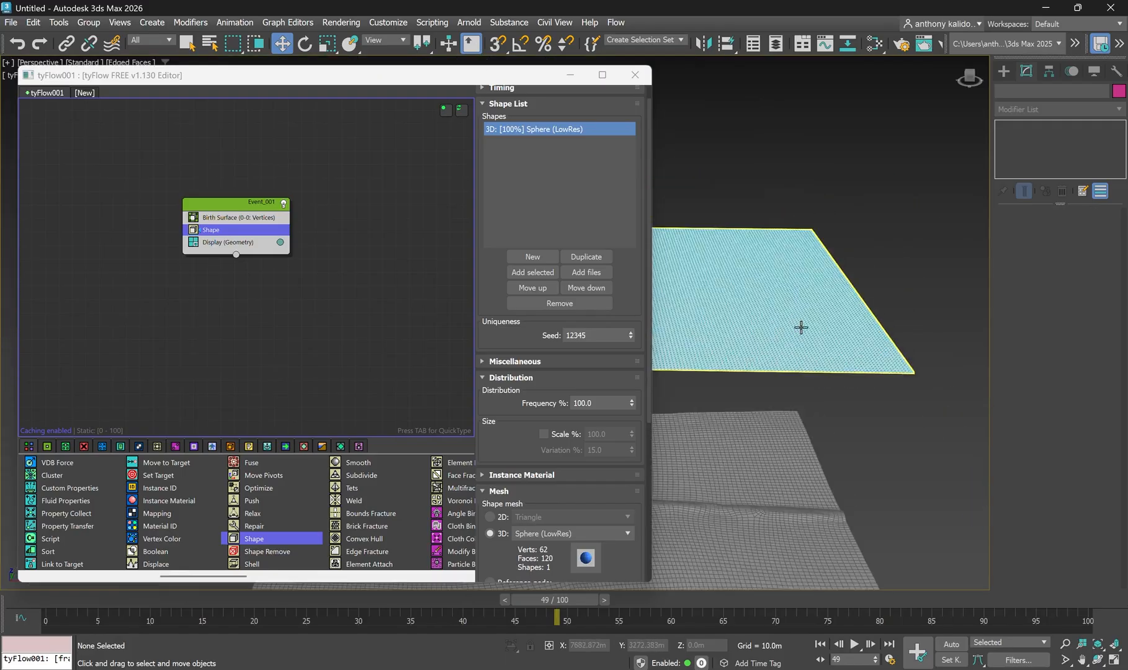
pyautogui.scroll(3, 809, 347)
pyautogui.press('F4')
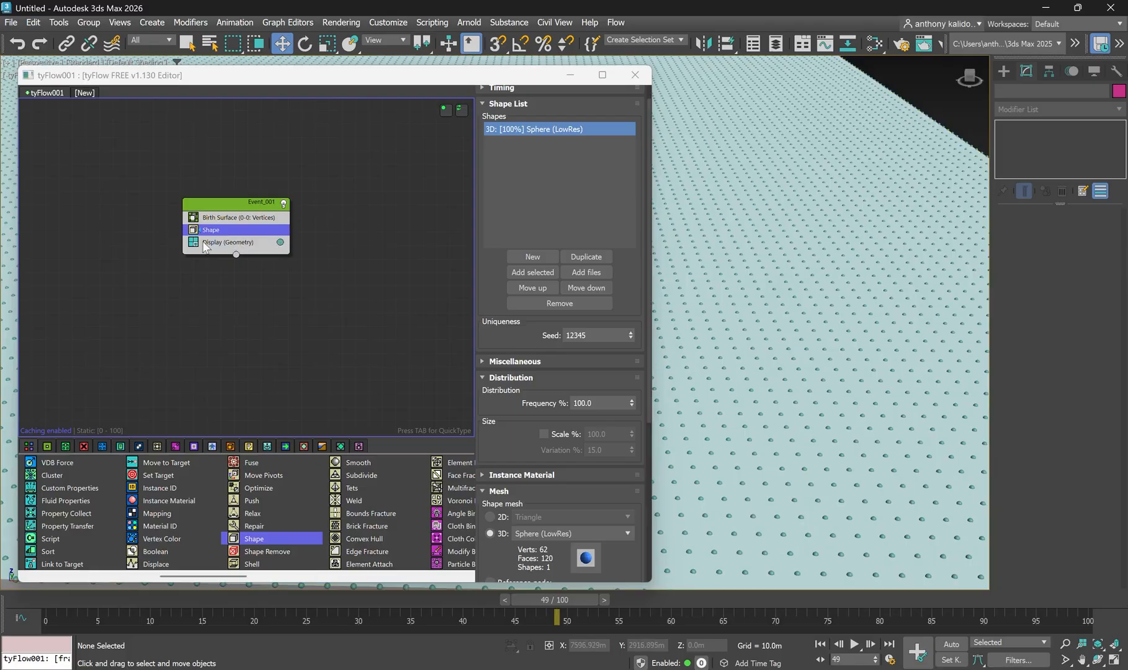
pyautogui.scroll(-10, 738, 298)
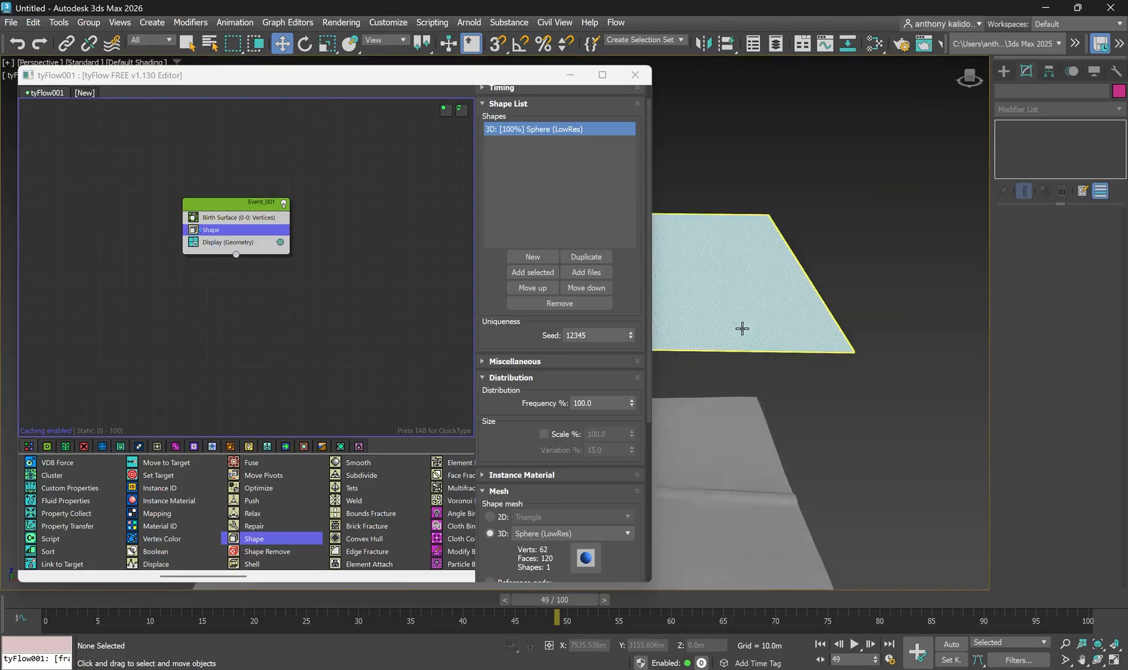
pyautogui.keyDown('alt'); pyautogui.moveTo(922, 485); pyautogui.dragTo(903, 459, button='middle'); pyautogui.keyUp('alt')
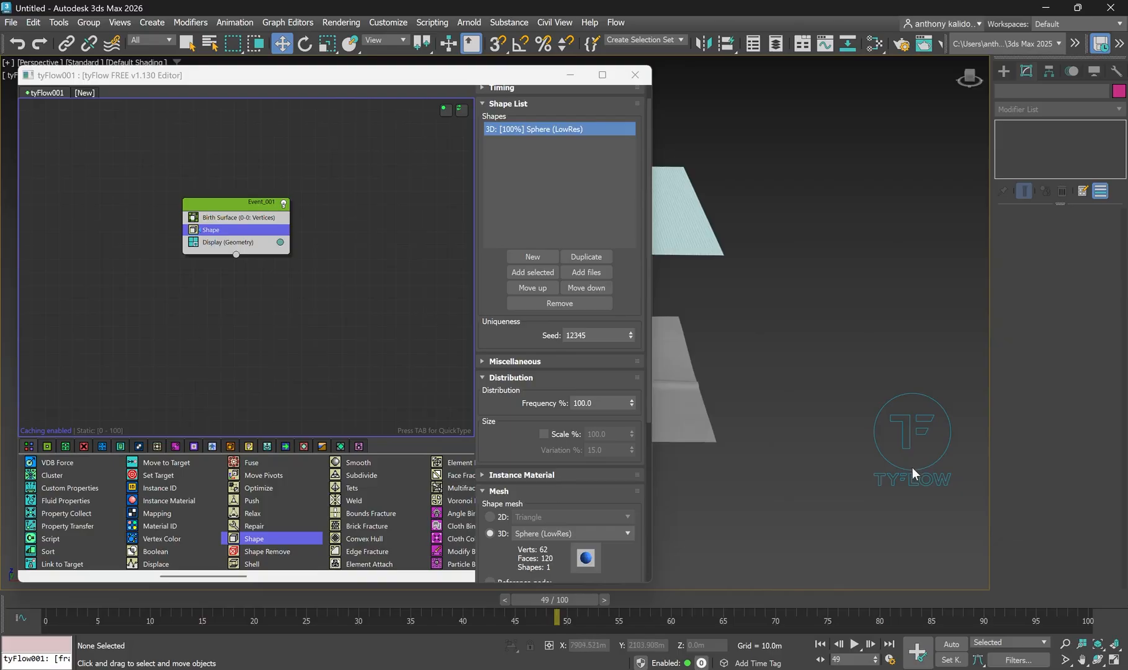
pyautogui.scroll(10, 697, 252)
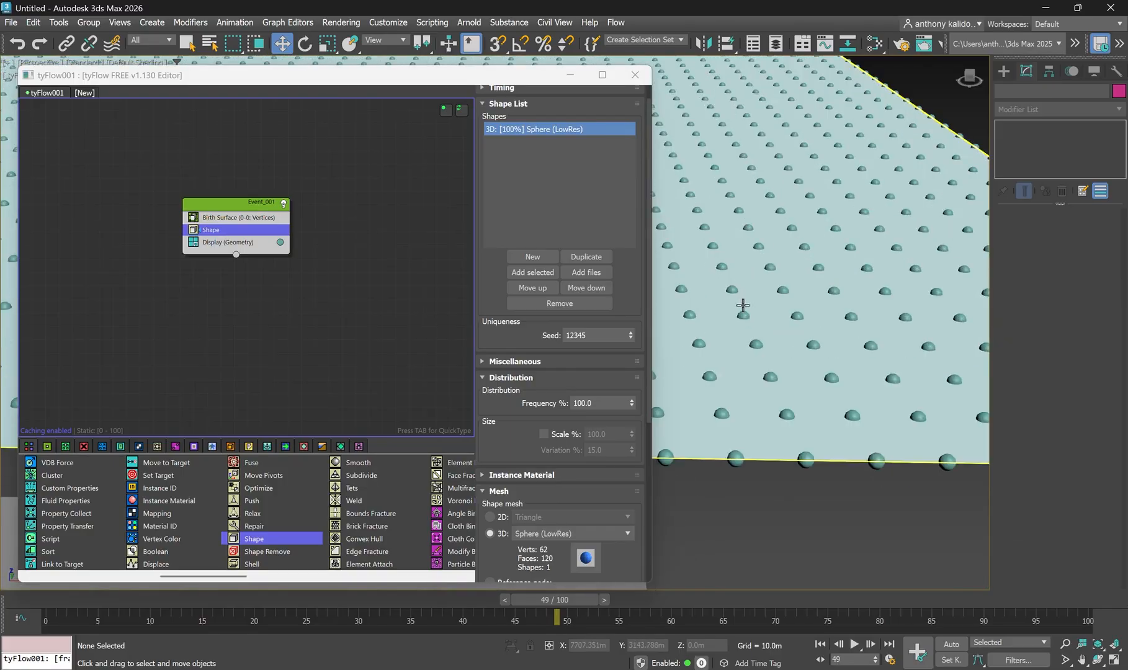
pyautogui.scroll(3, 742, 306)
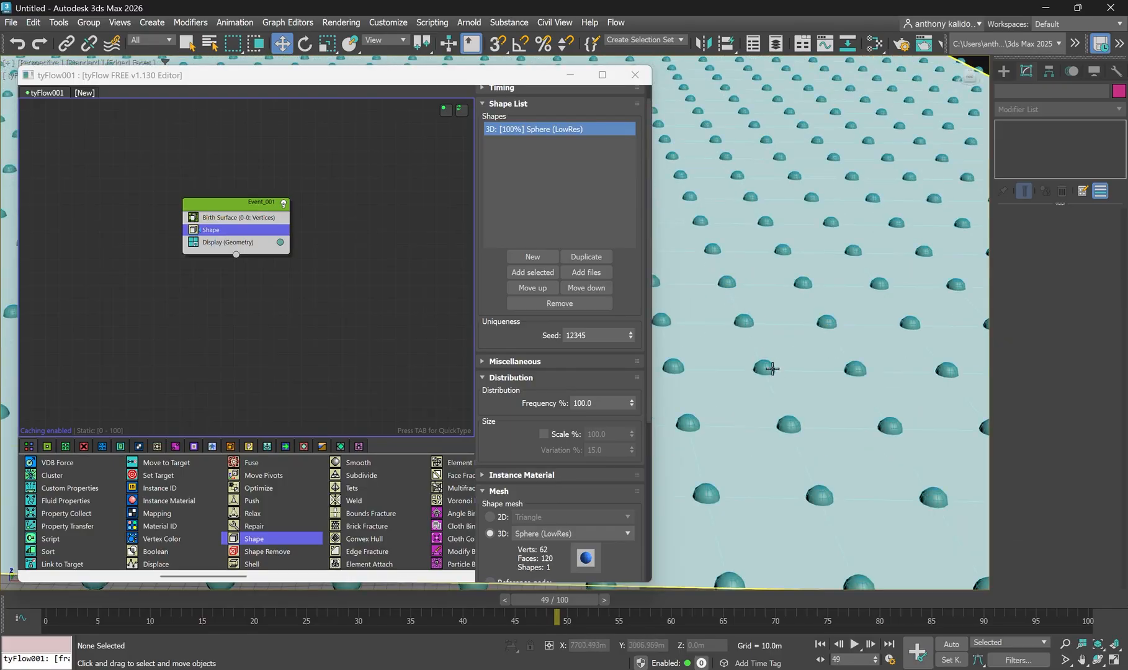
pyautogui.scroll(-10, 755, 357)
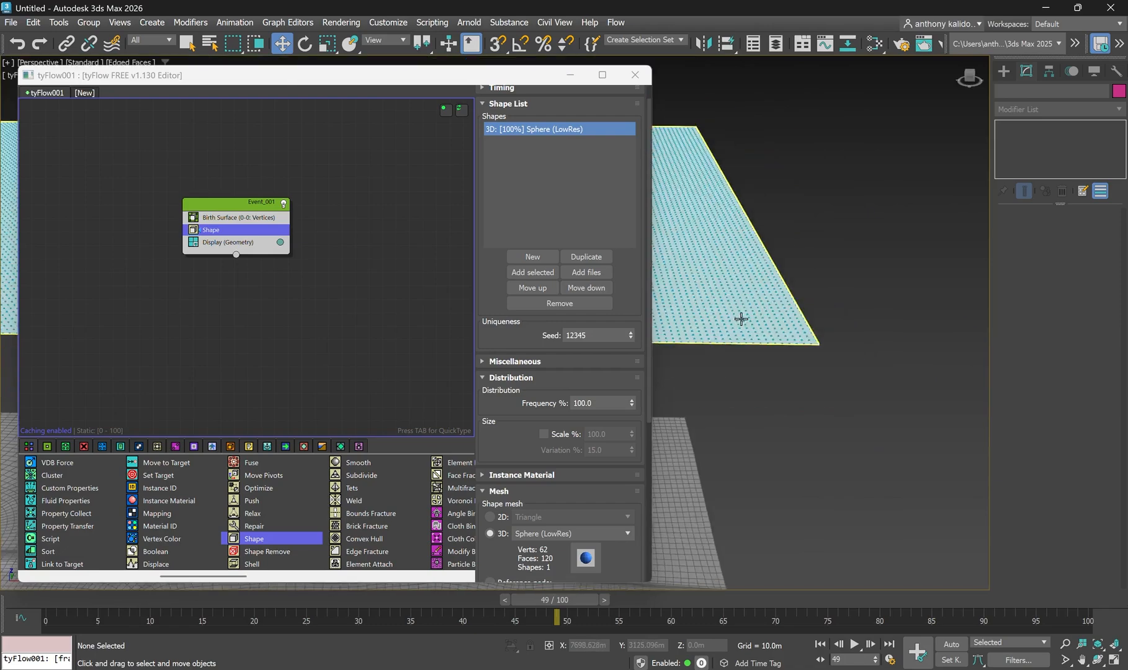
pyautogui.scroll(-5, 741, 319)
pyautogui.scroll(8, 685, 292)
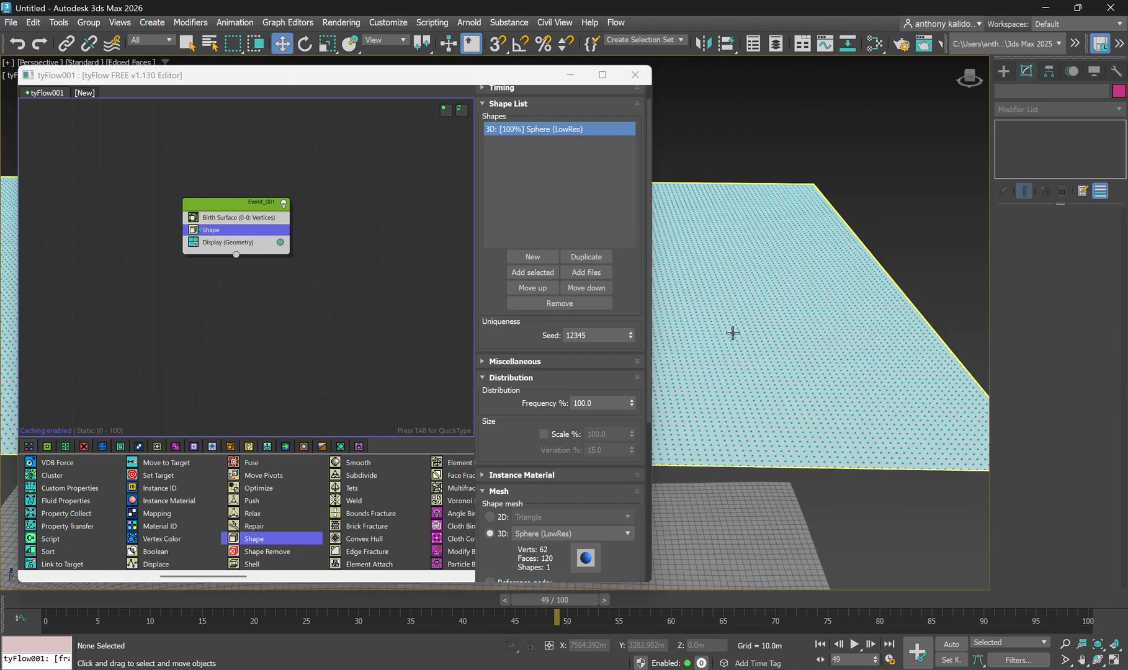
pyautogui.scroll(3, 733, 333)
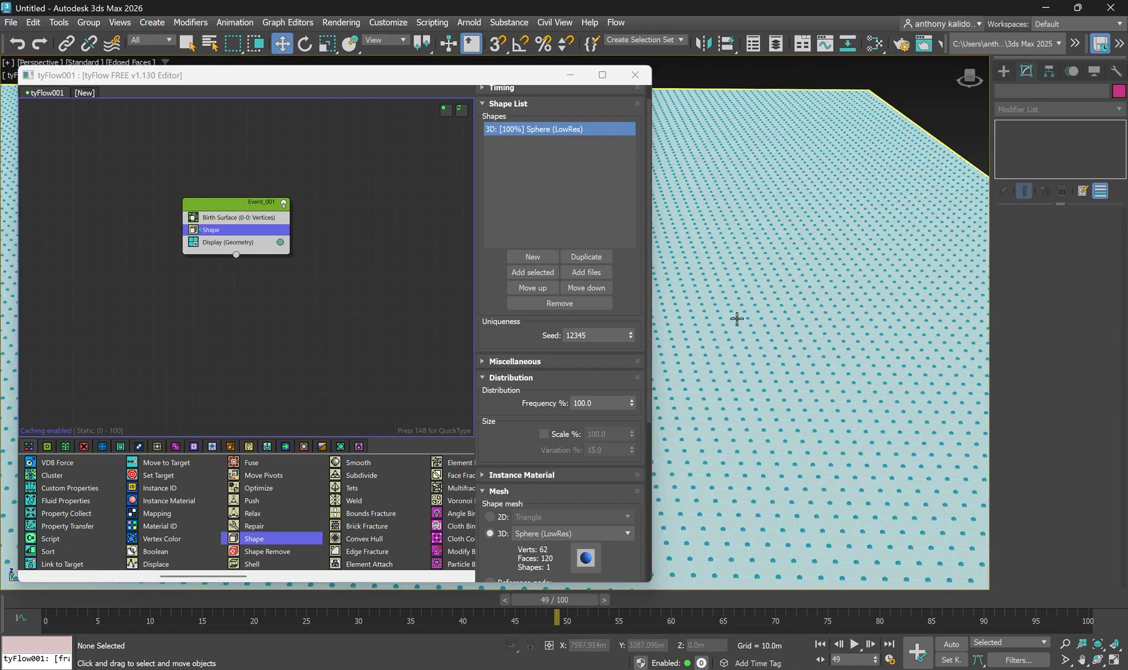
# Step: Examine the teal sphere particles' coverage of the Sky plane and its position above the terrain, temporarily hiding edged faces
pyautogui.scroll(-5, 769, 304)
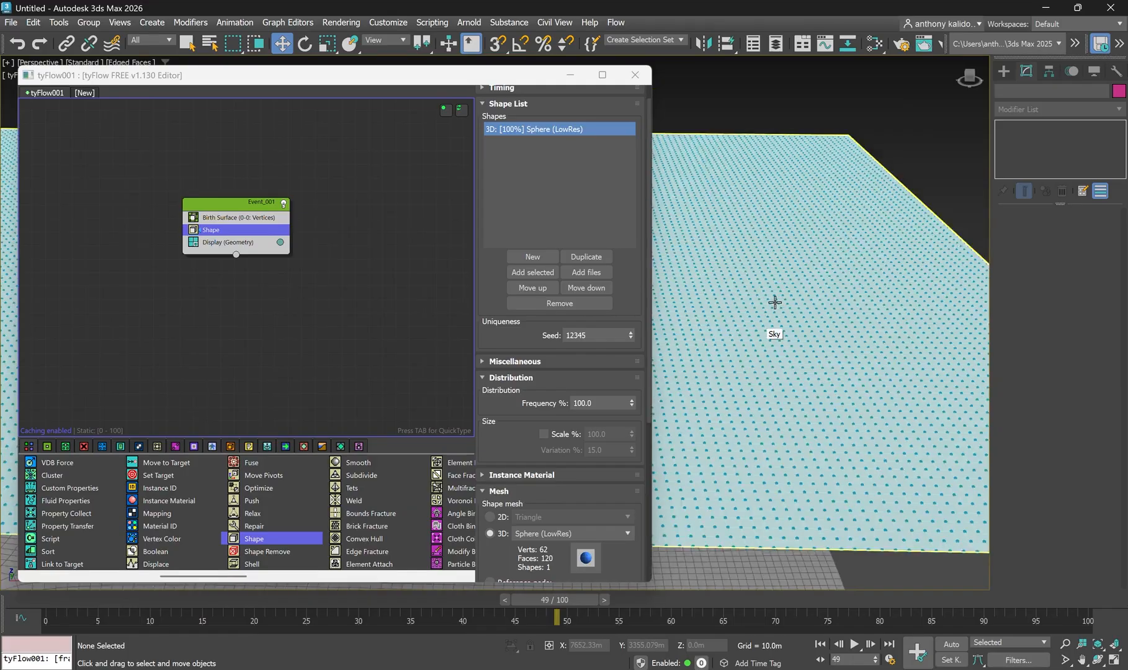
pyautogui.scroll(4, 754, 313)
pyautogui.scroll(2, 773, 319)
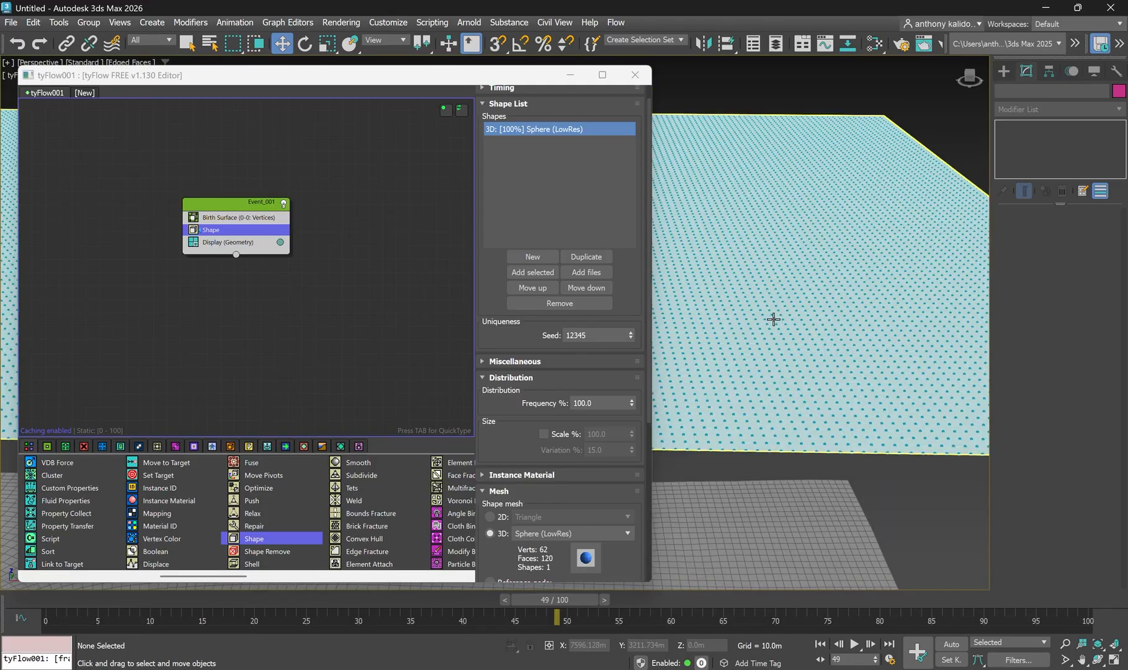
pyautogui.press('F4')
pyautogui.scroll(3, 785, 322)
pyautogui.scroll(-3, 786, 323)
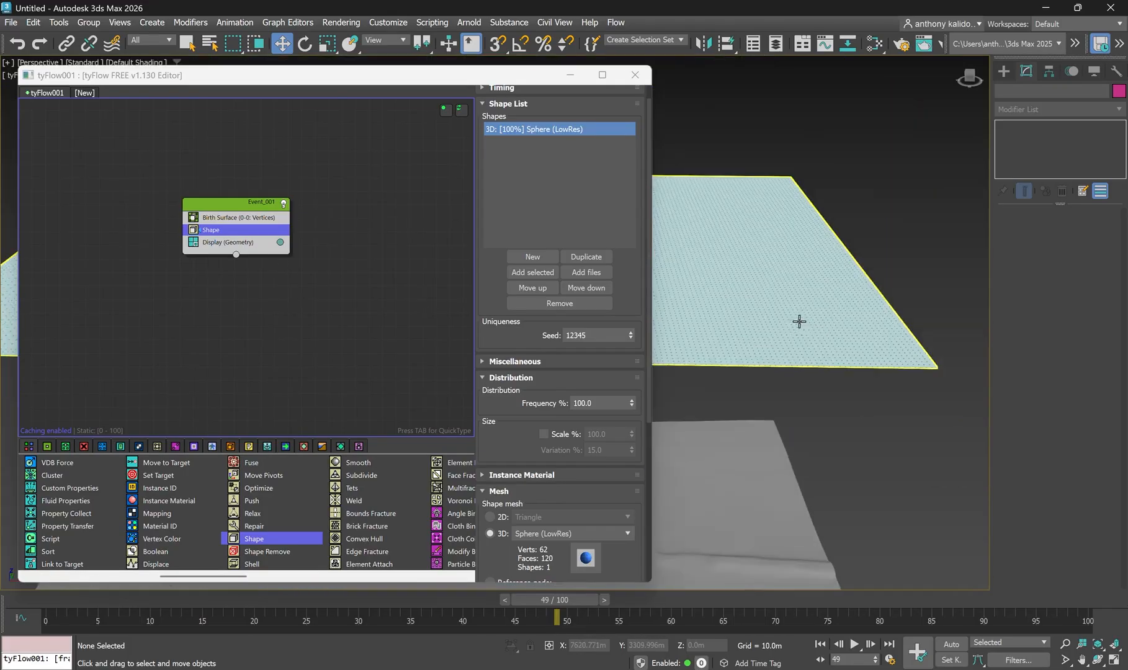
pyautogui.scroll(-2, 732, 325)
pyautogui.scroll(2, 901, 459)
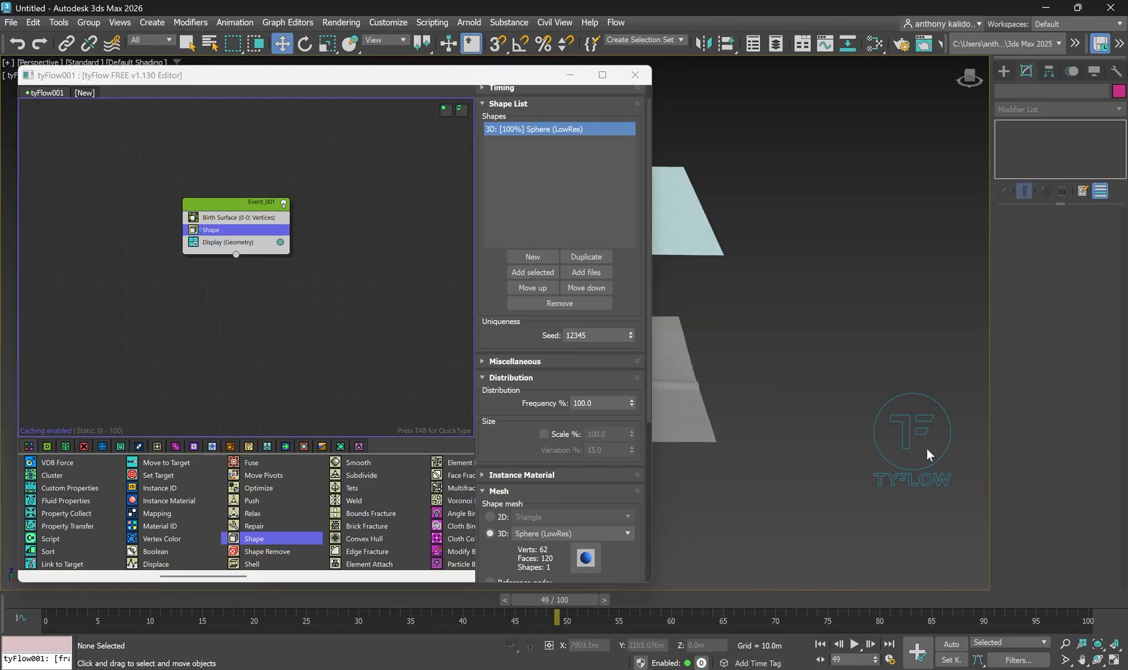
pyautogui.scroll(8, 697, 252)
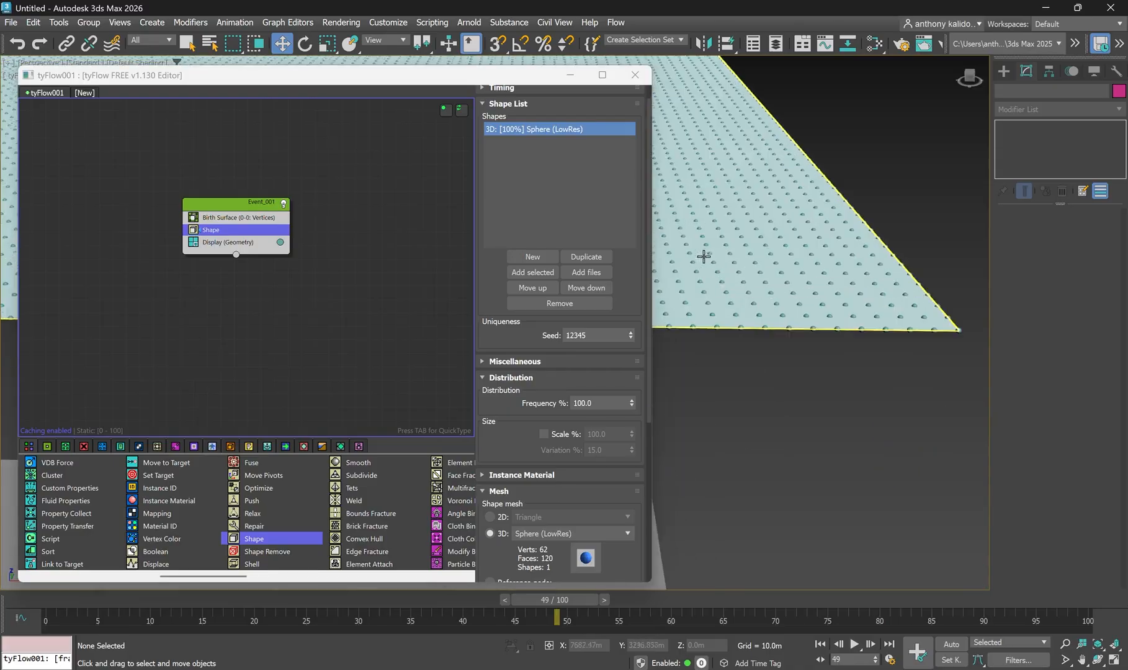
pyautogui.press('F4')
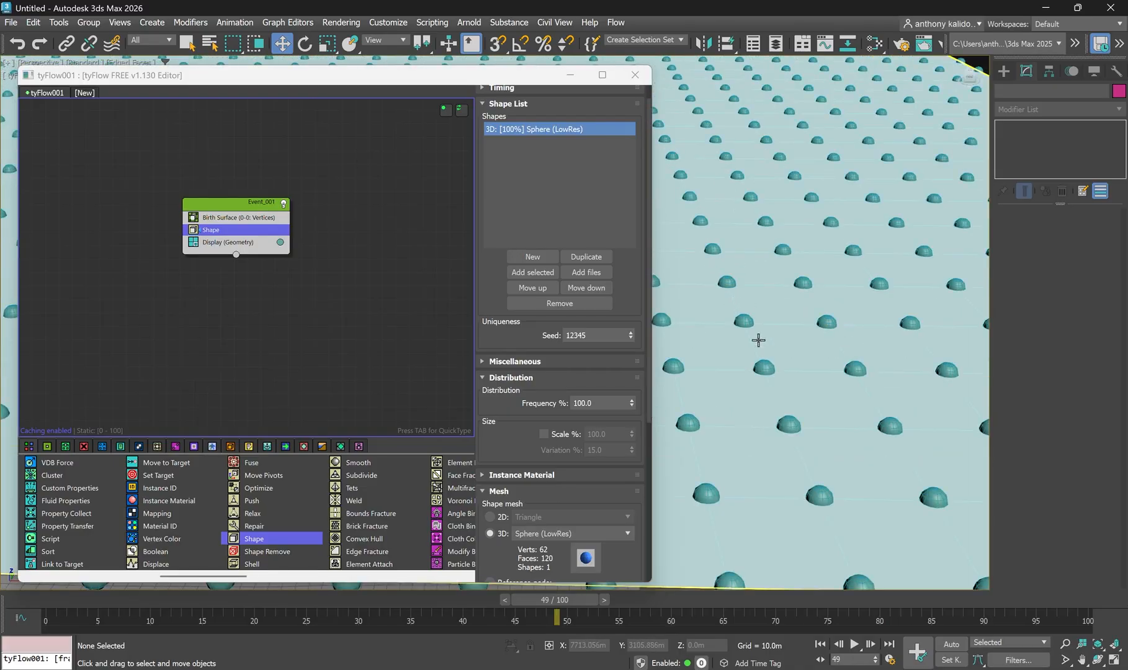
pyautogui.scroll(-10, 758, 353)
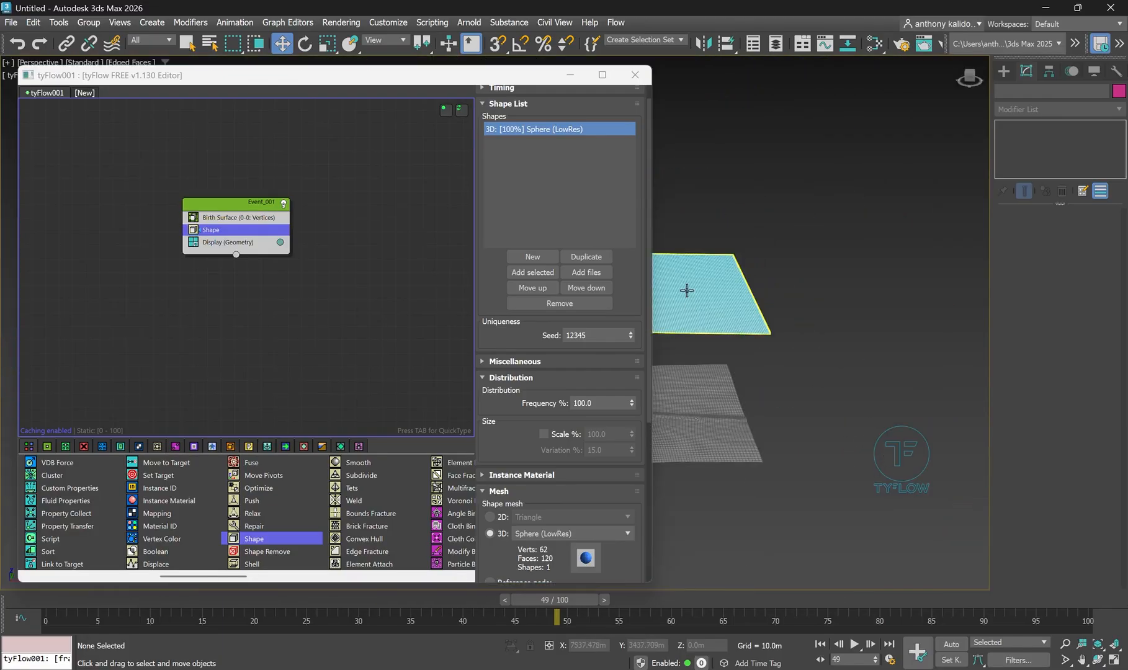
pyautogui.scroll(10, 686, 290)
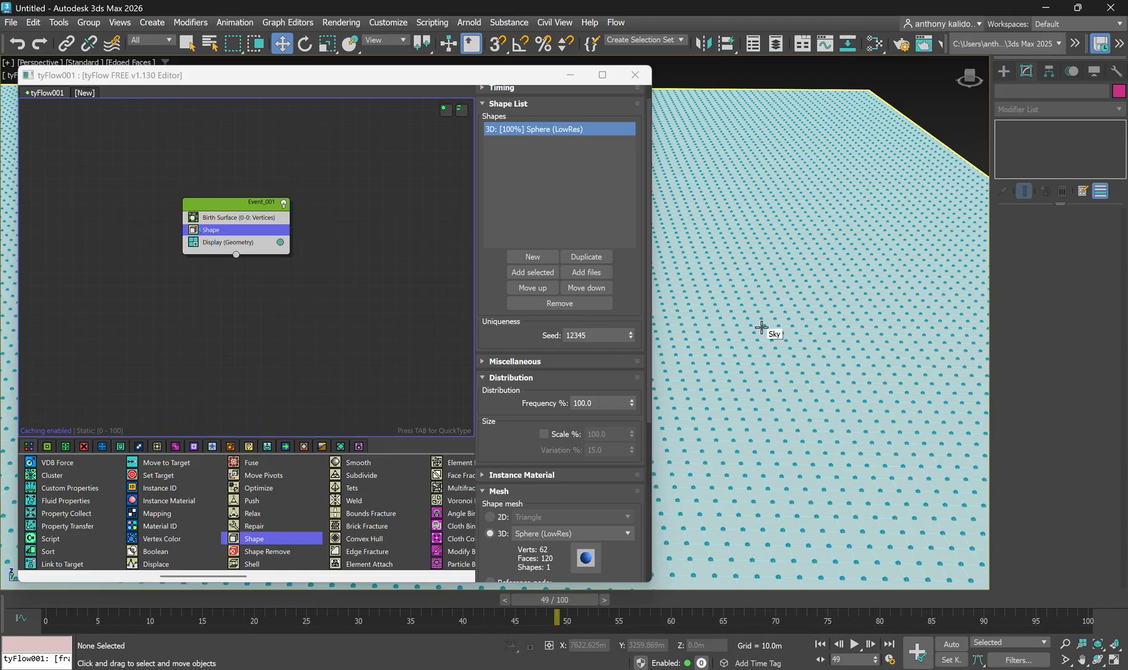
pyautogui.scroll(-8, 773, 299)
pyautogui.scroll(6, 773, 319)
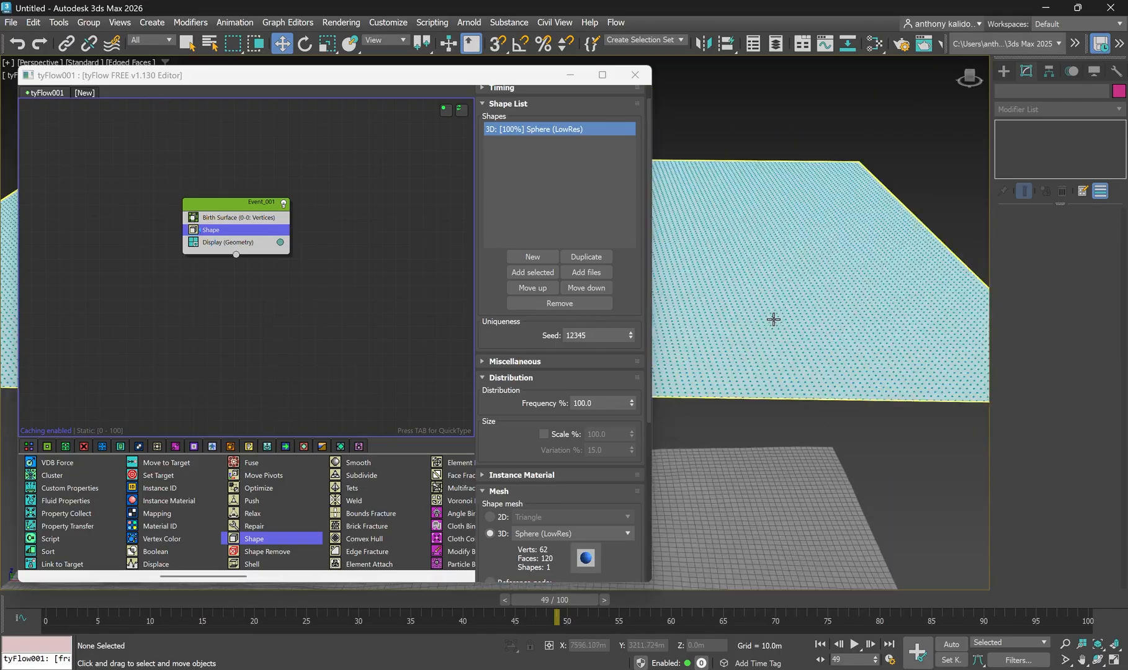